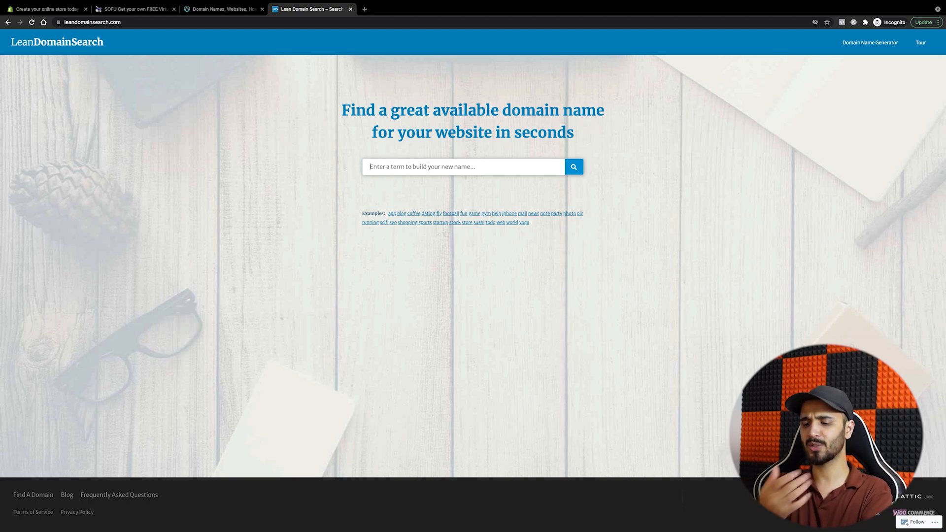
Step: Search LeanDomainSearch for 'mart' and browse the available .com domain results
type("mart")
key("Return")
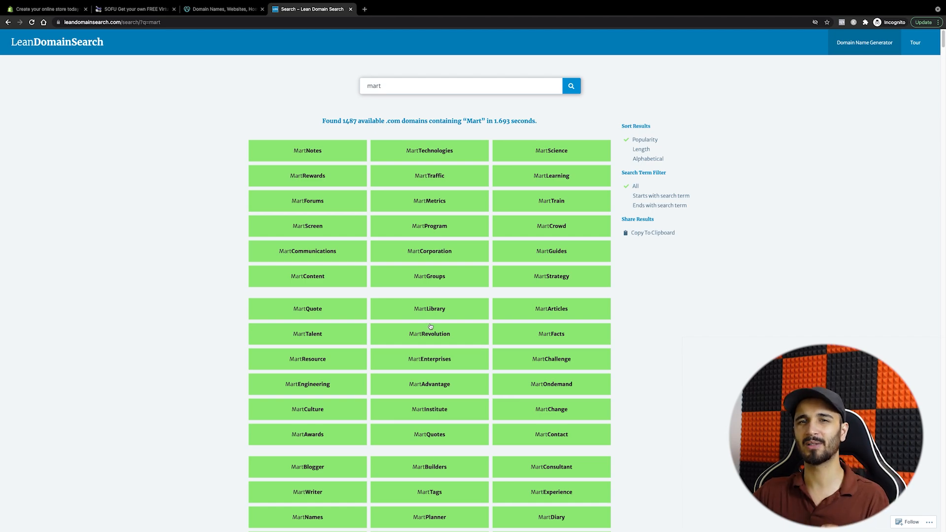
scroll(430, 326, "down", 5)
scroll(430, 327, "up", 5)
Step: Clear the 'mart' search term and move over to the GoDaddy tab
double_click(399, 82)
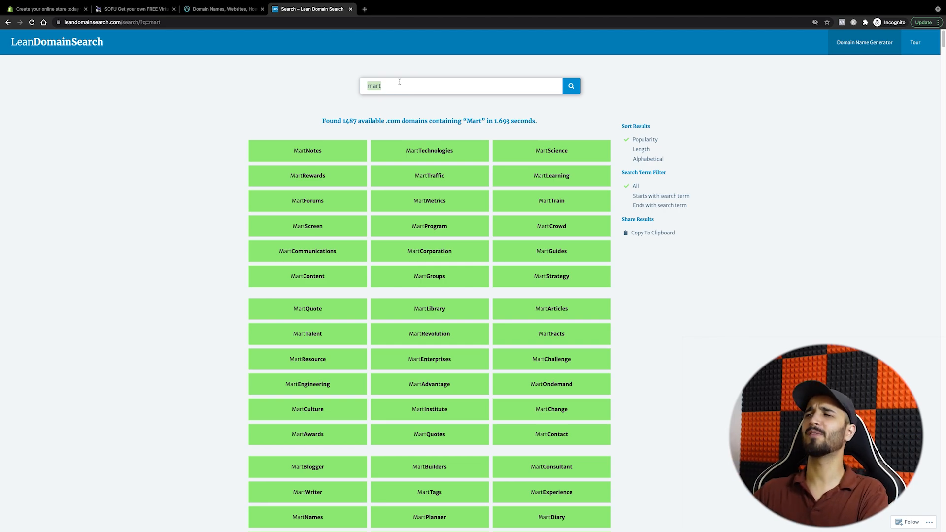
type("red")
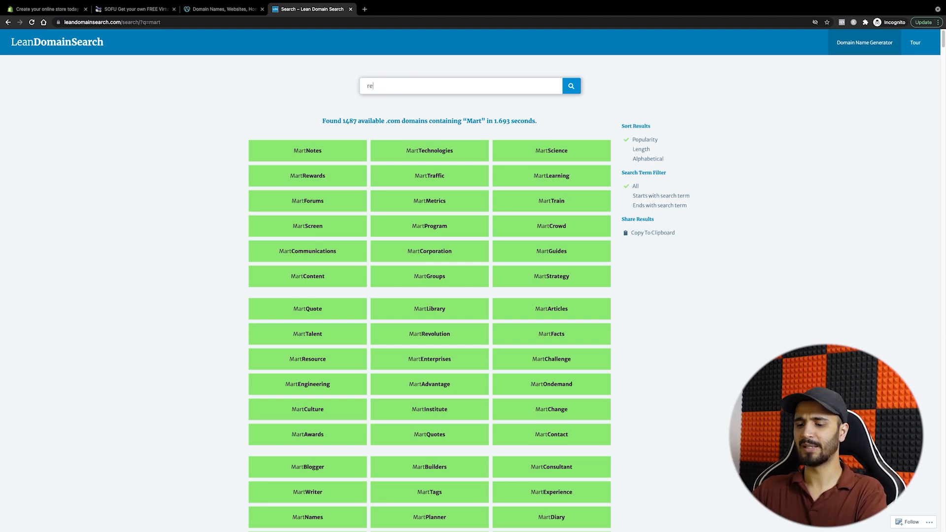
key("BackSpace")
key("BackSpace")
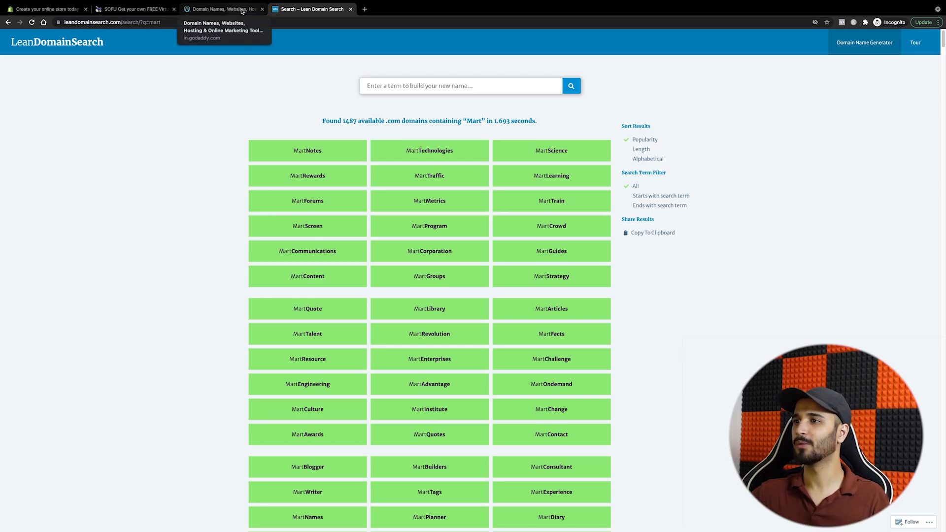
left_click(242, 11)
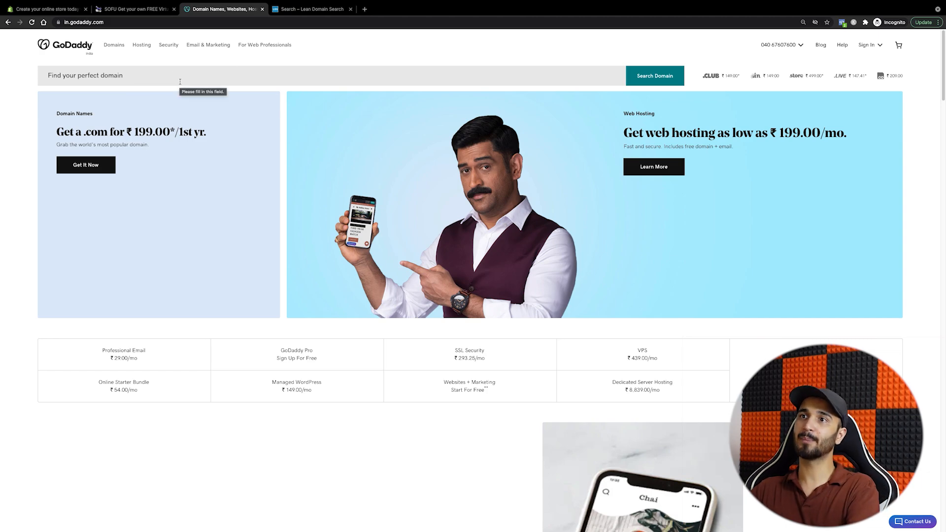
Step: Return to the Shopify free-trial signup tab to continue creating the store
left_click(66, 11)
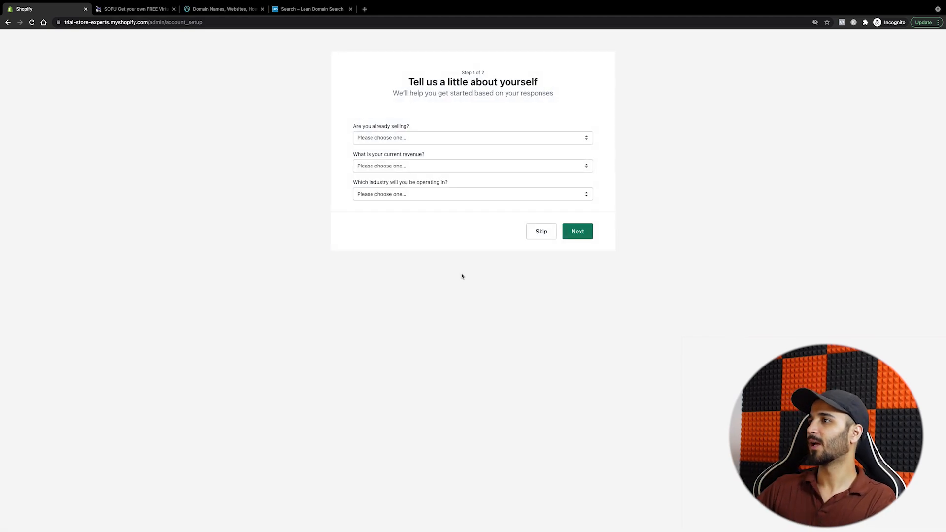
Step: Skip the questions about current selling to proceed through store setup
left_click(538, 231)
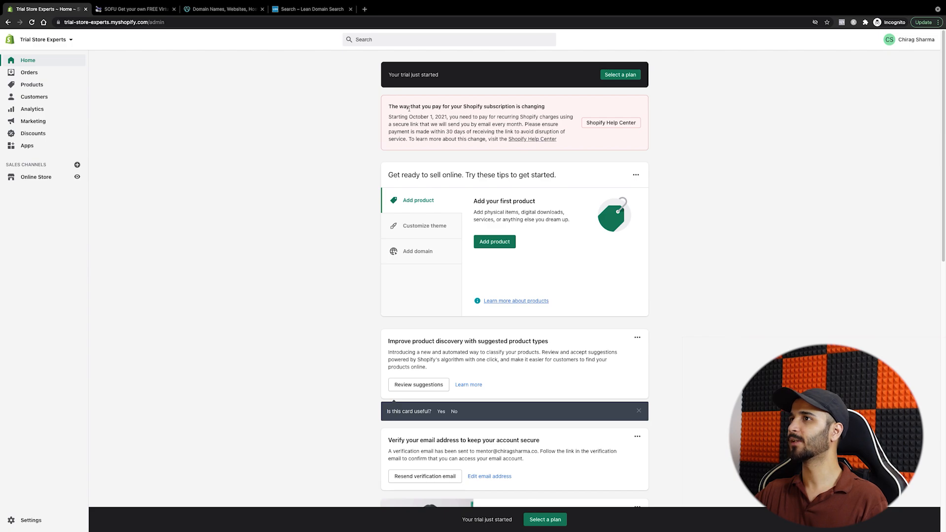
left_click_drag(404, 107, 533, 106)
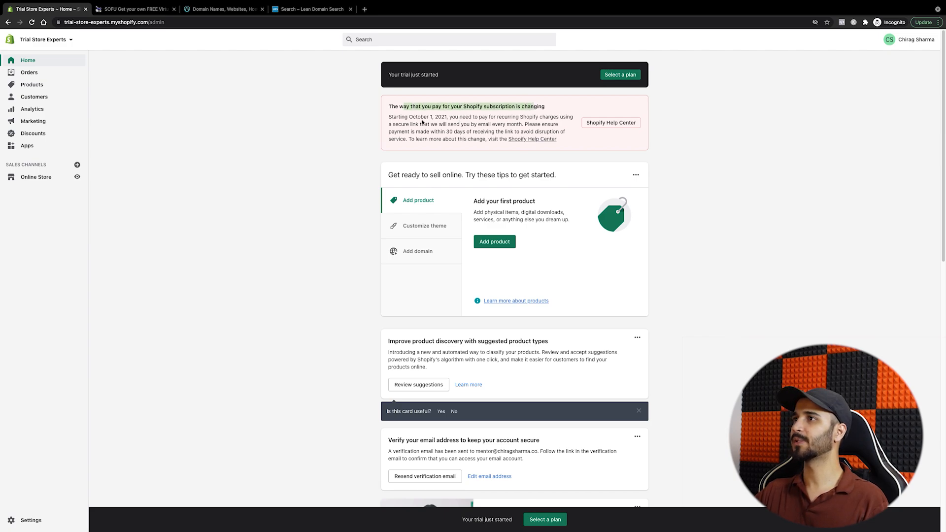
left_click_drag(409, 117, 472, 118)
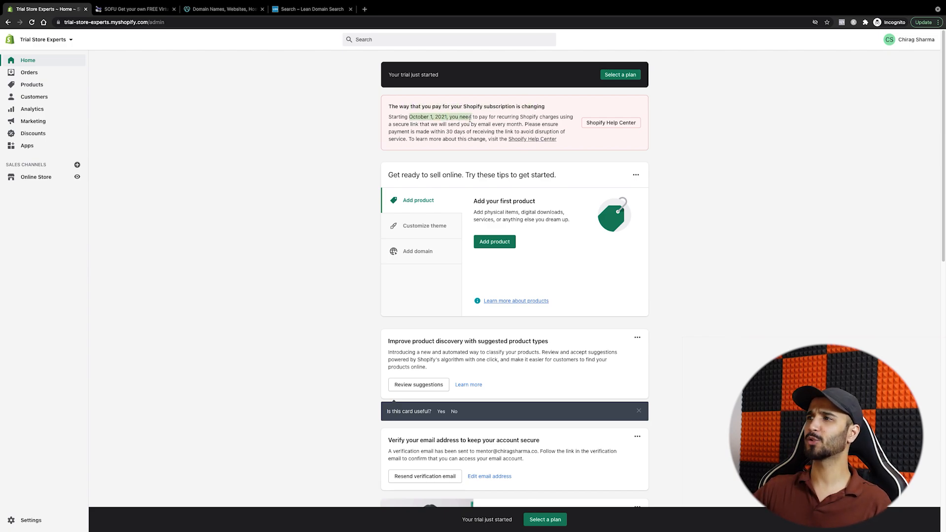
left_click(486, 120)
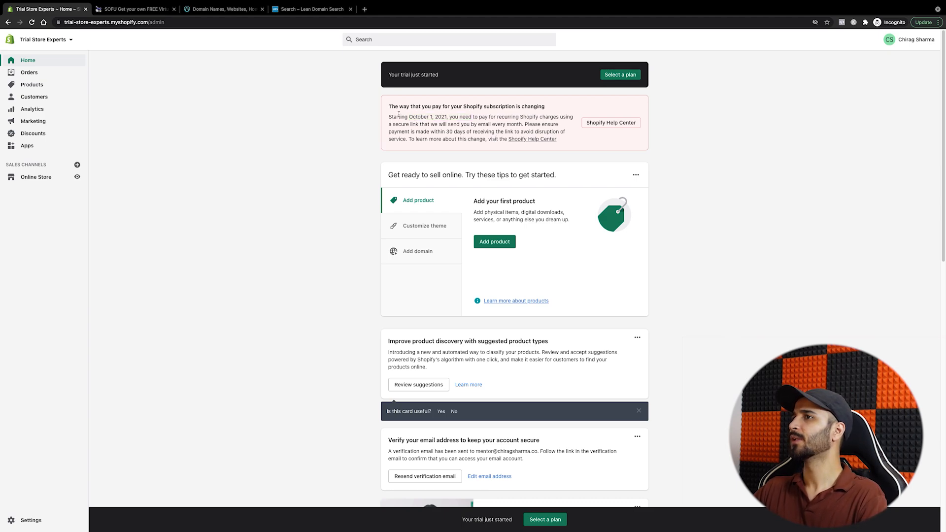
left_click_drag(397, 117, 409, 139)
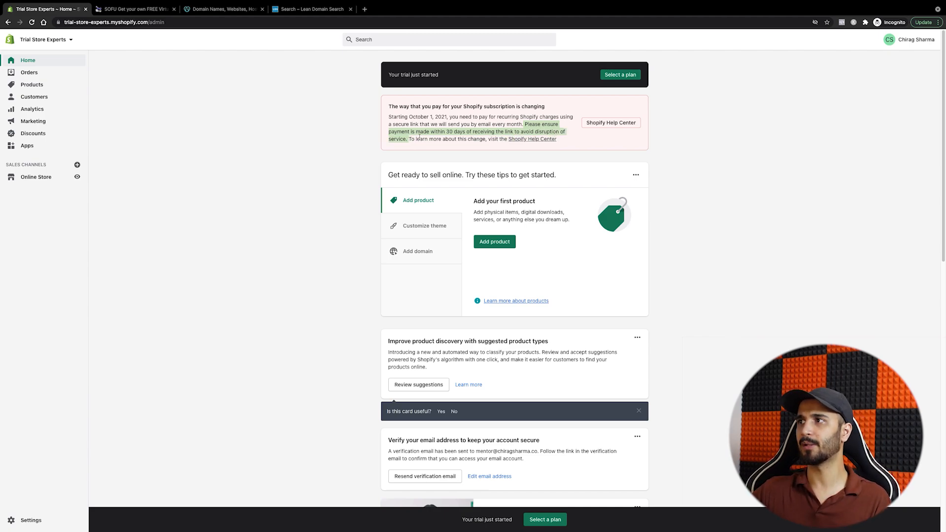
left_click(420, 138)
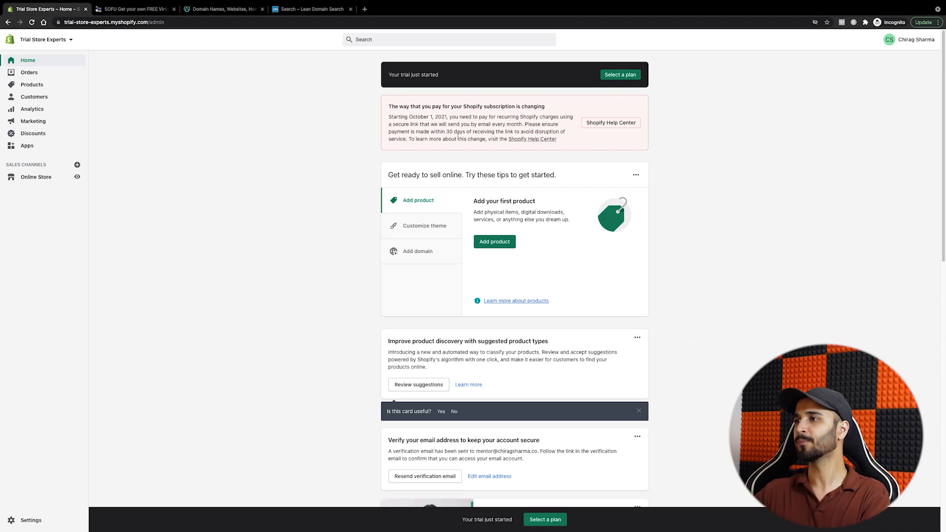
triple_click(454, 131)
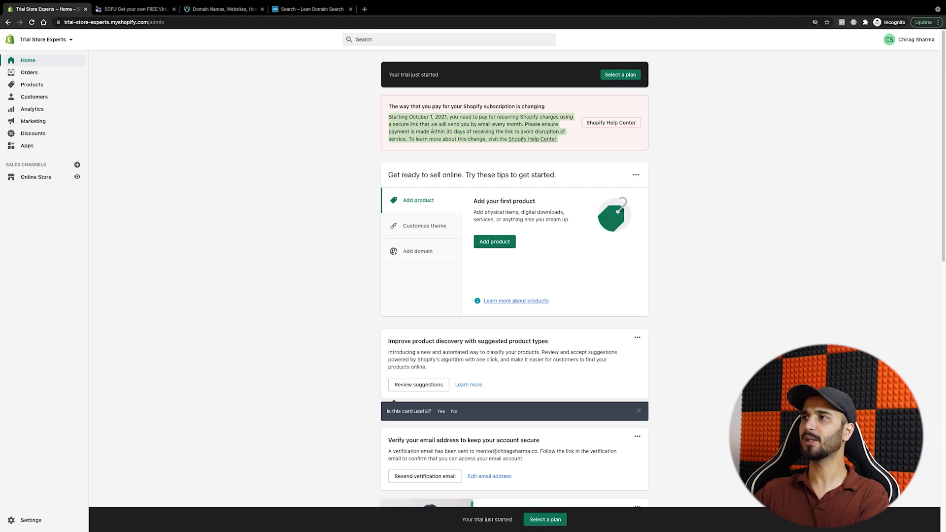
left_click(432, 127)
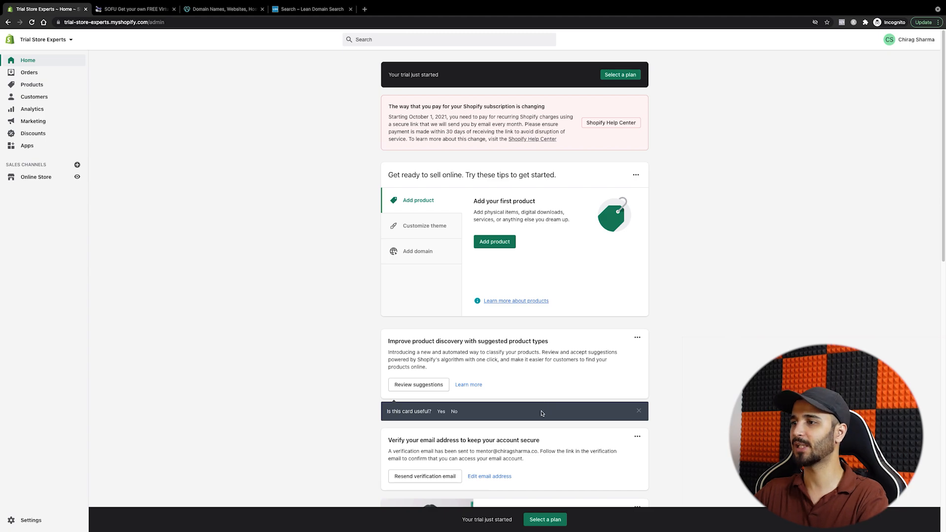
Step: View the Trial Store Experts storefront in a new tab, scroll through it, then return to admin
scroll(528, 410, "down", 5)
left_click(75, 179)
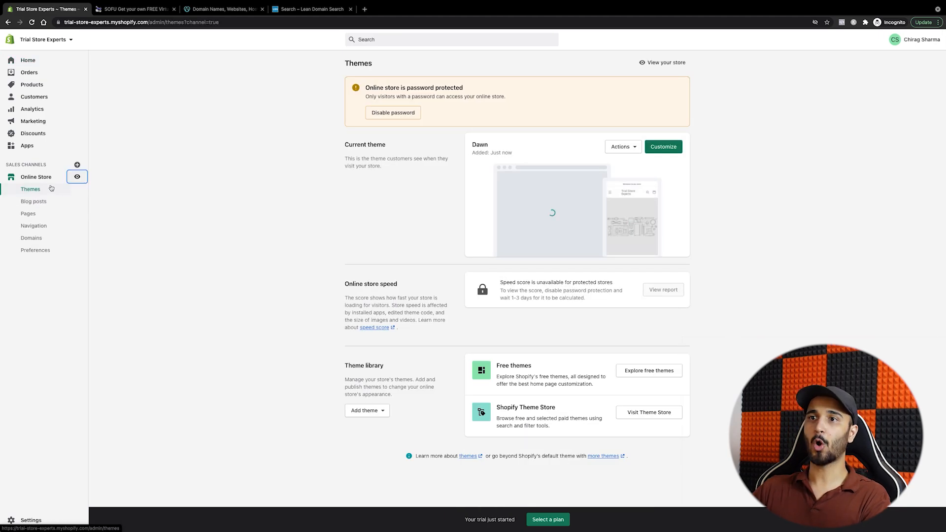
left_click(77, 178)
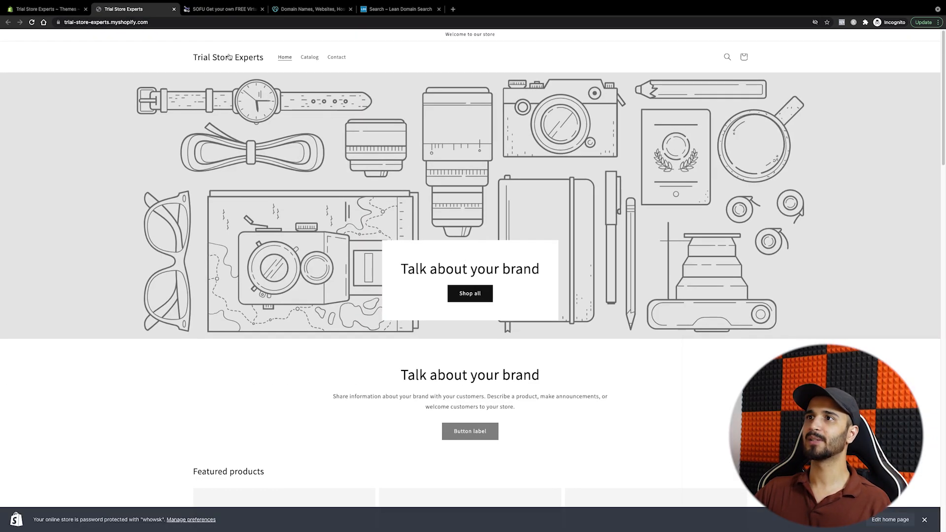
scroll(518, 197, "down", 12)
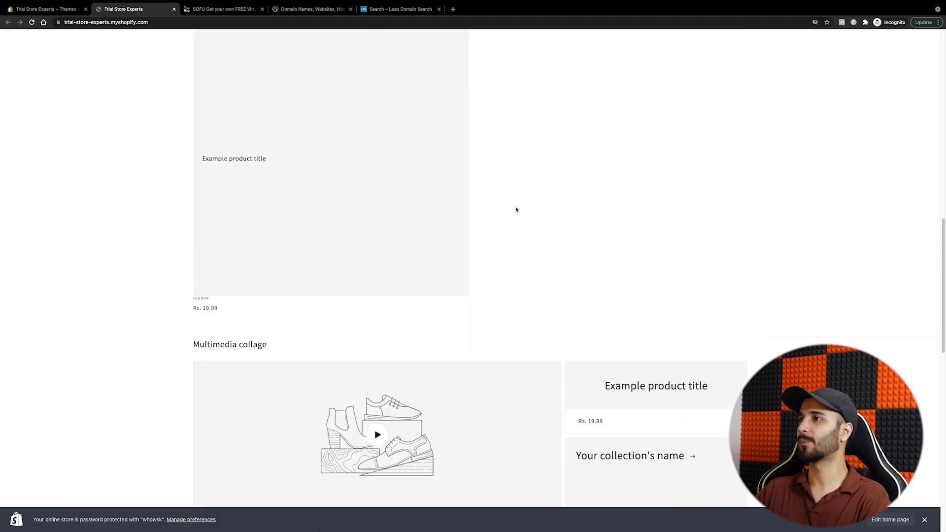
scroll(512, 215, "down", 13)
scroll(469, 251, "up", 16)
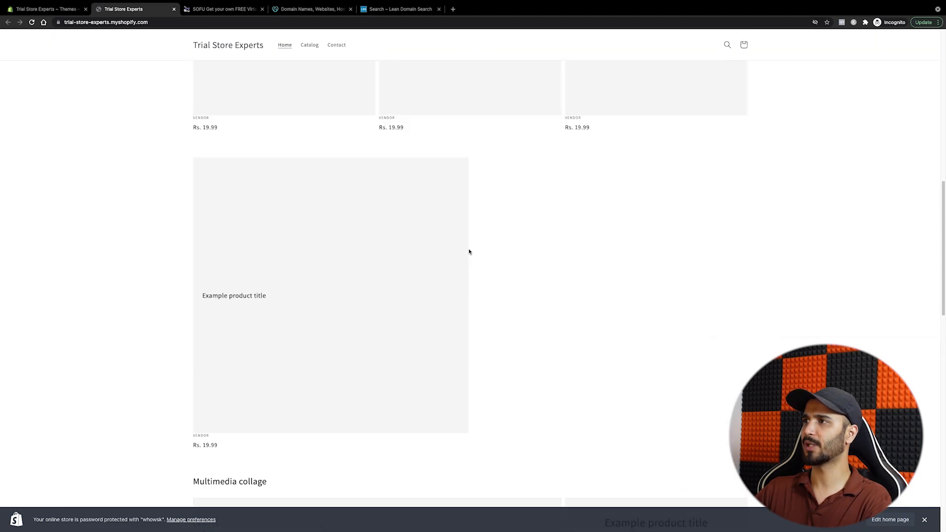
scroll(469, 251, "up", 10)
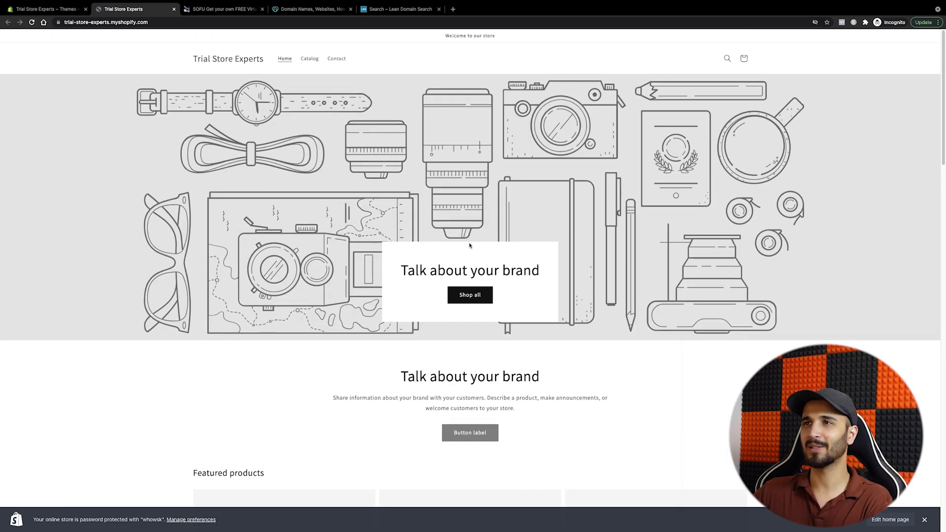
key("ctrl+shift+Tab")
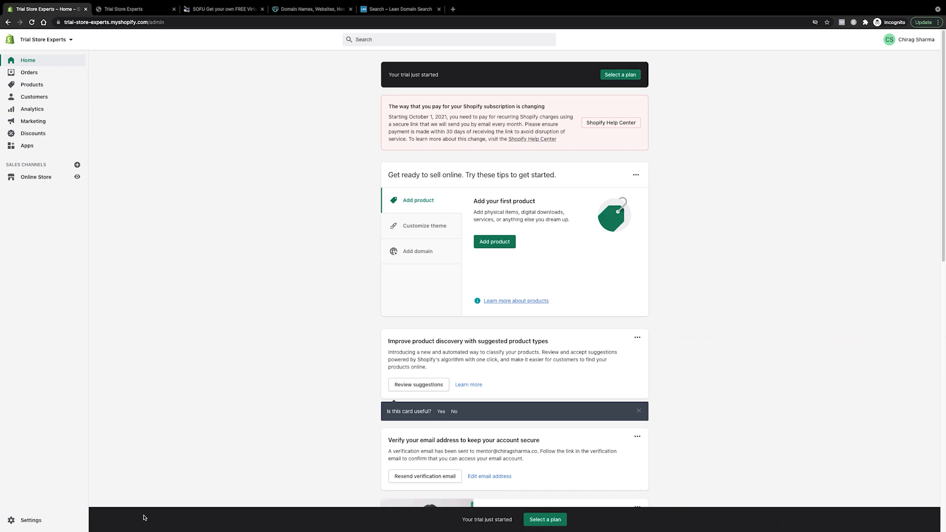
Step: In General settings, set the time zone to Chennai, Kolkata, Mumbai, New Delhi and order ID prefix 6969
left_click(39, 521)
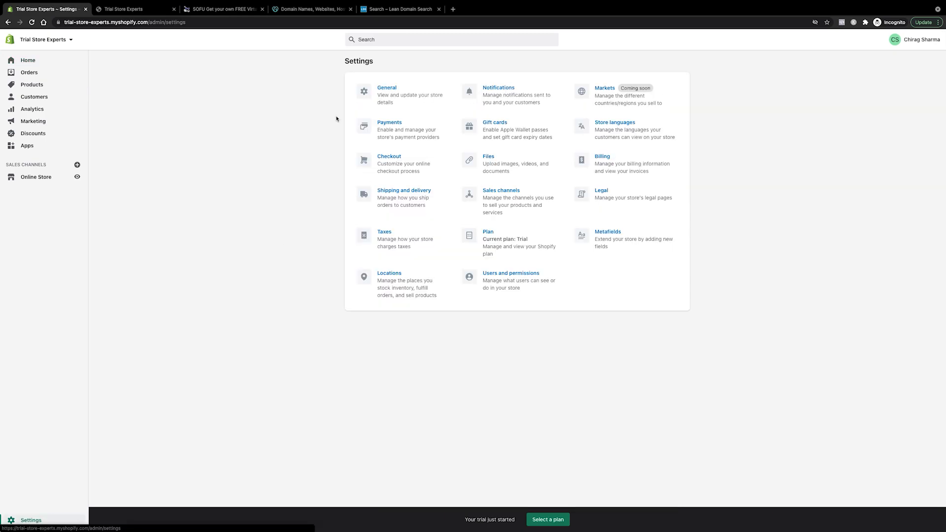
left_click(401, 99)
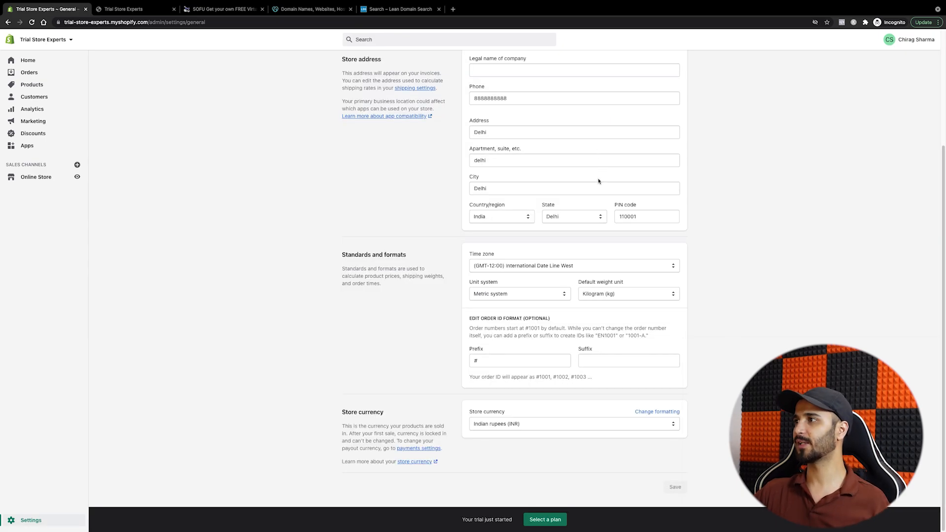
left_click(576, 267)
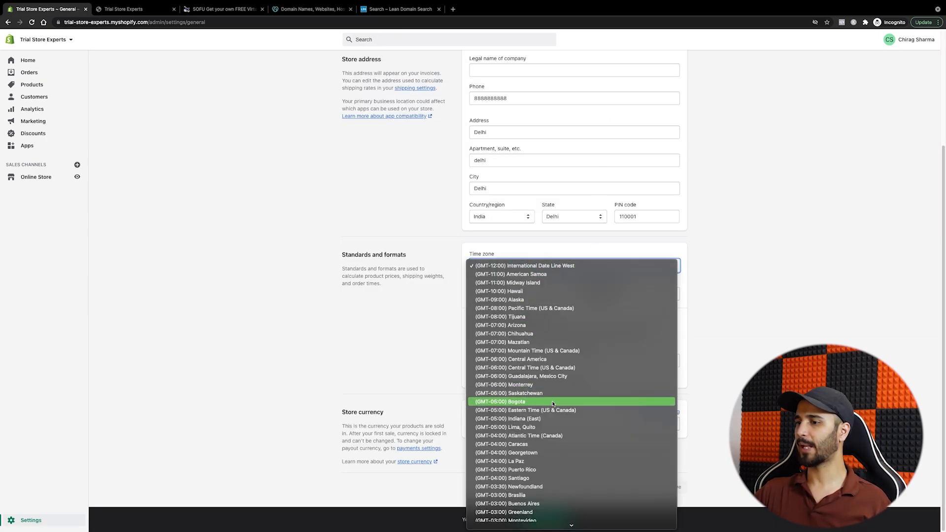
scroll(553, 405, "down", 15)
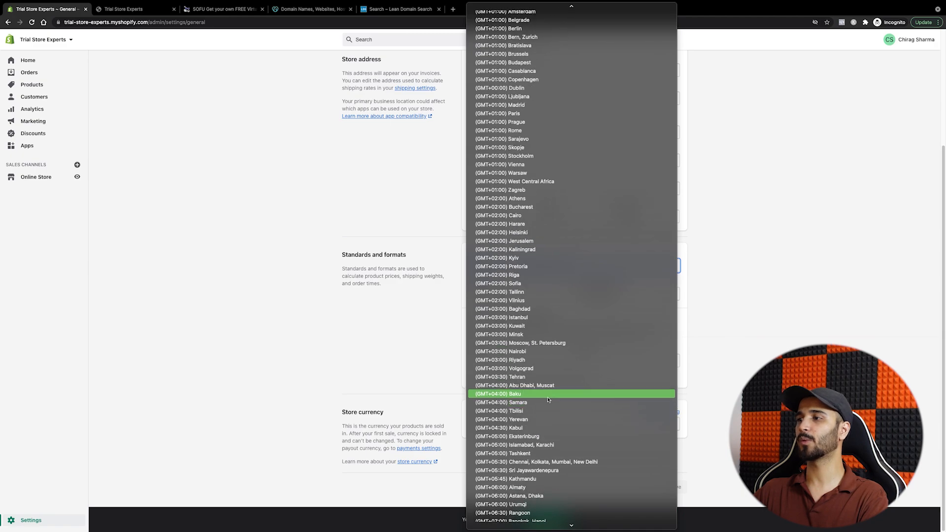
scroll(544, 390, "down", 2)
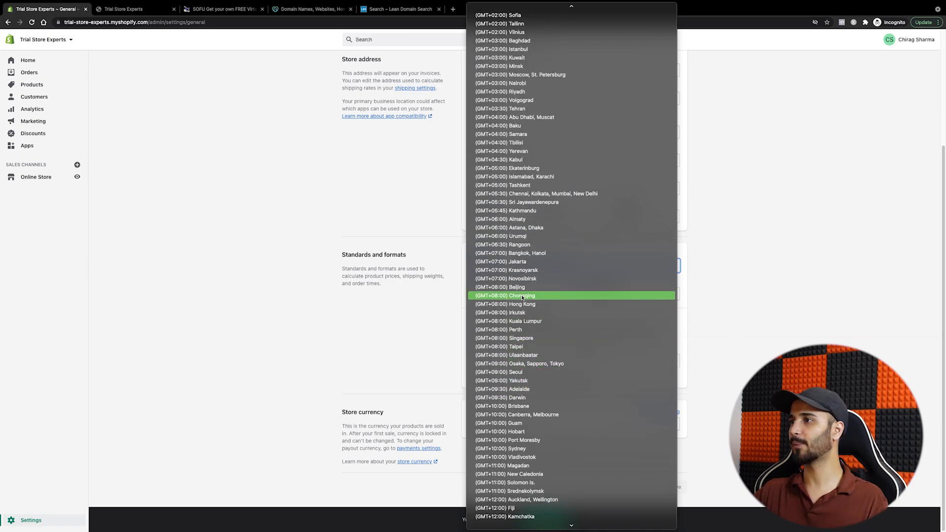
left_click(530, 193)
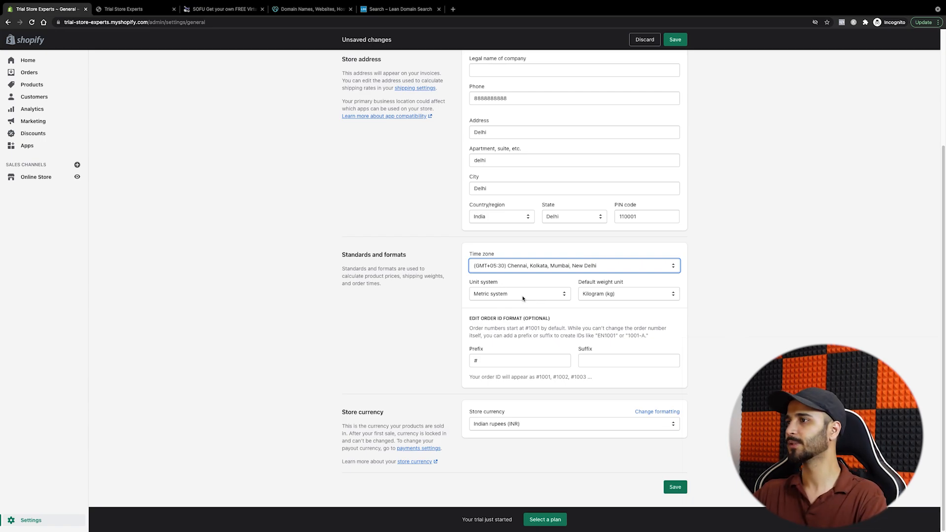
left_click(525, 361)
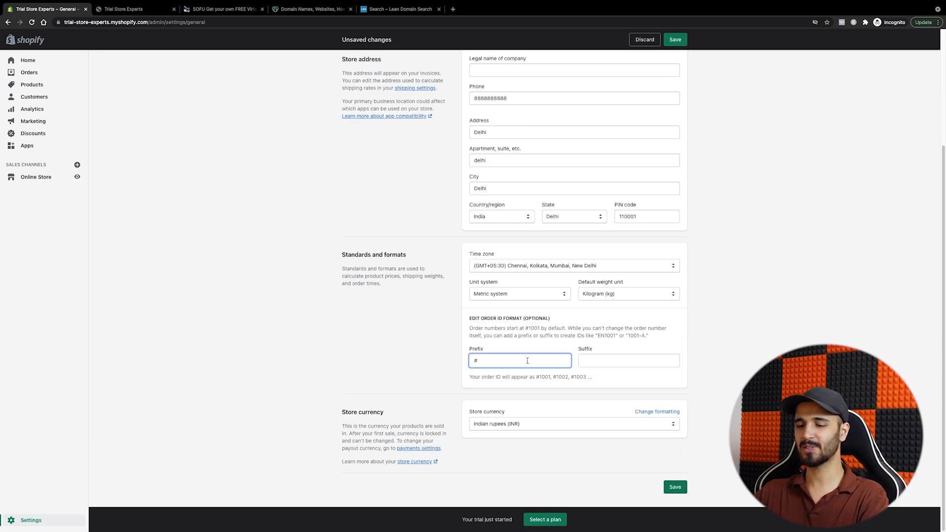
type("6969")
left_click(451, 367)
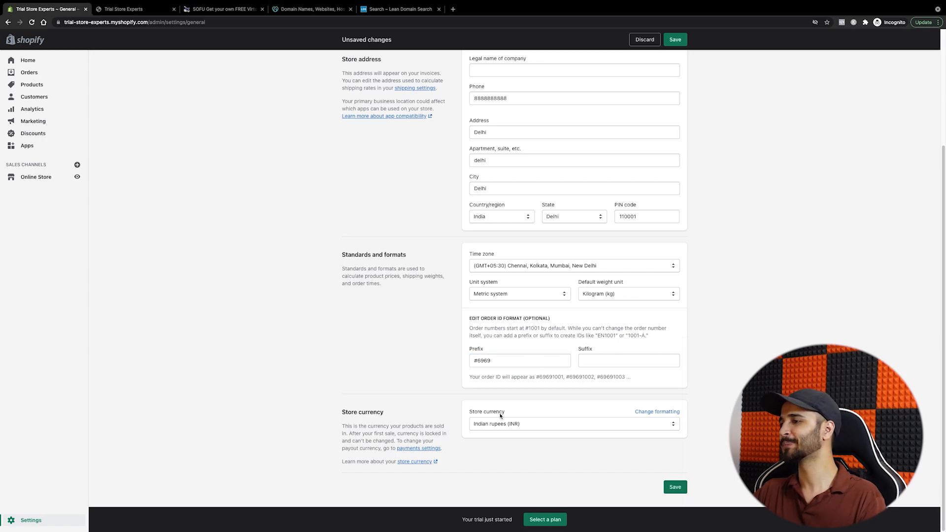
Step: Pick US dollars (USD) from the store currency list and save the settings
left_click(504, 425)
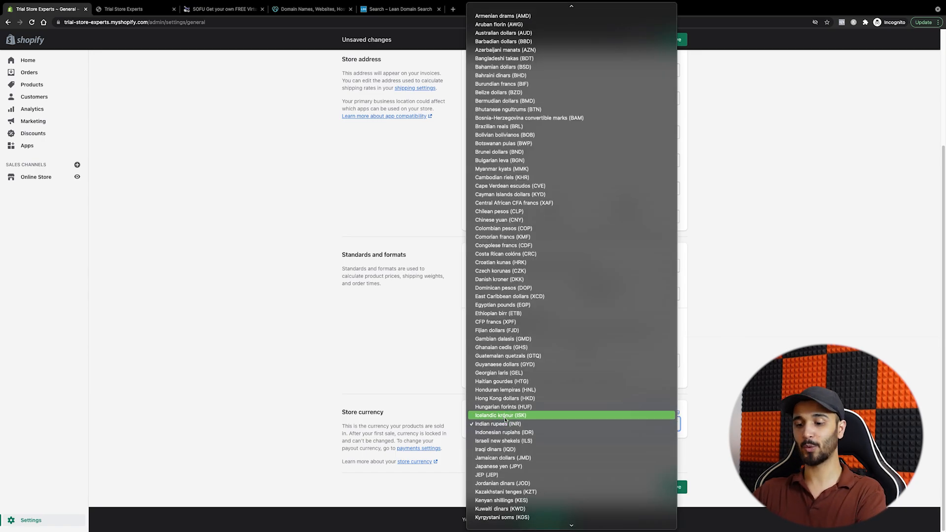
scroll(524, 500, "down", 15)
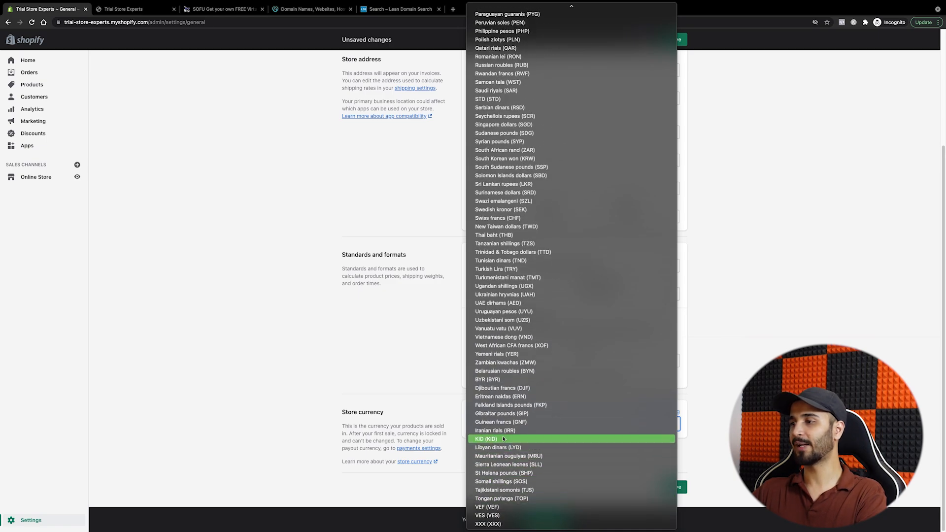
scroll(509, 448, "up", 2)
scroll(509, 460, "up", 8)
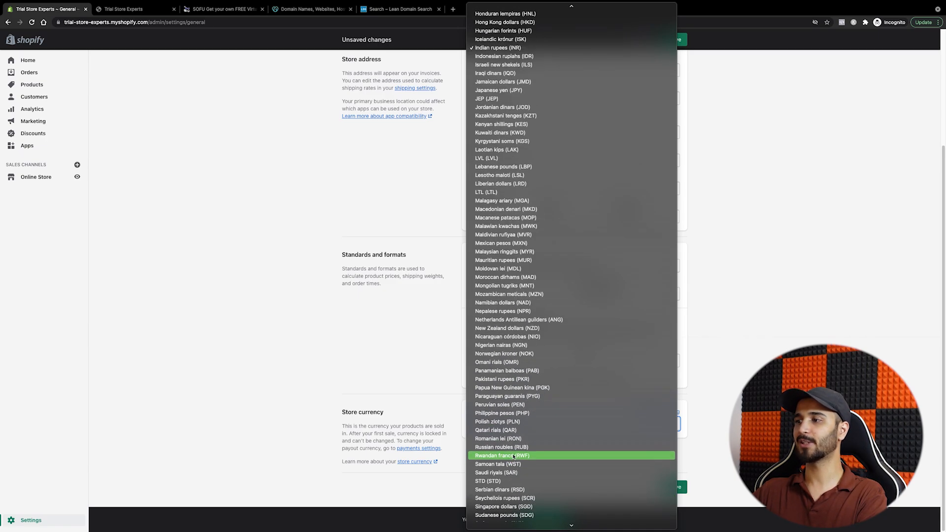
scroll(512, 458, "up", 3)
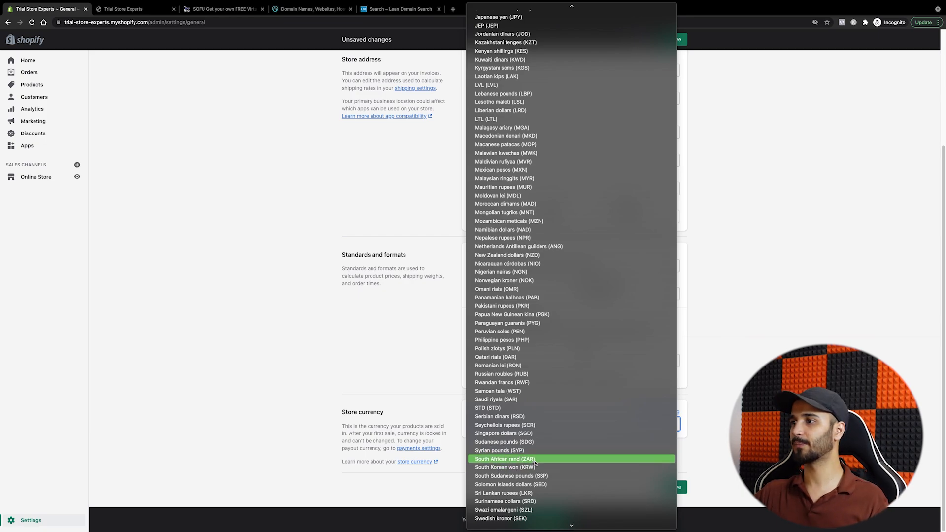
scroll(537, 455, "up", 1)
scroll(537, 455, "down", 8)
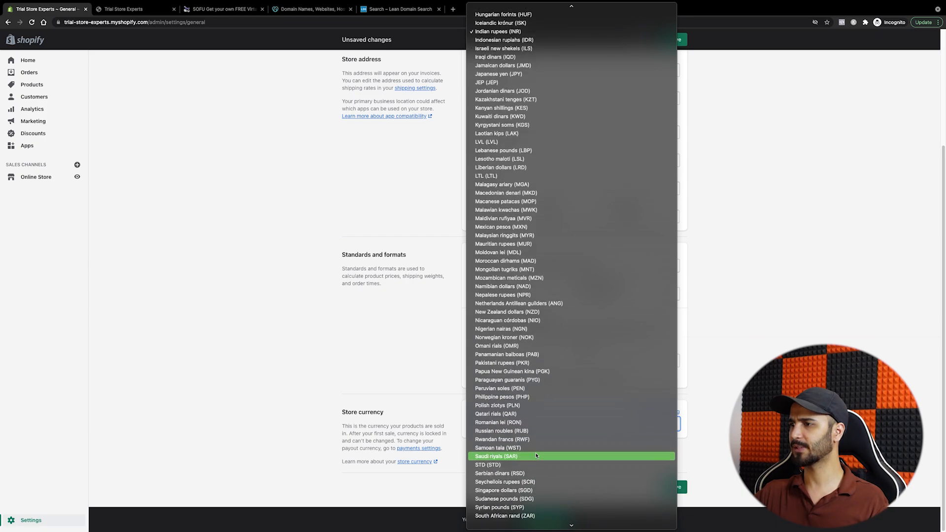
scroll(536, 456, "down", 5)
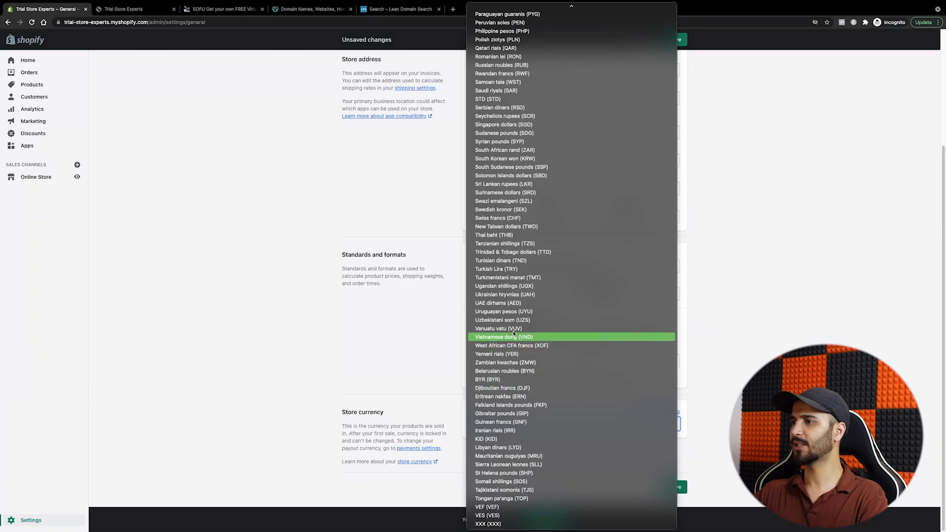
scroll(513, 296, "up", 20)
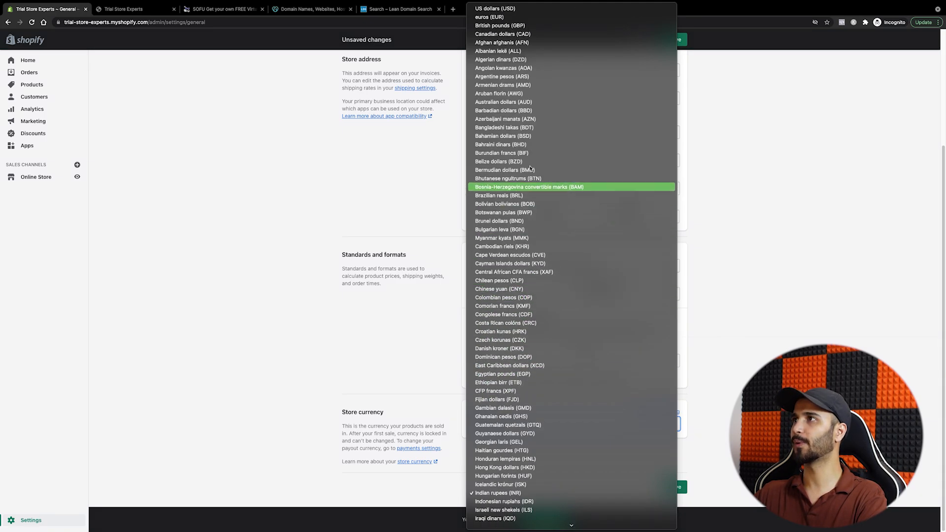
left_click(507, 8)
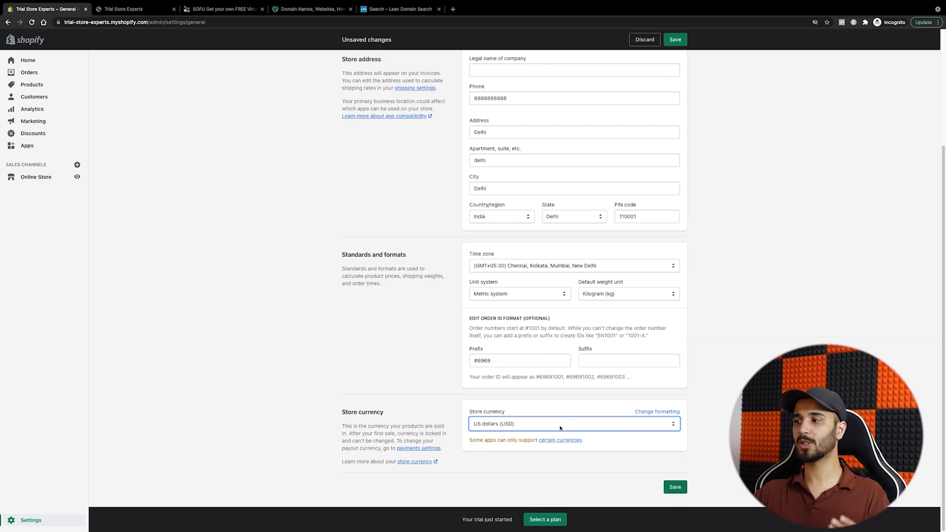
left_click(676, 487)
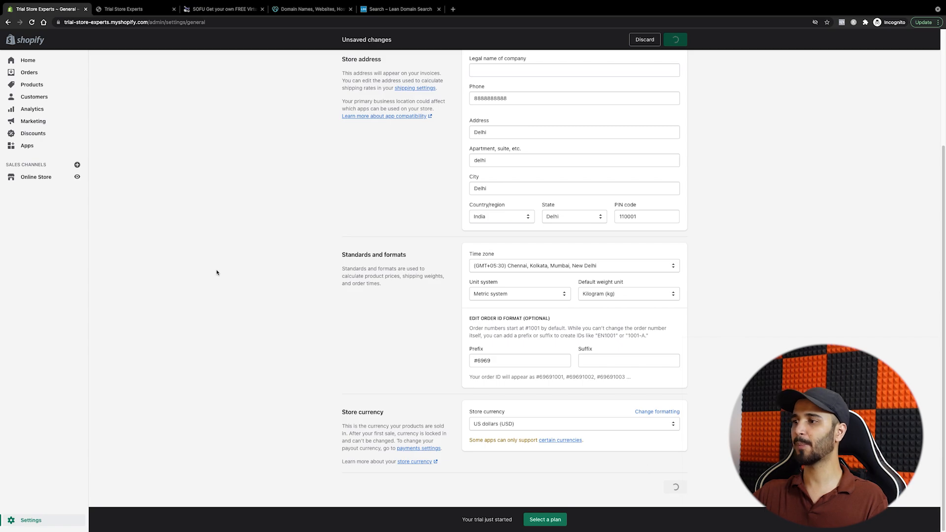
left_click(123, 8)
scroll(316, 342, "down", 4)
scroll(316, 341, "down", 4)
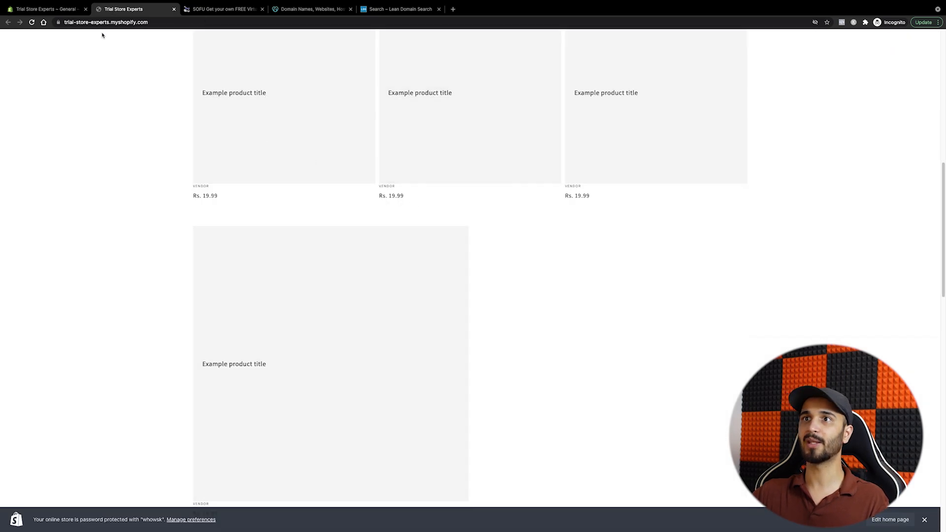
left_click(32, 21)
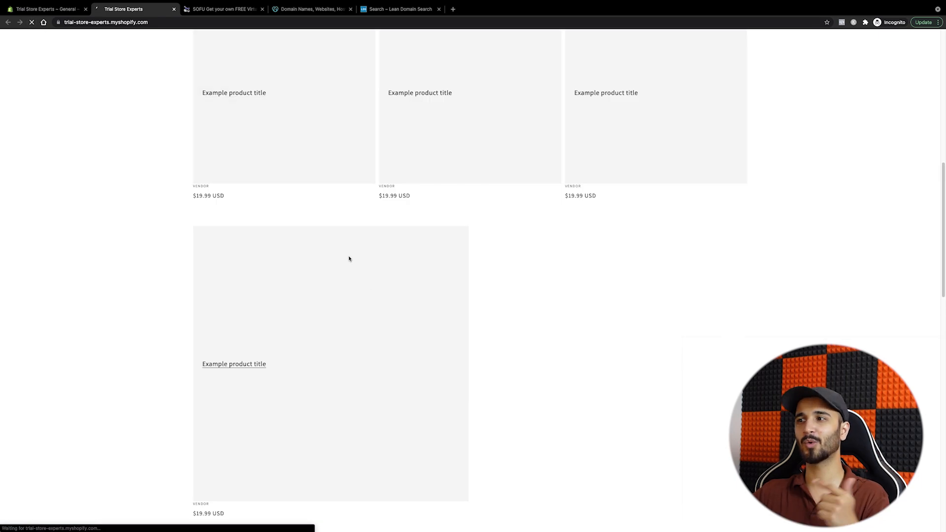
left_click(45, 9)
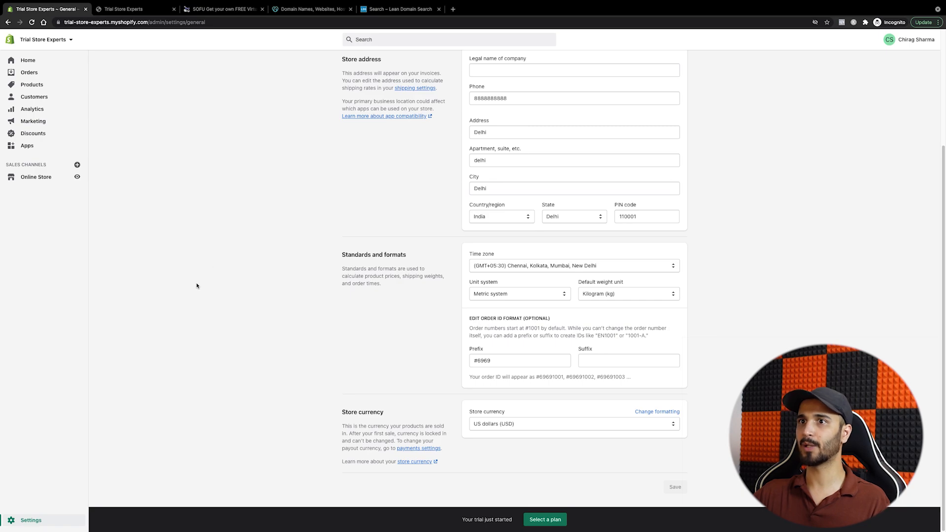
left_click(46, 524)
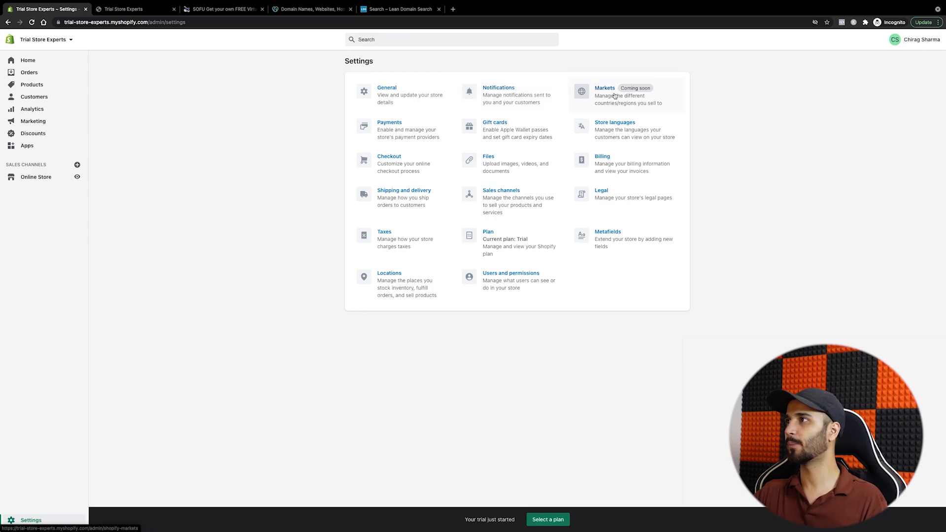
Step: Open the Payments page from the Settings overview
left_click(413, 138)
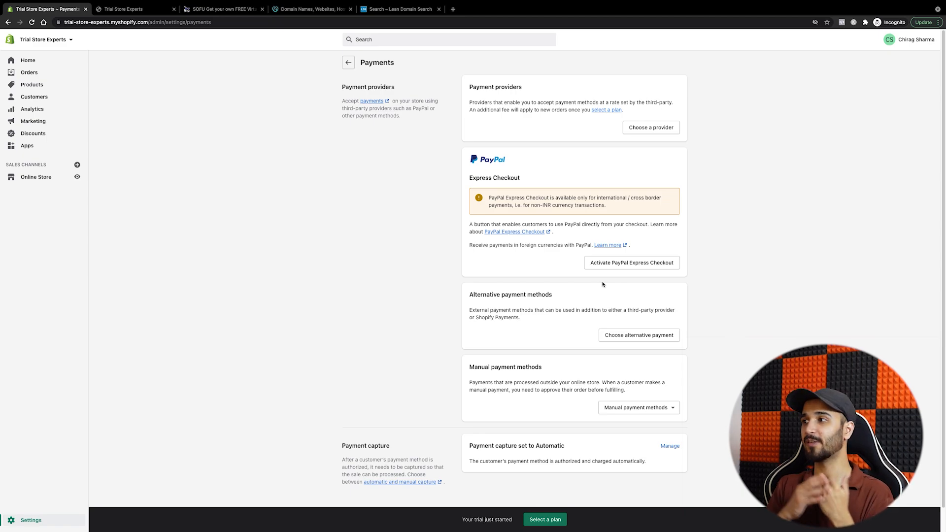
Step: Start PayPal Express Checkout activation, close the PayPal sign-up tab, and return to Settings
left_click(624, 264)
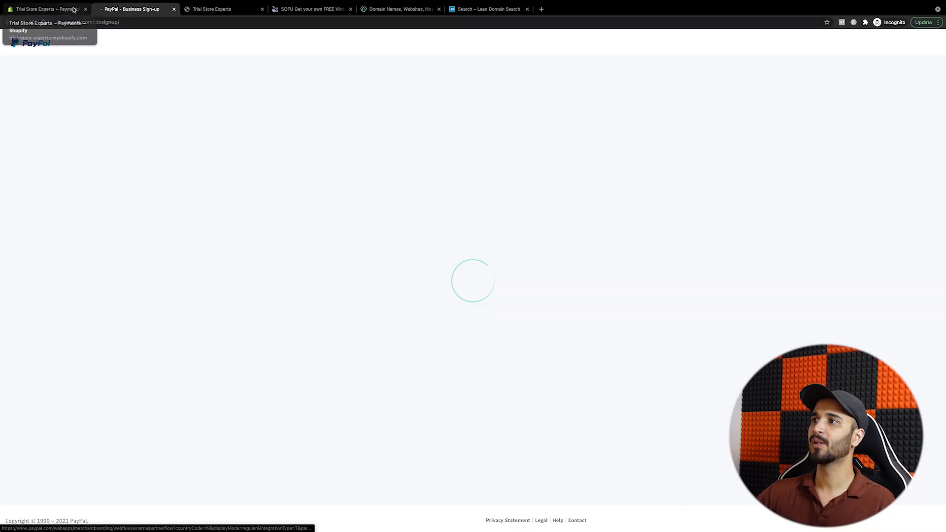
left_click(73, 9)
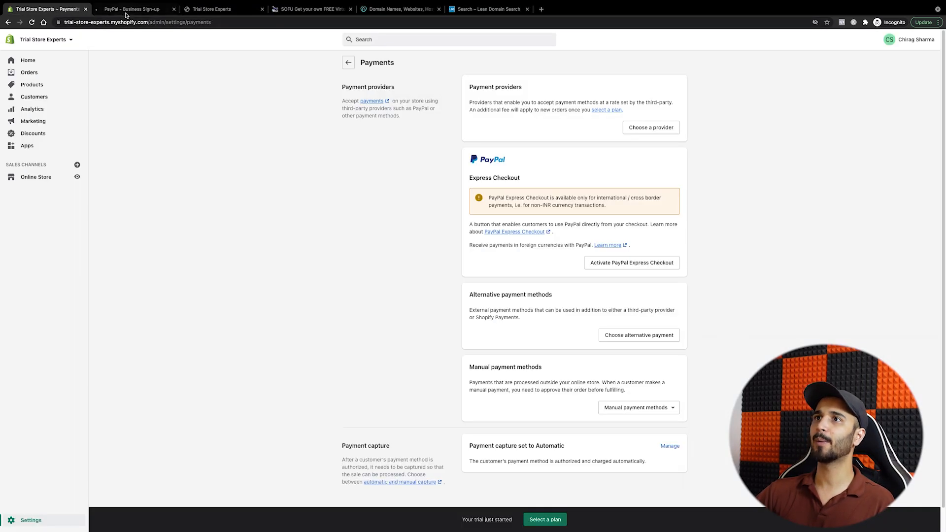
left_click(143, 9)
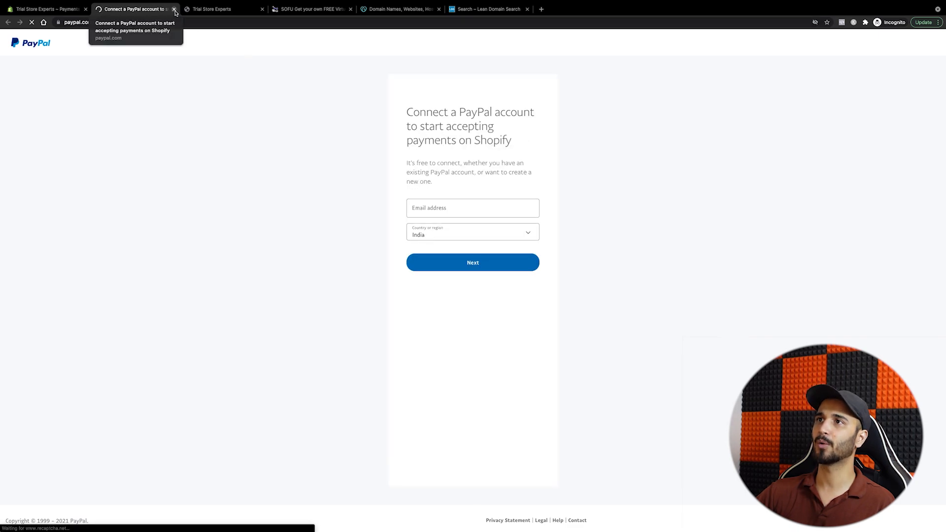
left_click(74, 9)
middle_click(119, 11)
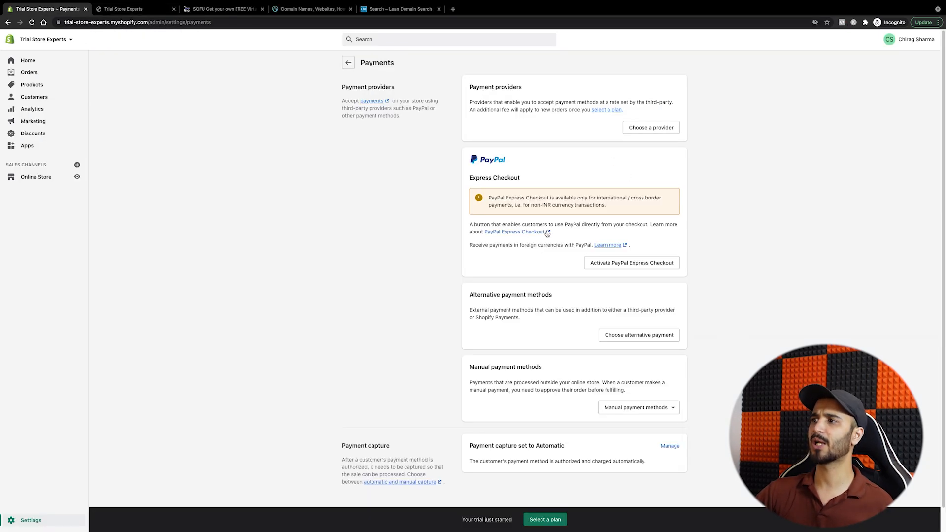
scroll(452, 185, "down", 1)
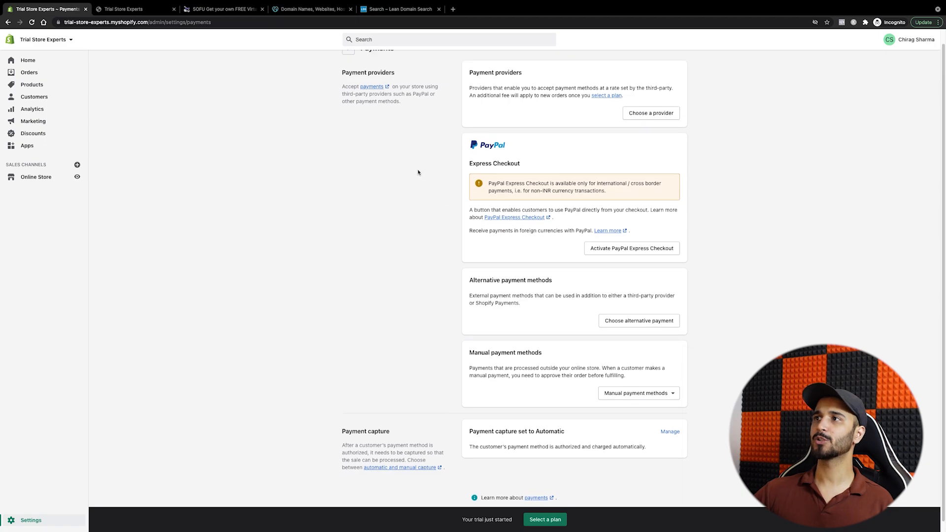
scroll(417, 169, "up", 1)
left_click(348, 62)
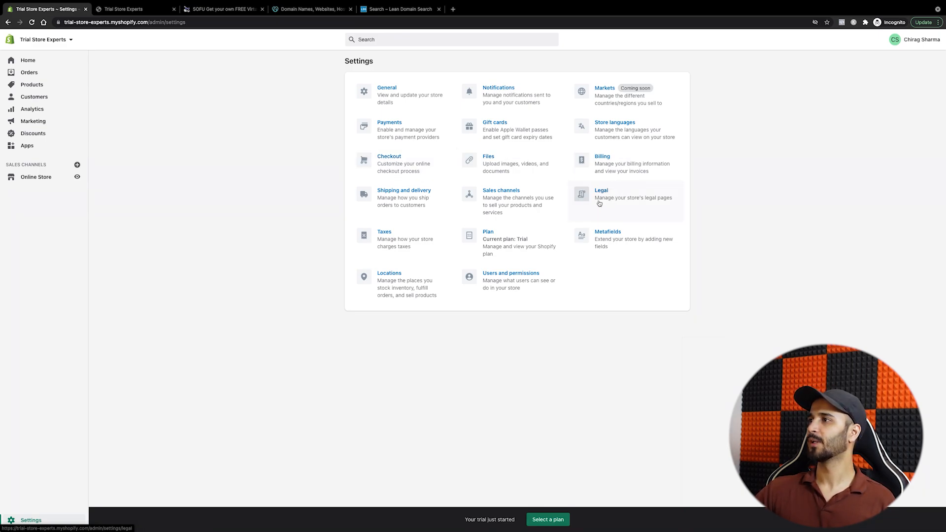
Step: Open Shipping and delivery settings and review the Delhi local delivery location
left_click(407, 199)
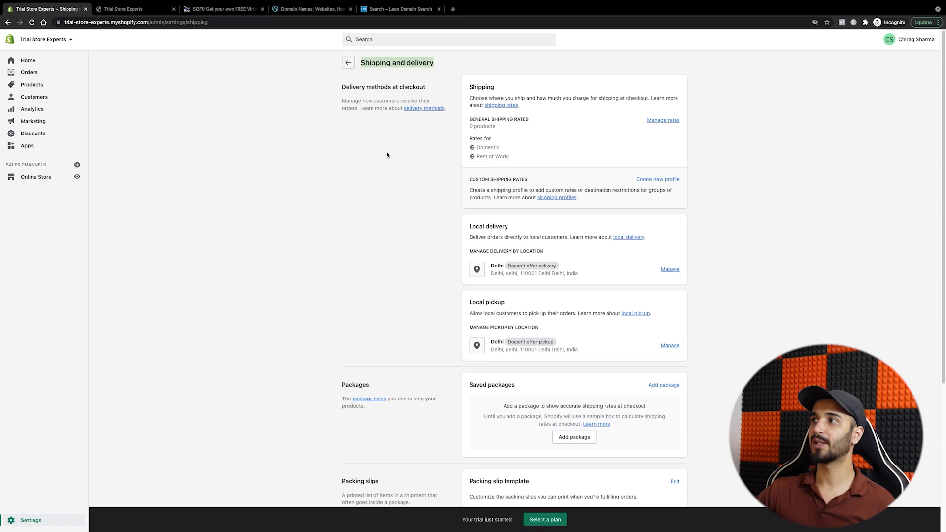
double_click(497, 227)
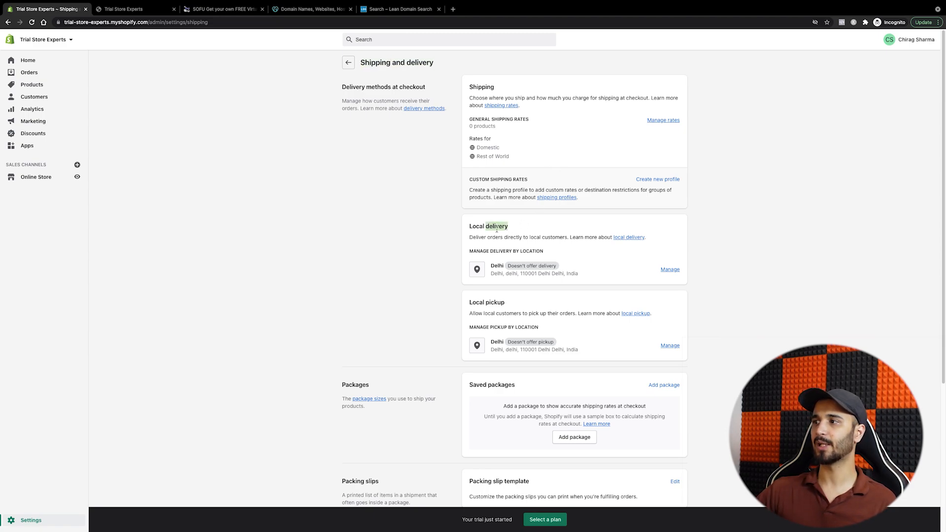
triple_click(498, 265)
left_click(565, 274)
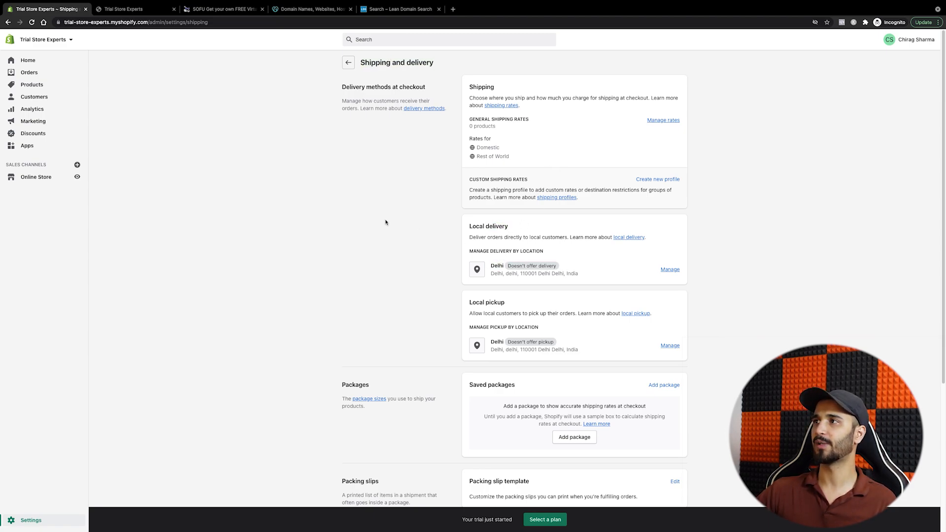
Step: Open the General shipping profile, review its zones, and add a rate to the Domestic zone
left_click(664, 121)
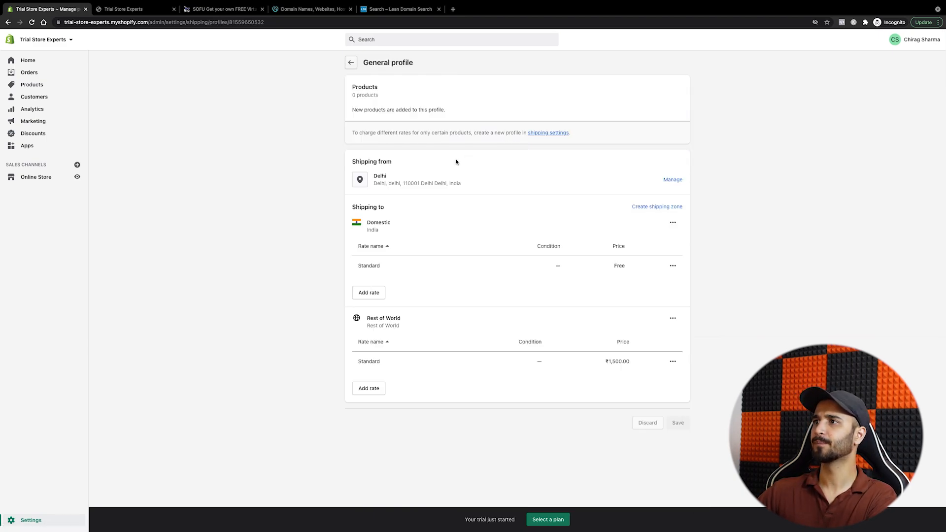
double_click(378, 177)
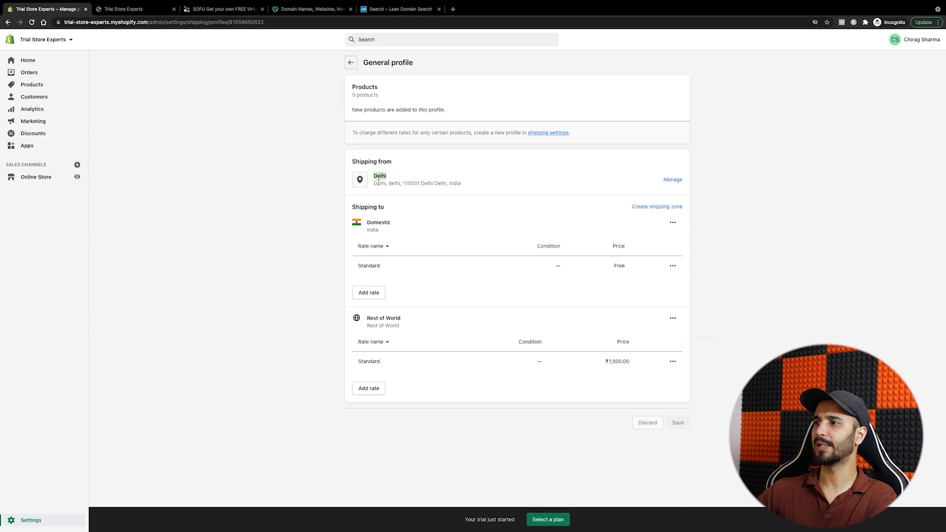
triple_click(384, 319)
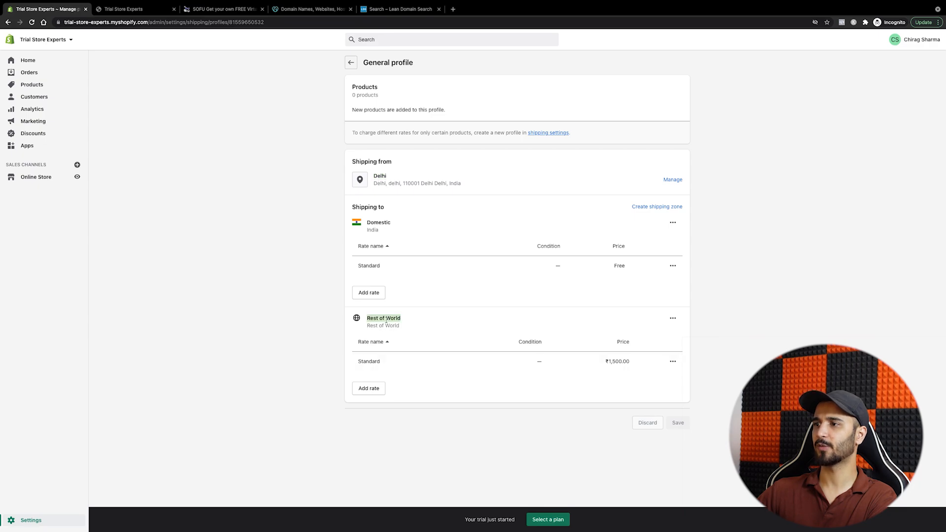
double_click(386, 225)
left_click(368, 292)
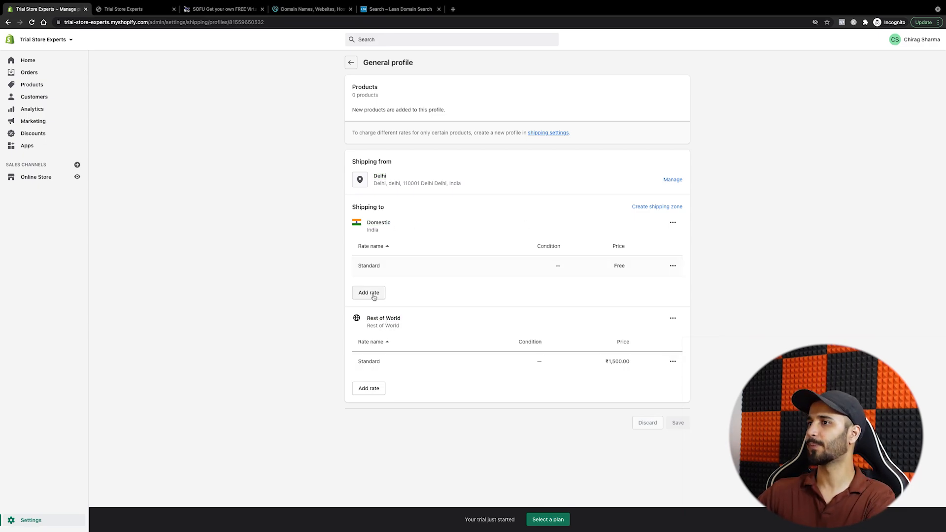
Step: Add a custom Domestic rate named 'Standard Shipping' and save the General shipping profile
left_click(387, 256)
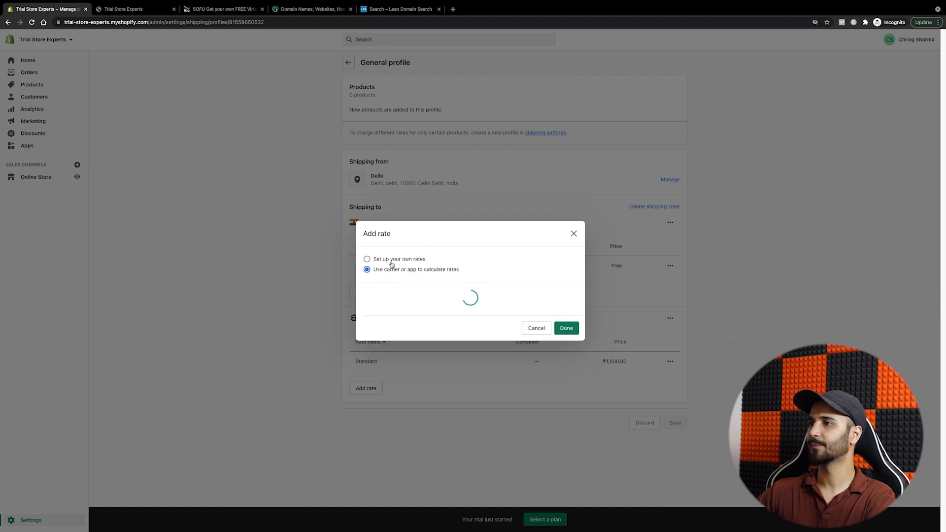
left_click(397, 259)
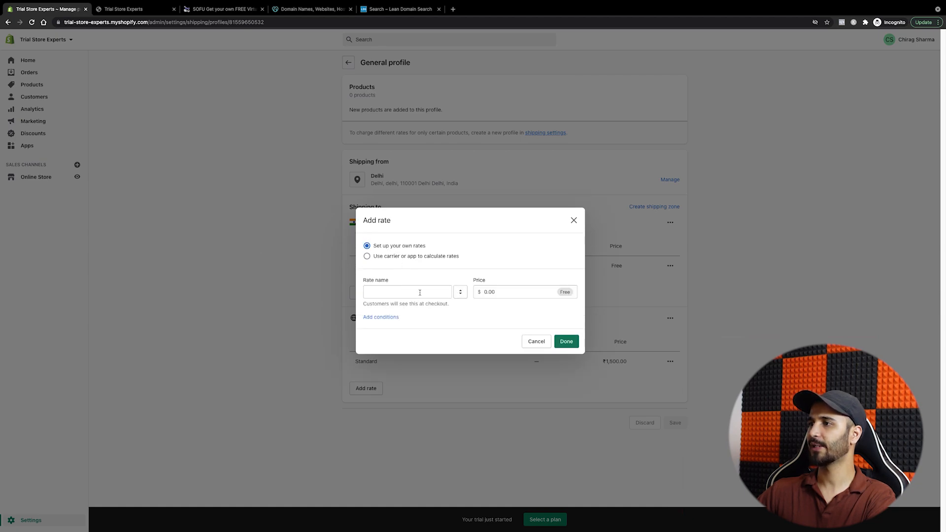
left_click(420, 292)
left_click(402, 307)
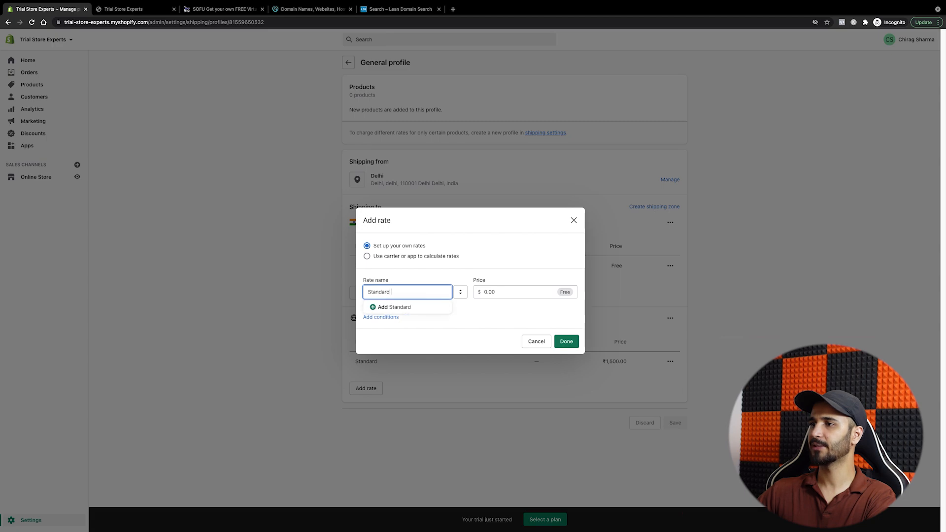
type("Shippi")
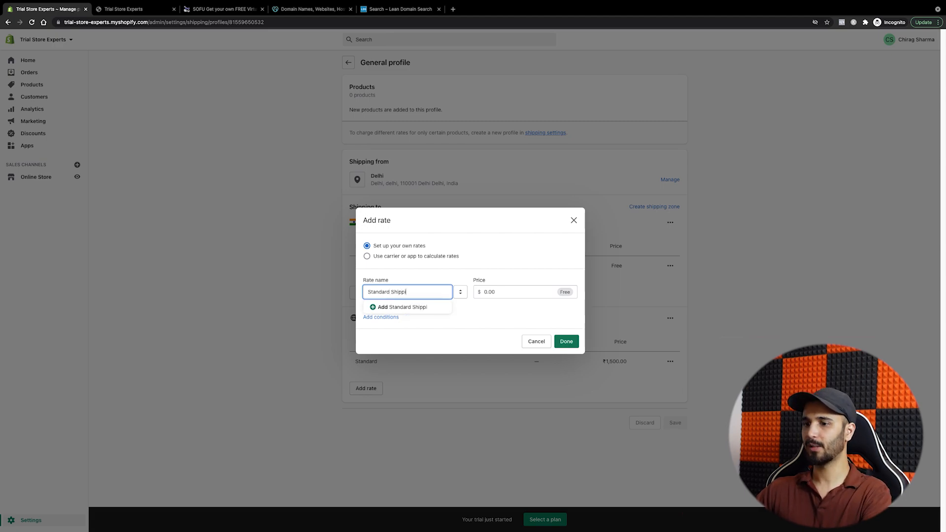
type("ng")
left_click(566, 341)
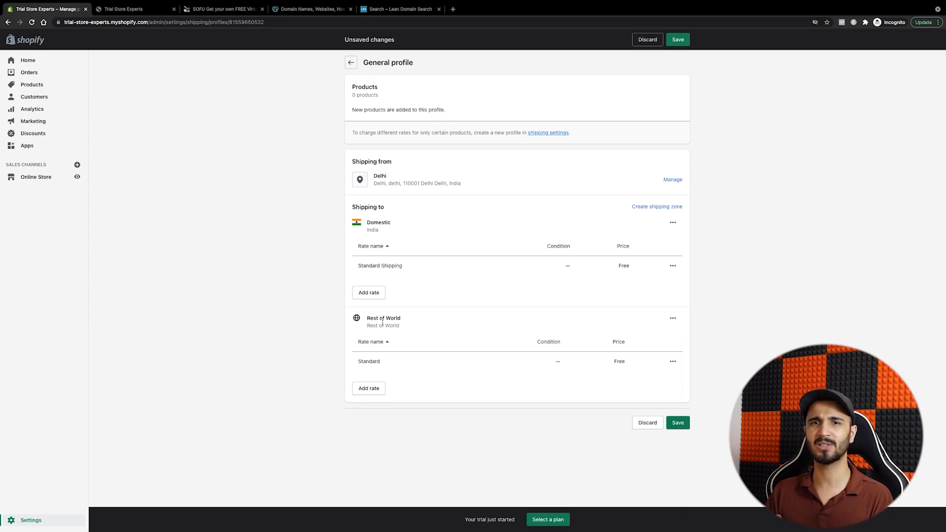
left_click(679, 425)
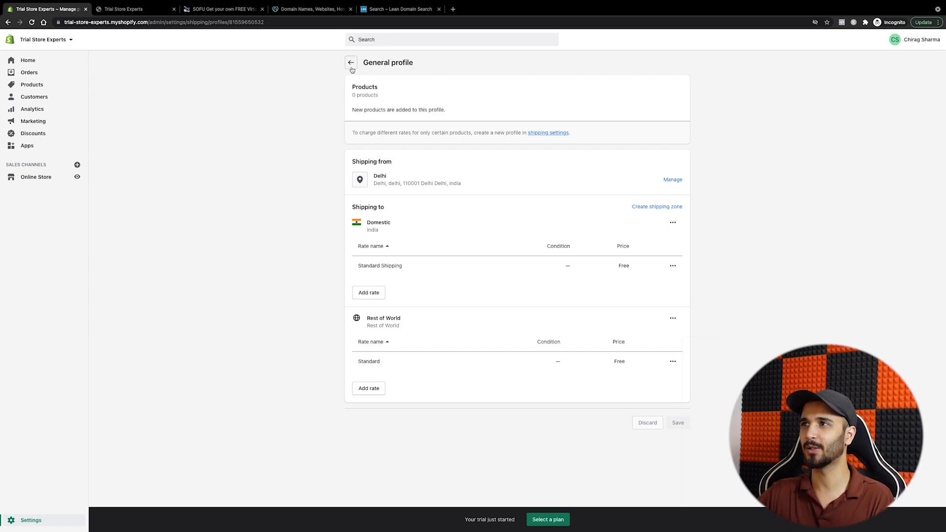
Step: Leave the shipping settings and go back to the Settings overview
left_click(352, 68)
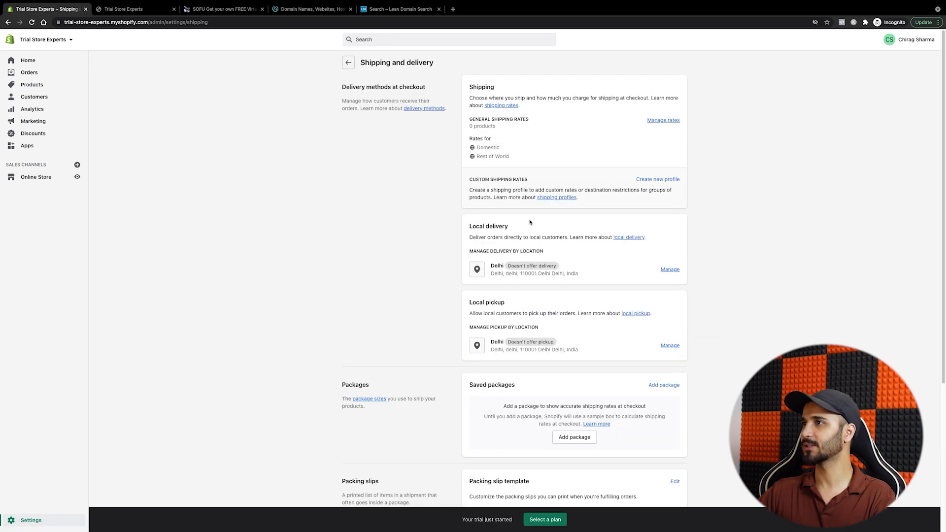
scroll(530, 222, "down", 5)
scroll(485, 238, "up", 5)
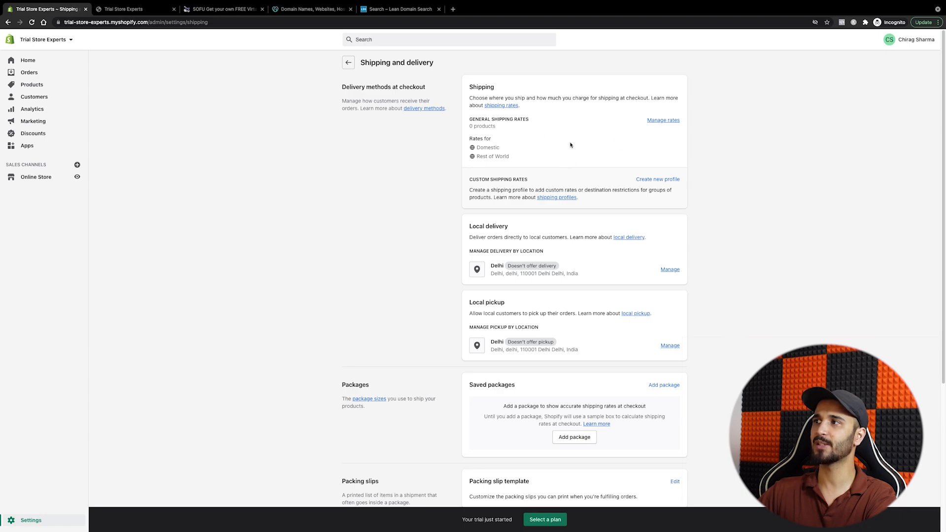
left_click(348, 62)
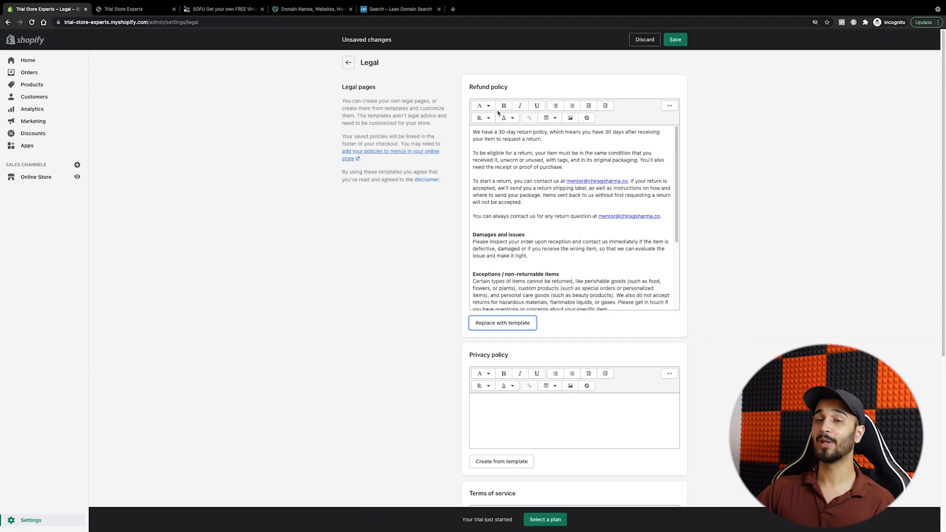
Step: Create privacy policy and terms of service from templates, save, and return to Settings
scroll(573, 296, "down", 5)
scroll(573, 313, "down", 3)
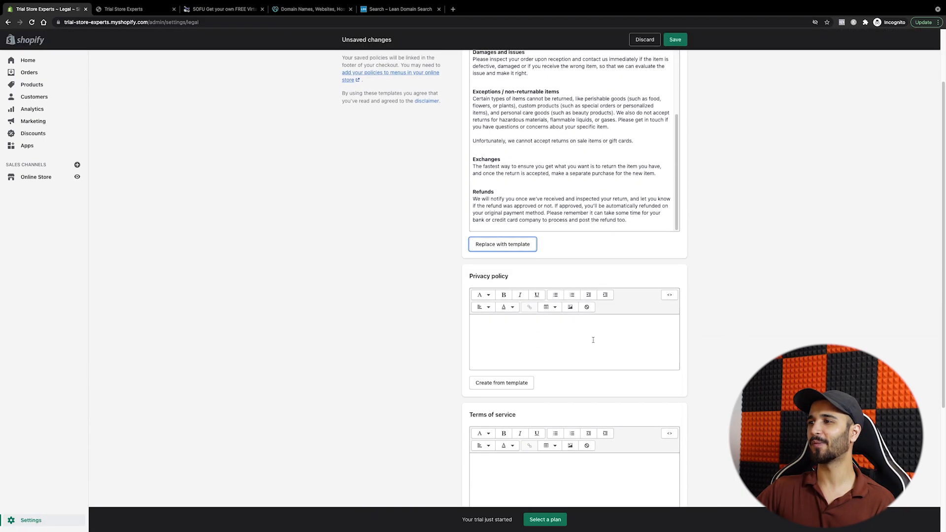
left_click(526, 344)
scroll(552, 353, "down", 3)
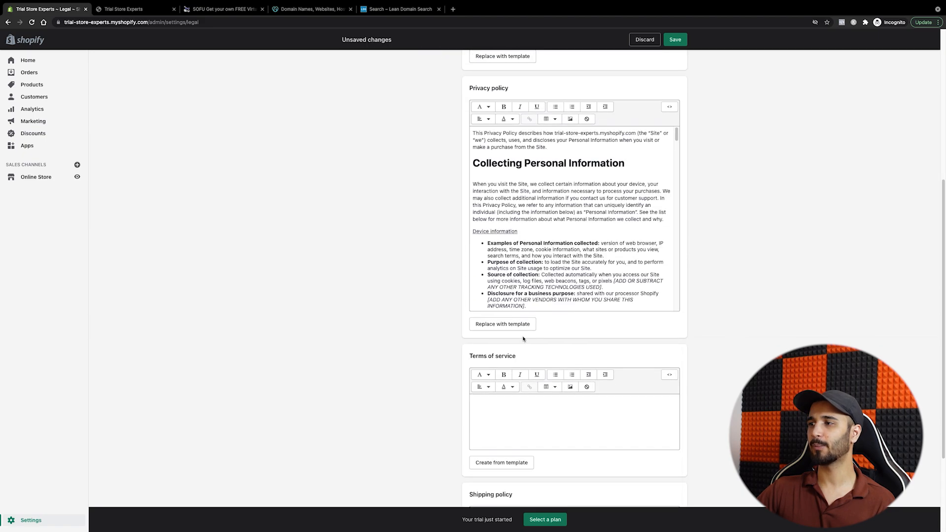
left_click(524, 337)
left_click(675, 39)
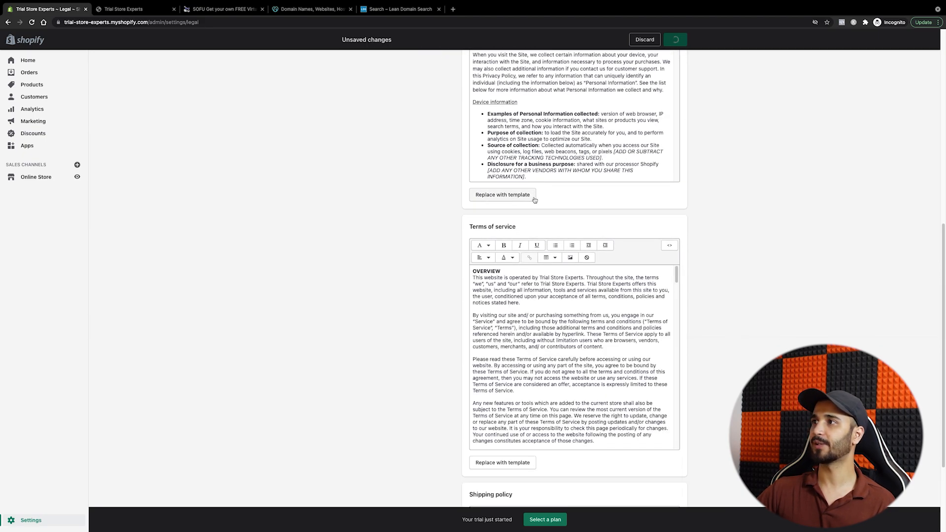
scroll(533, 200, "down", 3)
scroll(534, 200, "up", 15)
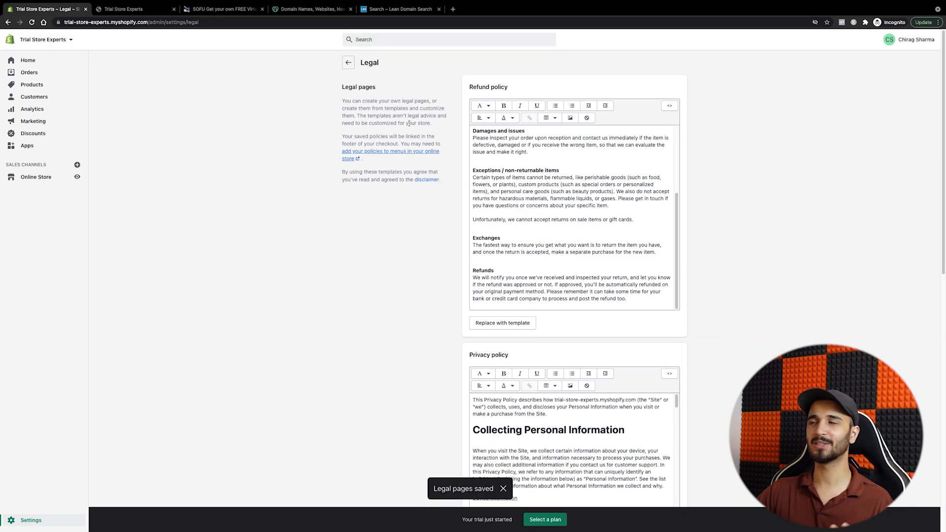
left_click(348, 62)
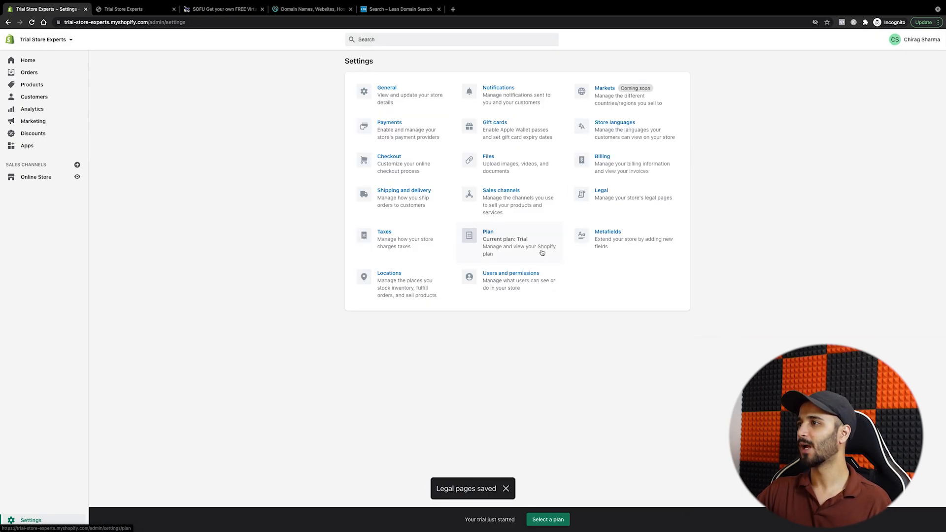
Step: Enable 'All prices include tax' in the Taxes settings, save, and go back to Settings
left_click(395, 241)
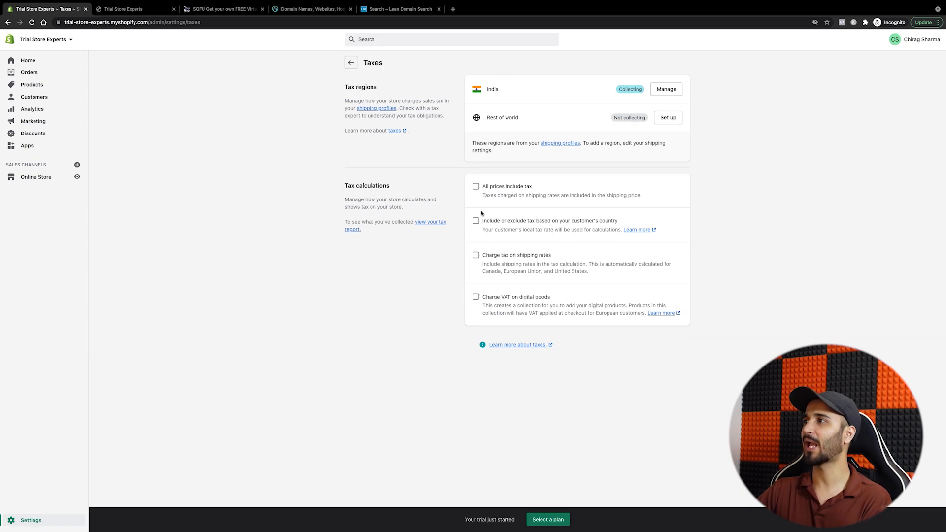
left_click(476, 187)
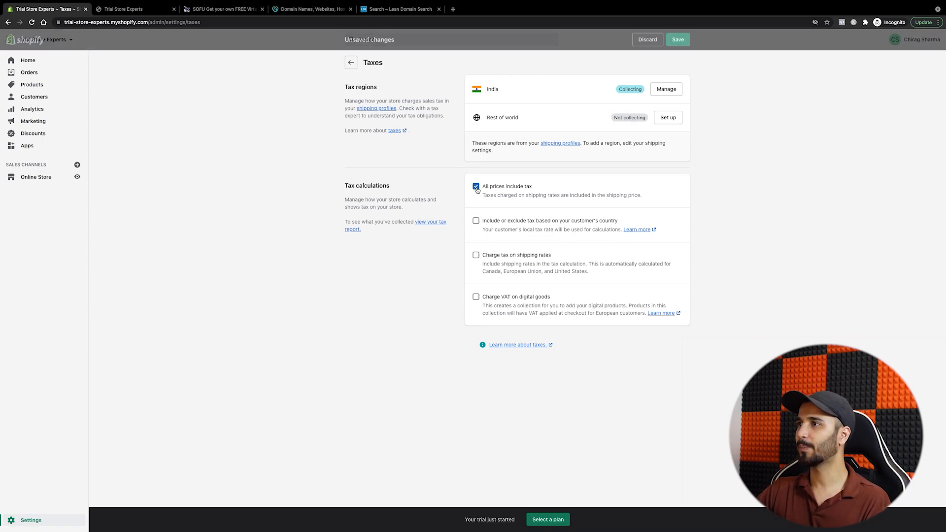
left_click(678, 41)
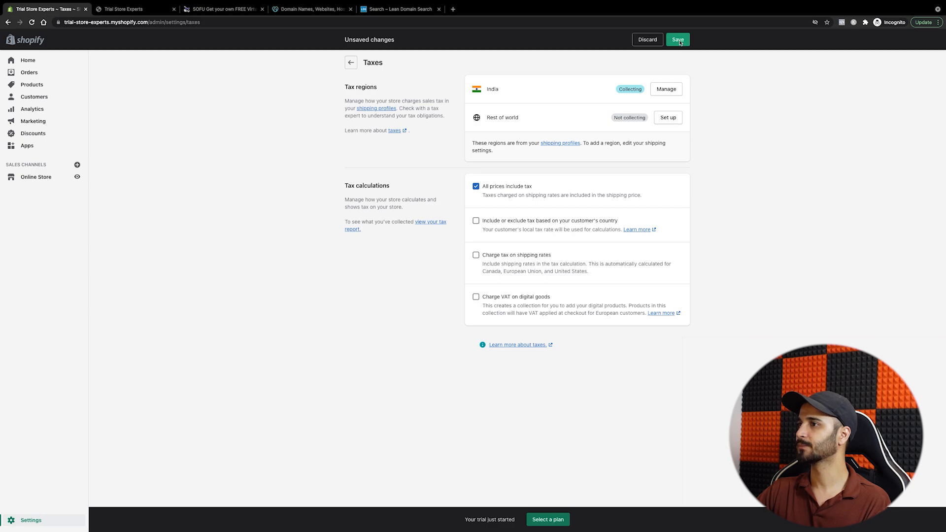
left_click(351, 62)
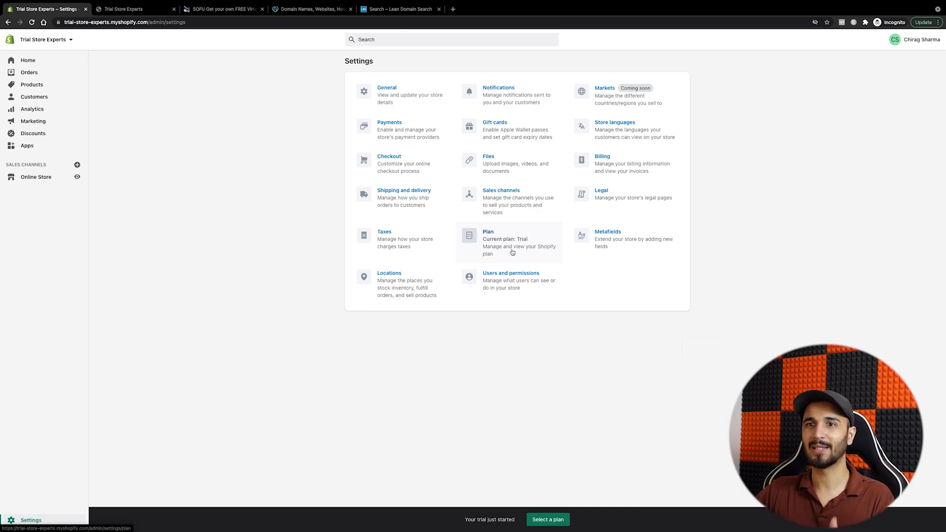
Step: Open the Online Store themes page and preview the storefront home page in the other tab
left_click(50, 179)
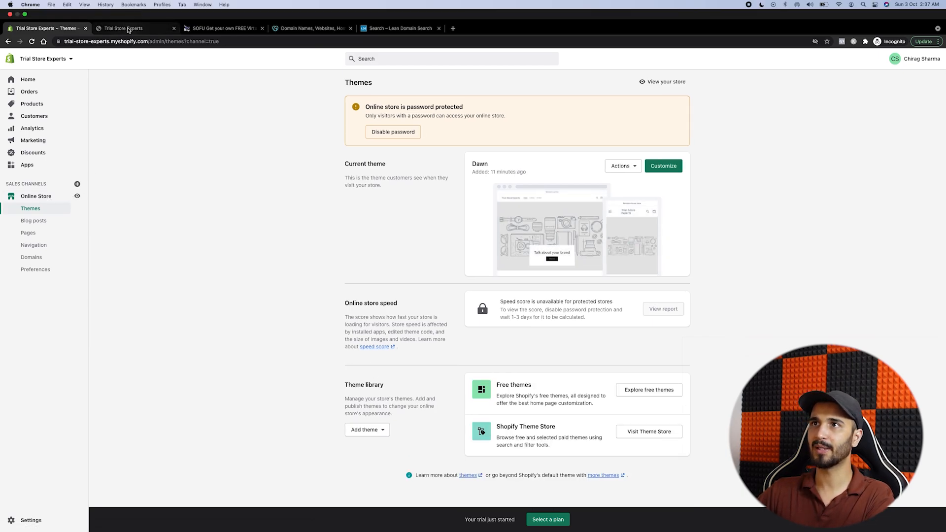
left_click(124, 9)
scroll(416, 237, "down", 10)
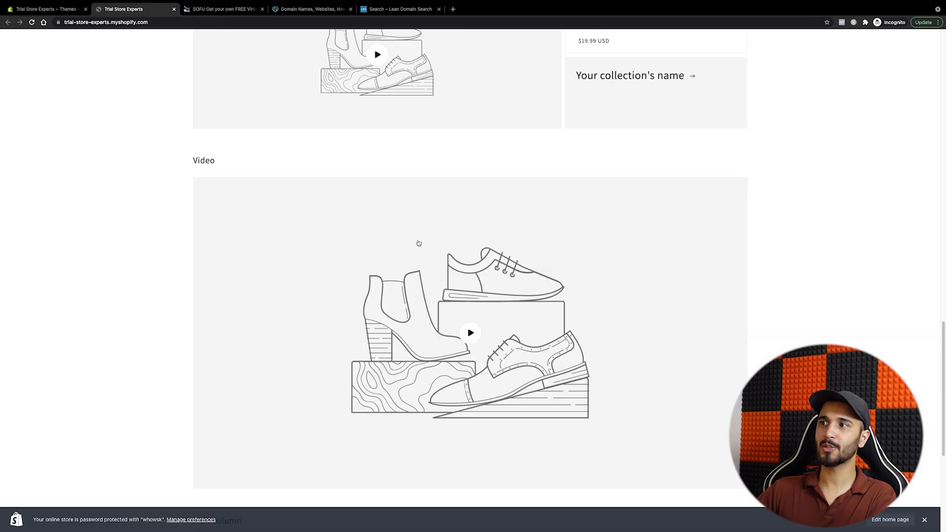
scroll(420, 254, "up", 10)
scroll(421, 250, "up", 8)
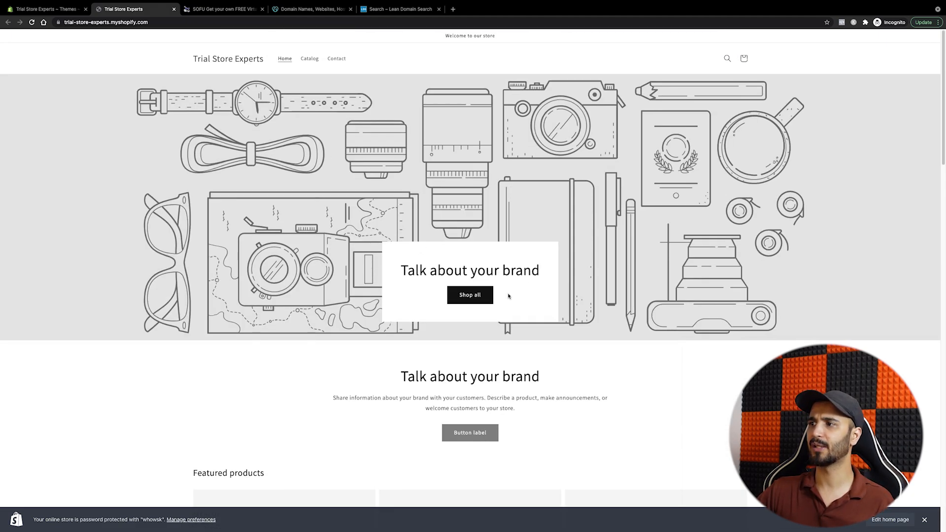
scroll(463, 313, "down", 6)
scroll(408, 252, "down", 6)
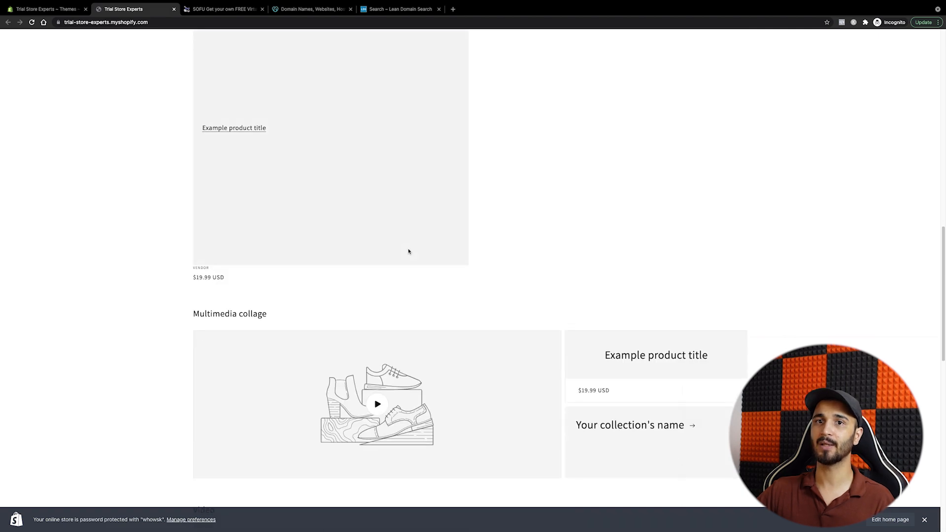
scroll(408, 252, "up", 12)
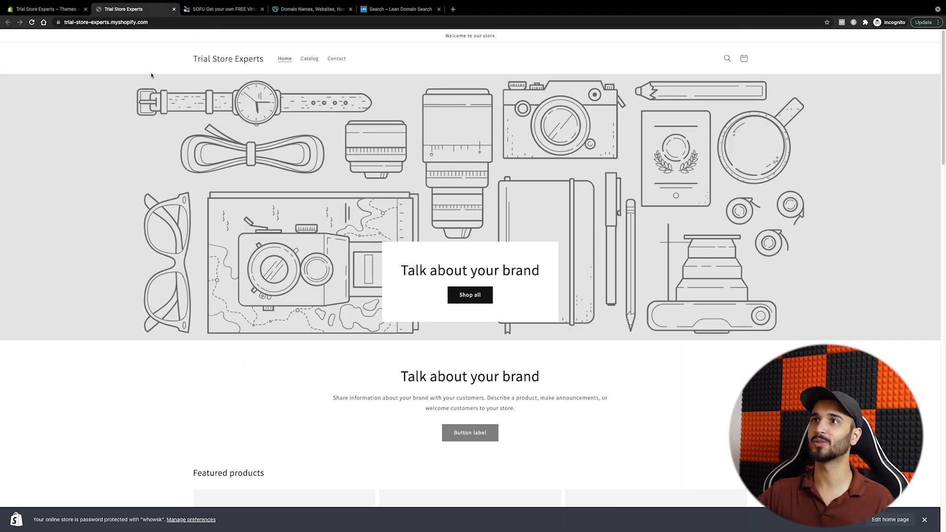
left_click(47, 9)
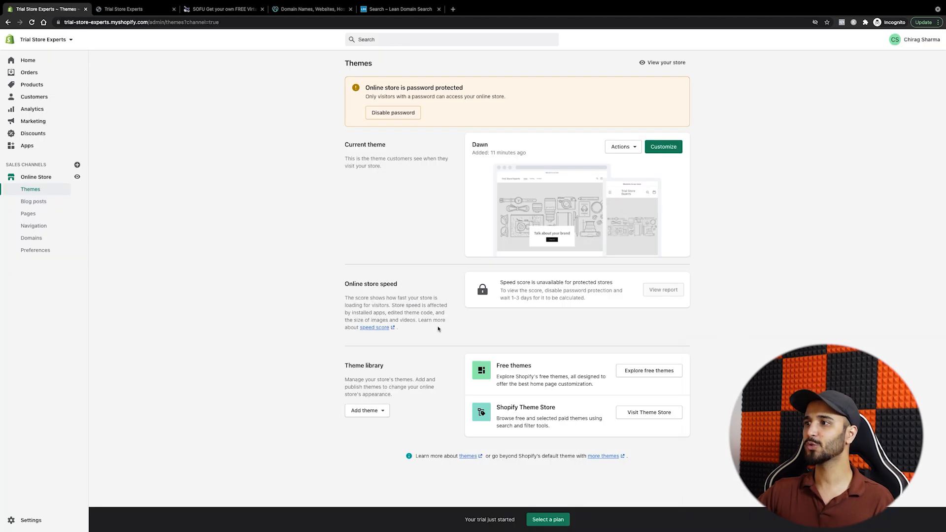
Step: Choose the Basic Shopify plan with Monthly billing at $29.00 USD, without adding a credit card
left_click(559, 523)
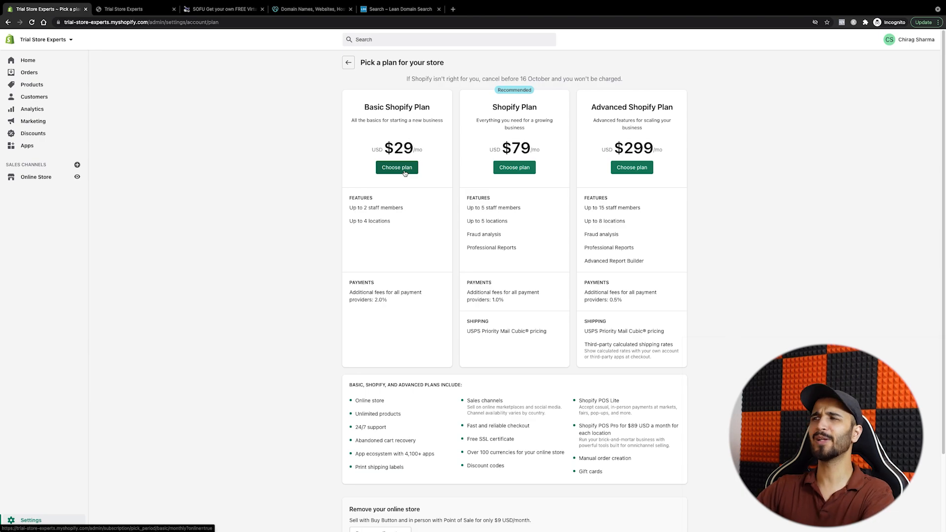
left_click(405, 169)
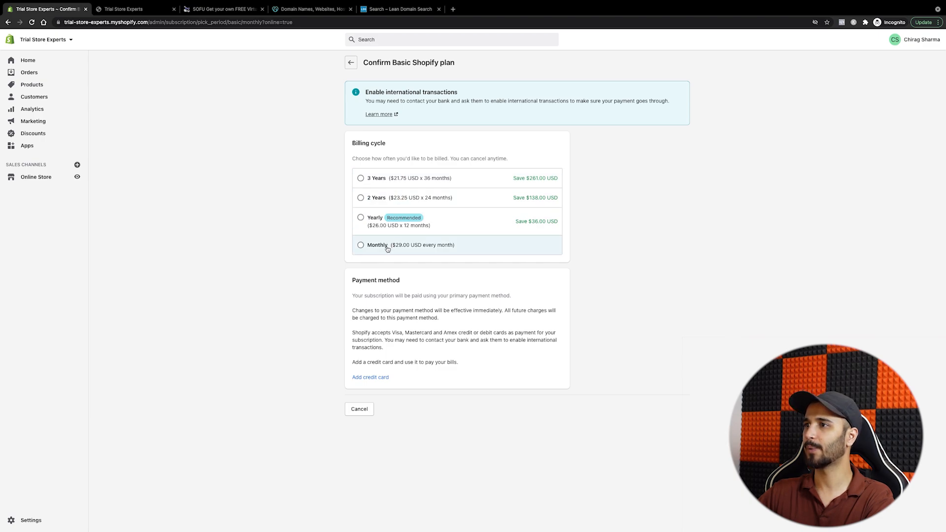
left_click(388, 249)
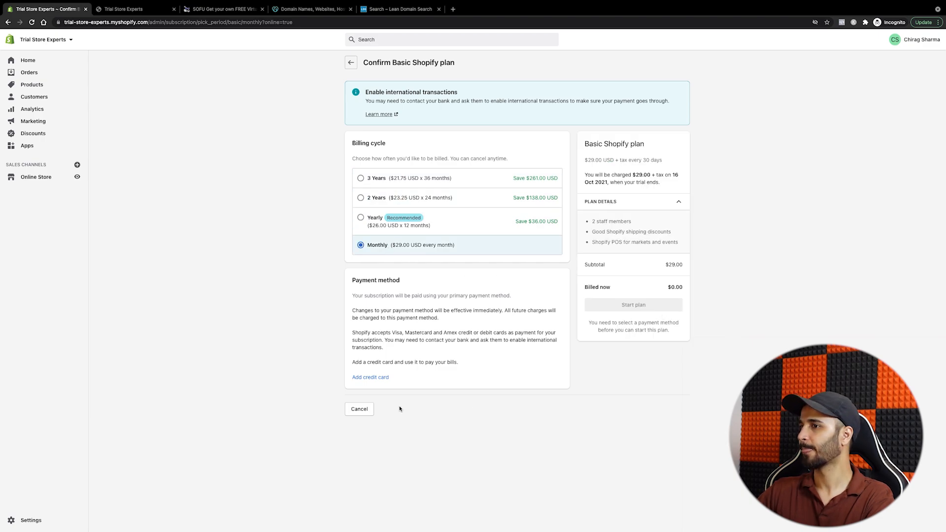
left_click(371, 377)
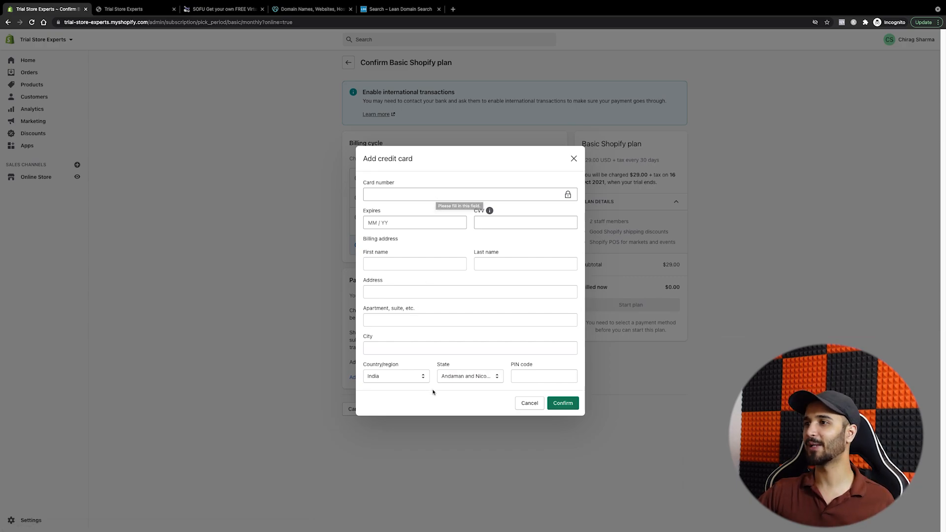
left_click(530, 403)
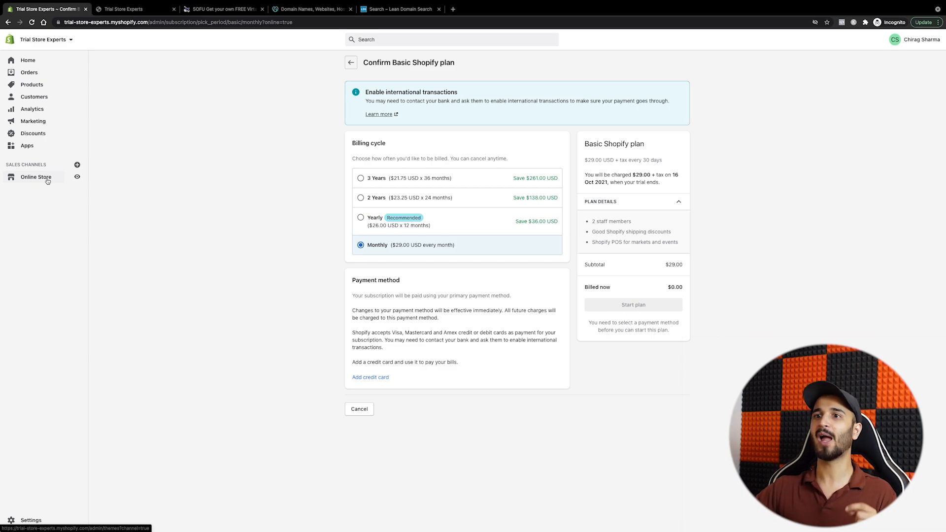
Step: Open the Dawn theme editor on the home page
left_click(48, 182)
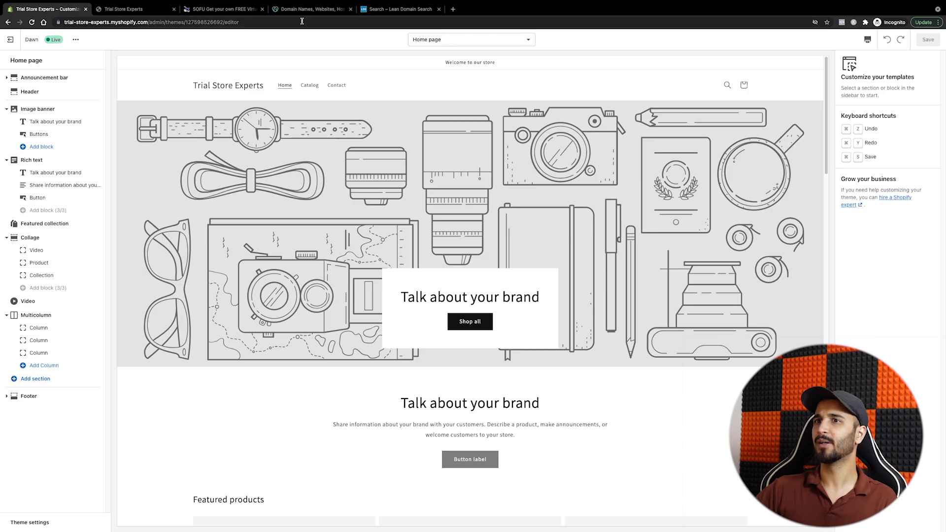
left_click(50, 172)
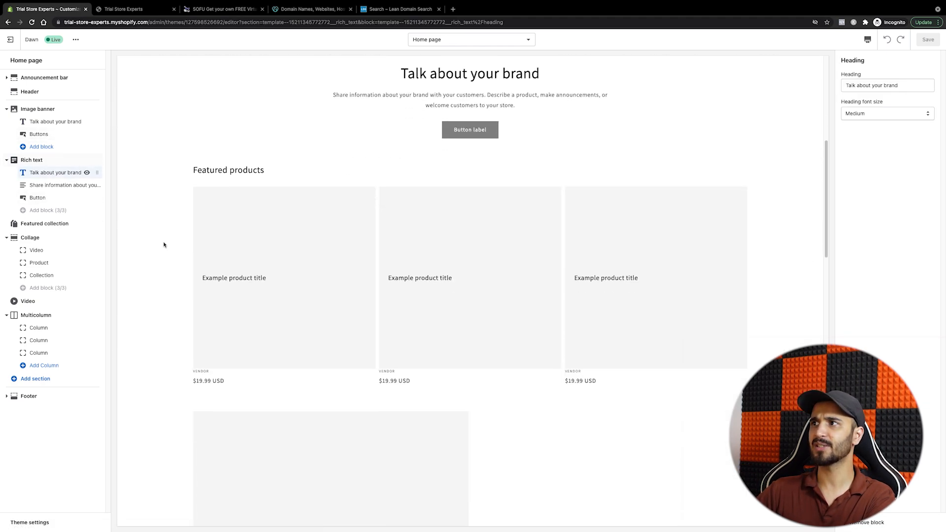
scroll(378, 251, "down", 5)
scroll(364, 254, "up", 12)
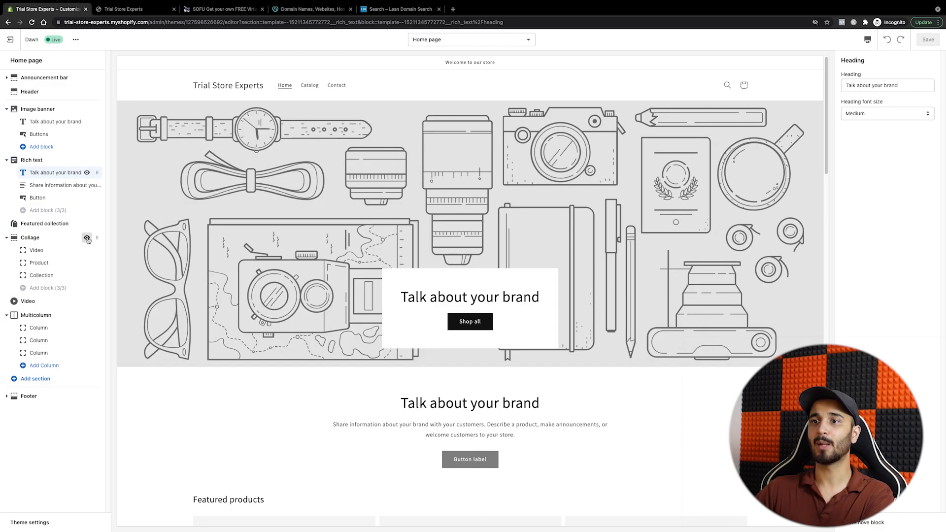
Step: Hide the Collage and Multicolumn sections while keeping Featured collection visible
left_click(87, 238)
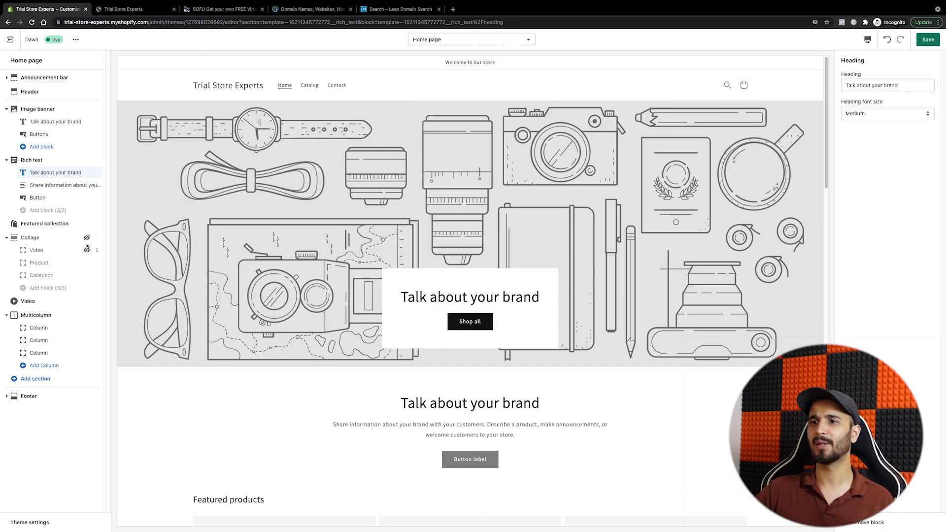
left_click(87, 224)
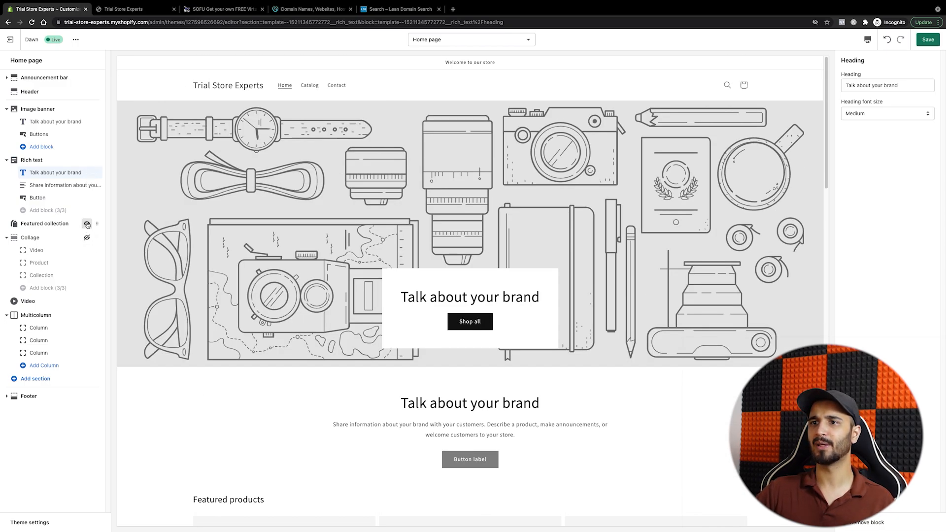
left_click(87, 315)
scroll(424, 340, "down", 5)
scroll(428, 346, "down", 2)
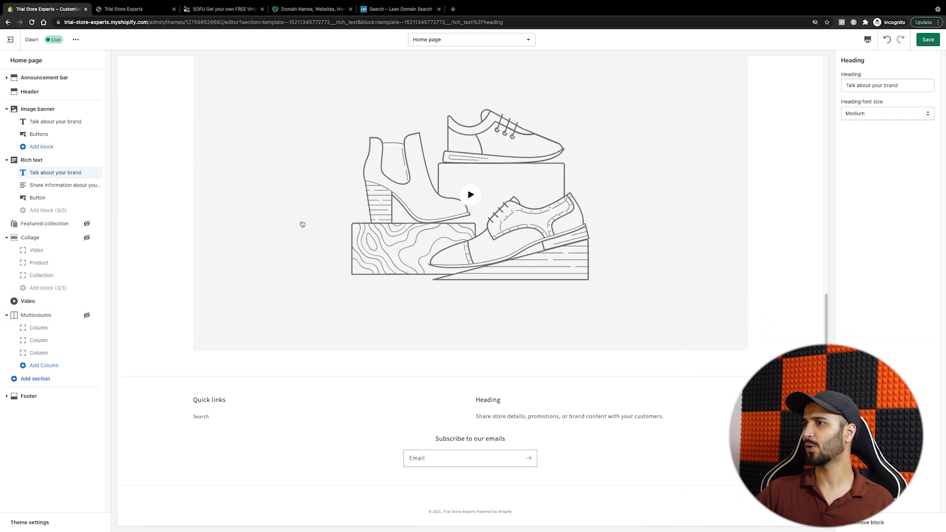
left_click(87, 224)
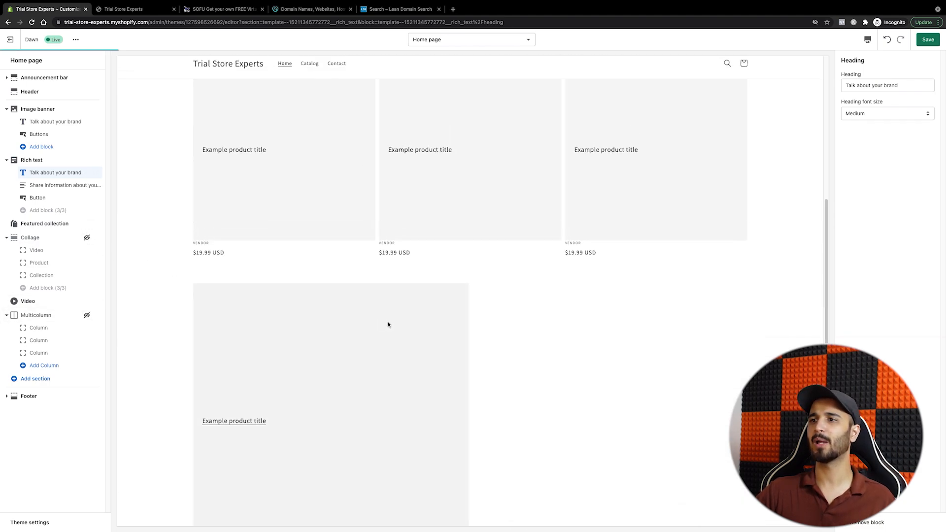
Step: Set the Featured collection section to the Home page collection and save
left_click(48, 229)
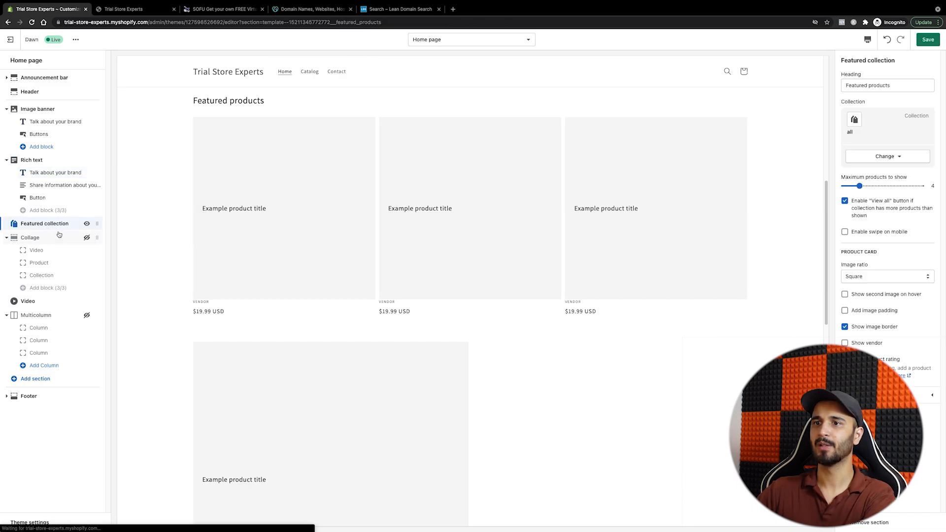
left_click(875, 156)
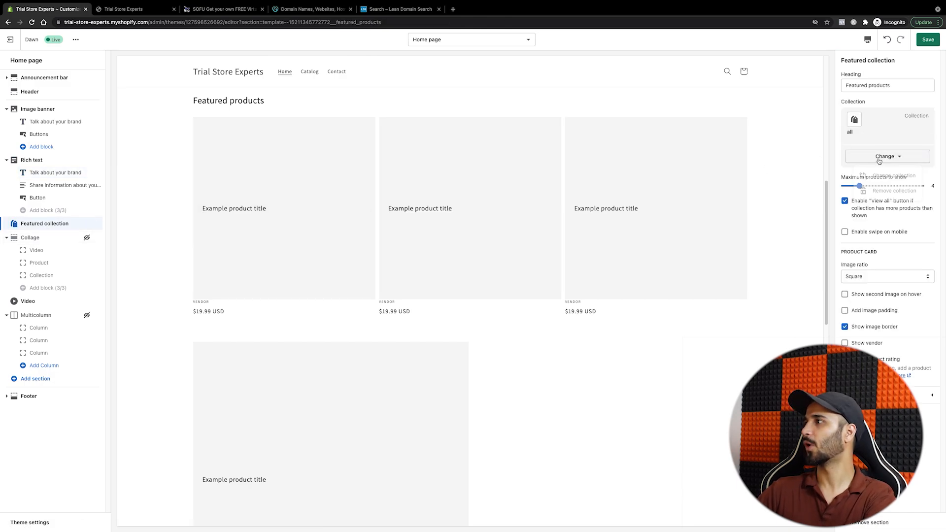
left_click(885, 176)
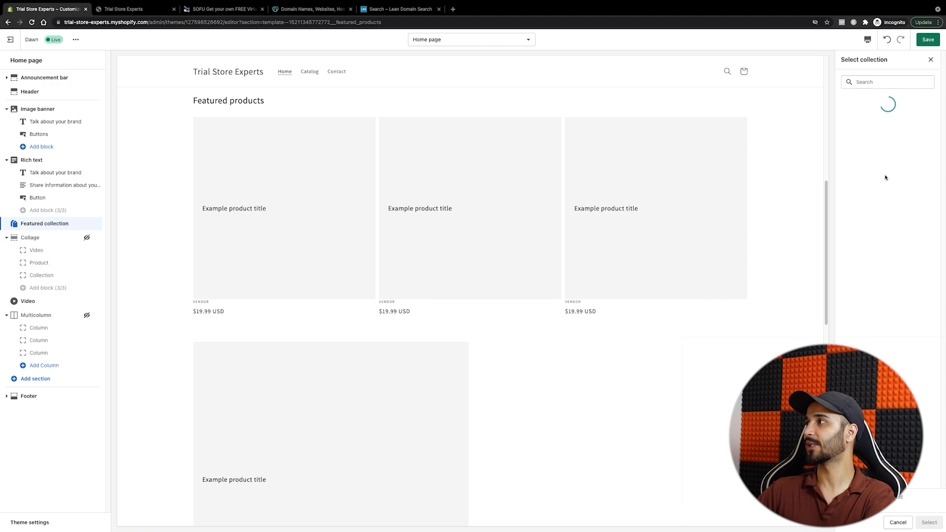
left_click(883, 124)
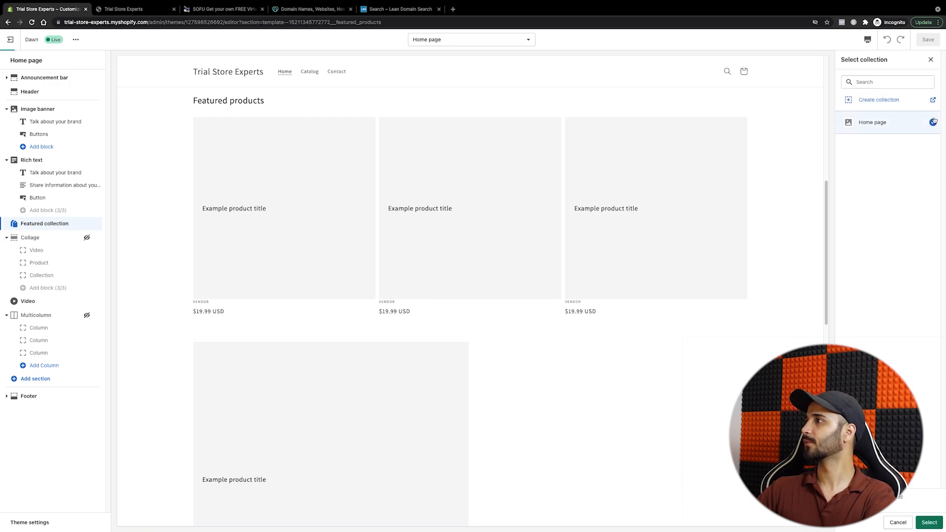
left_click(930, 523)
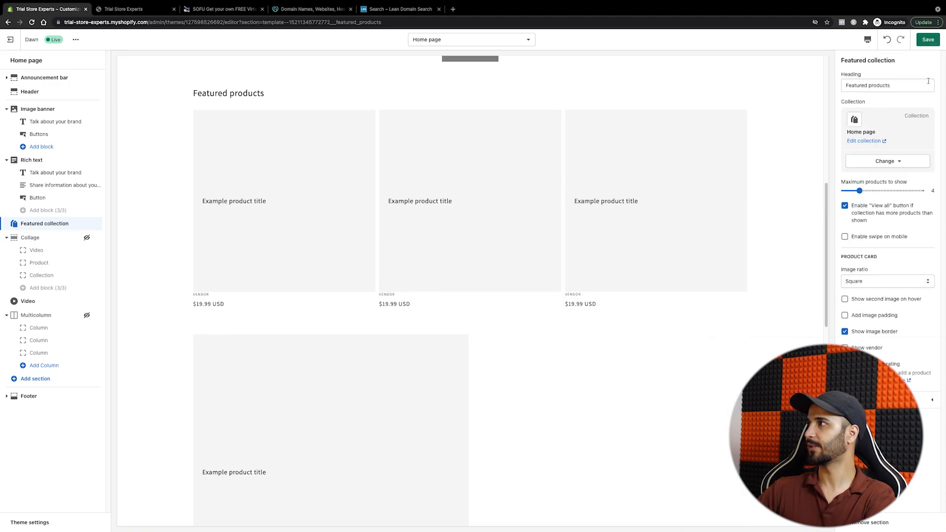
left_click(929, 39)
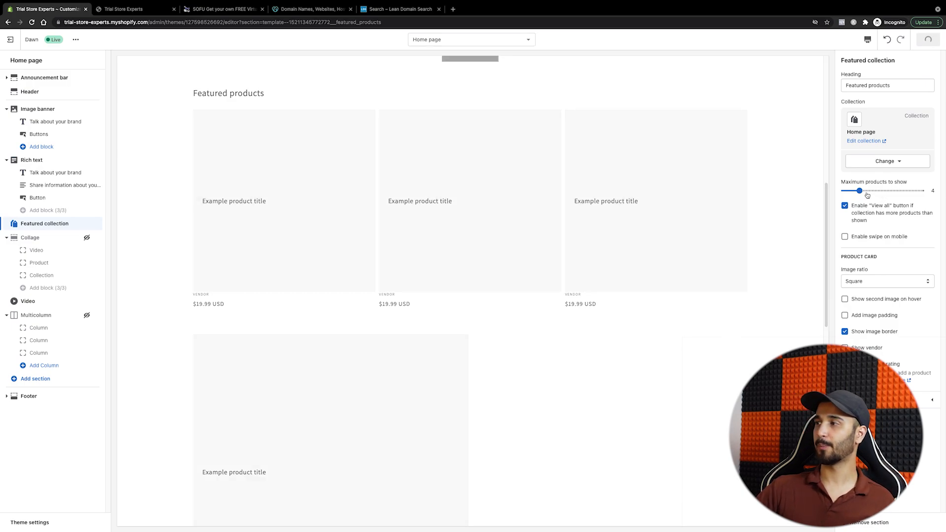
Step: Raise the featured collection's maximum products to 8 and hide the Video section
left_click_drag(863, 194, 890, 191)
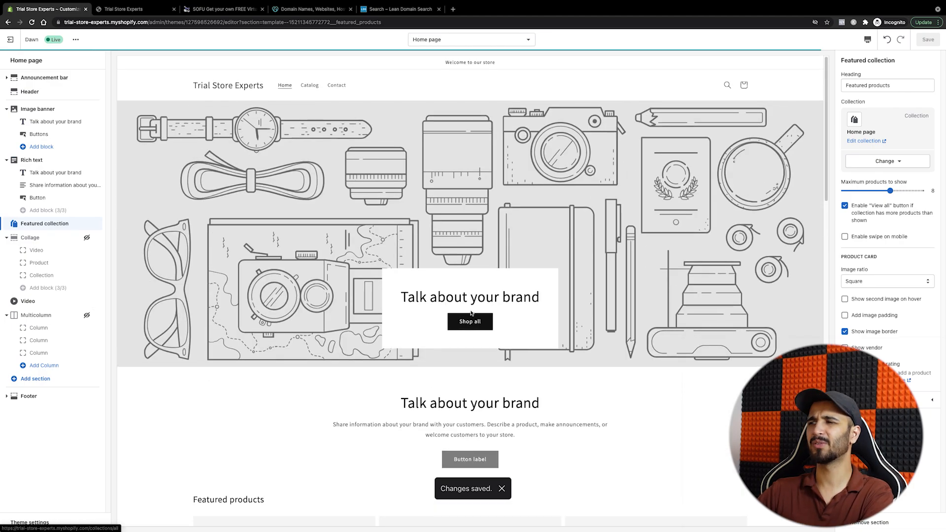
scroll(285, 369, "down", 15)
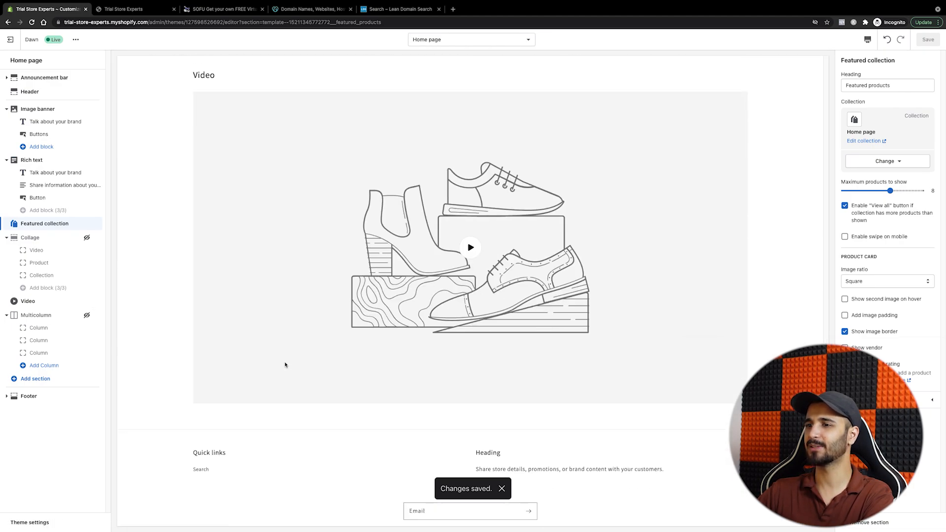
left_click(87, 301)
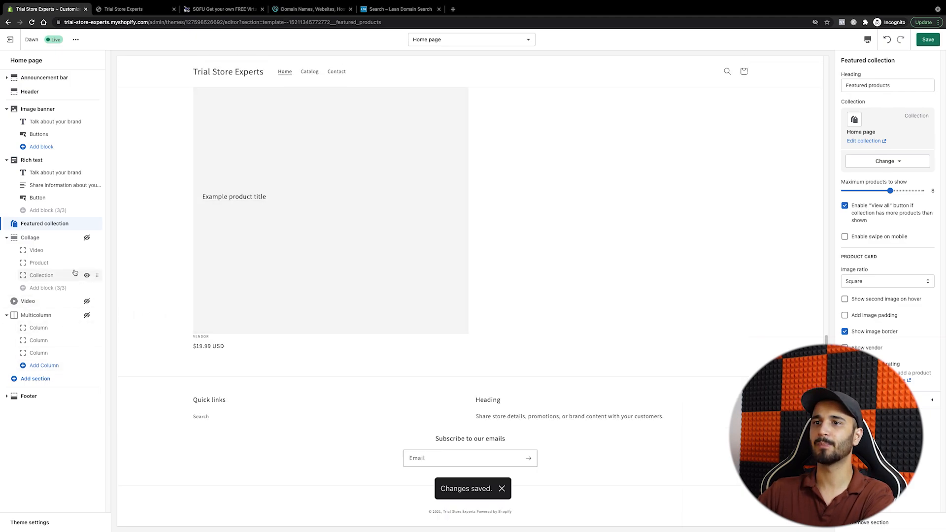
scroll(306, 284, "up", 5)
scroll(320, 287, "up", 4)
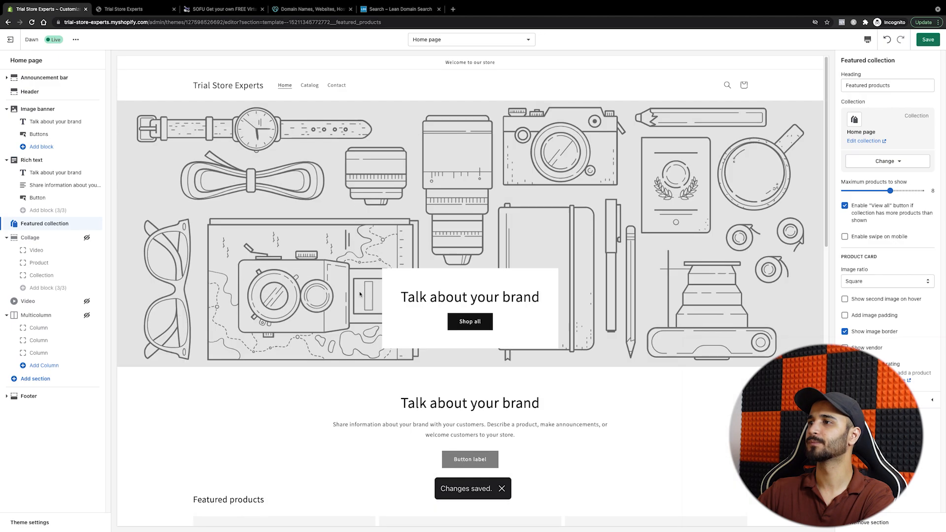
scroll(149, 192, "down", 5)
scroll(363, 153, "up", 5)
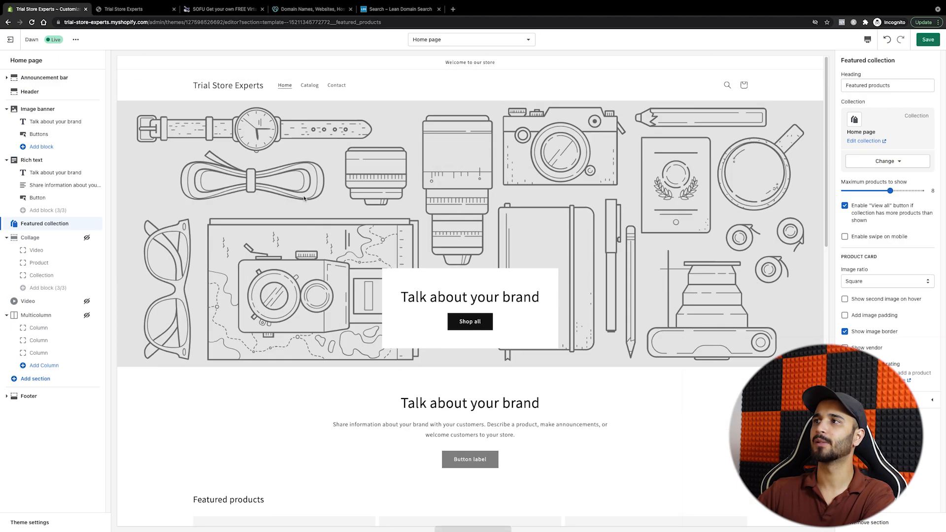
Step: Give the Image banner a desert canyon photo from Free images > Staff Favorites
left_click(55, 122)
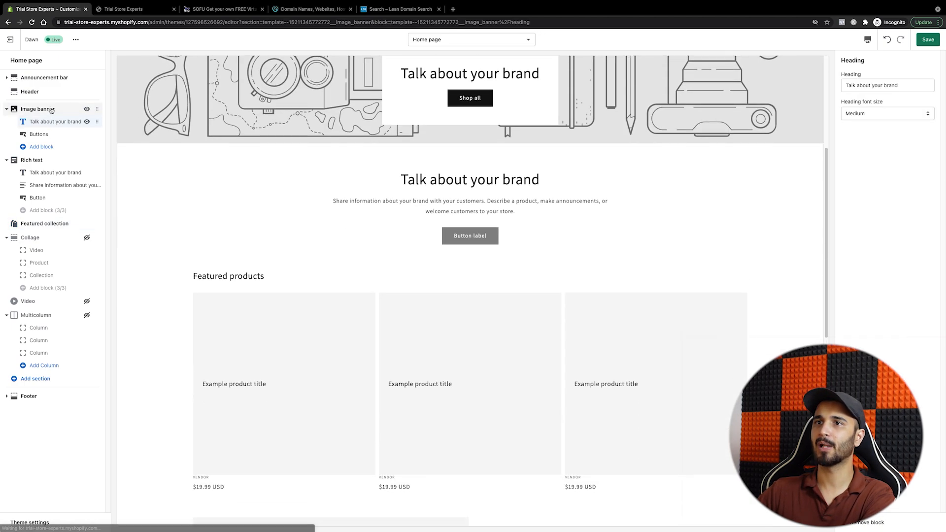
left_click(37, 109)
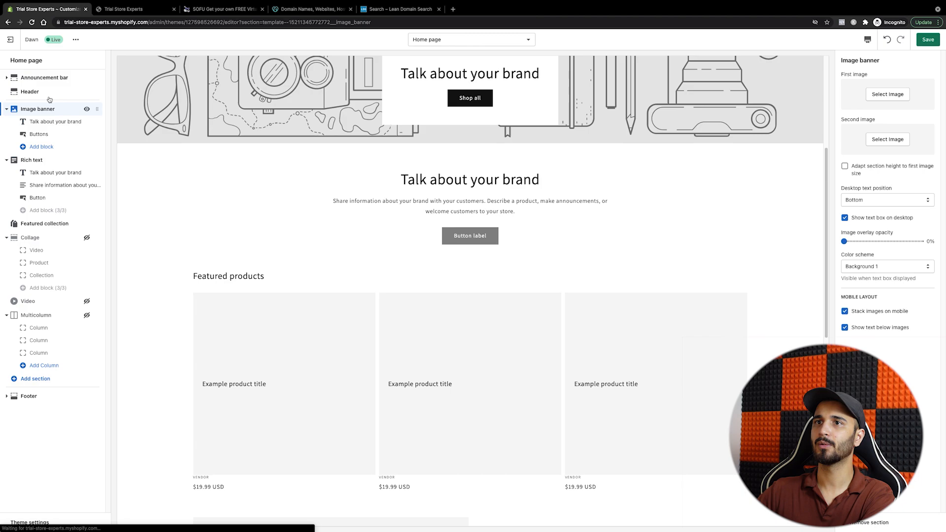
left_click(894, 95)
left_click(907, 87)
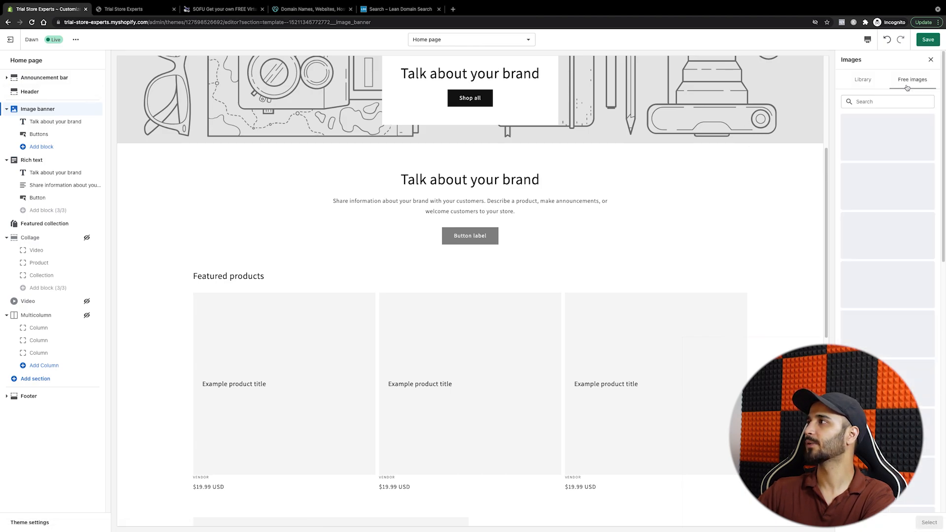
left_click(903, 143)
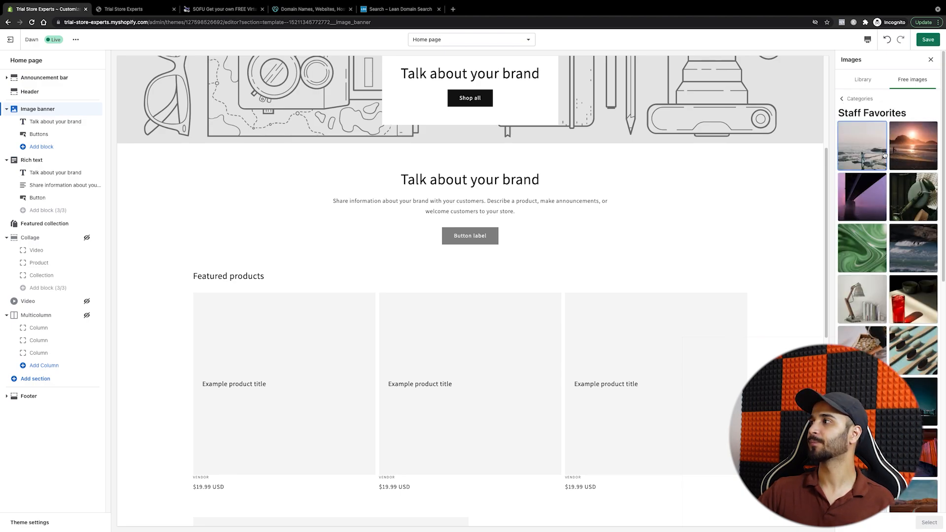
left_click(862, 146)
left_click(934, 525)
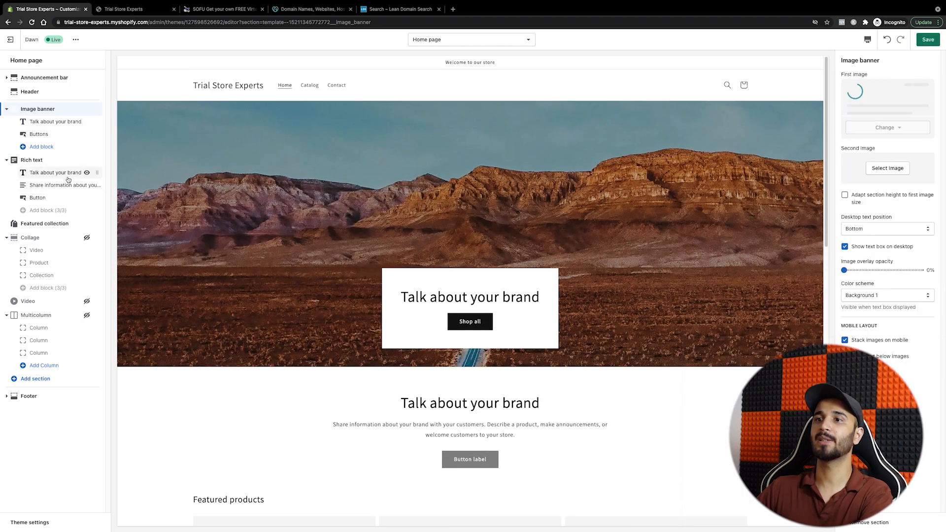
left_click(69, 173)
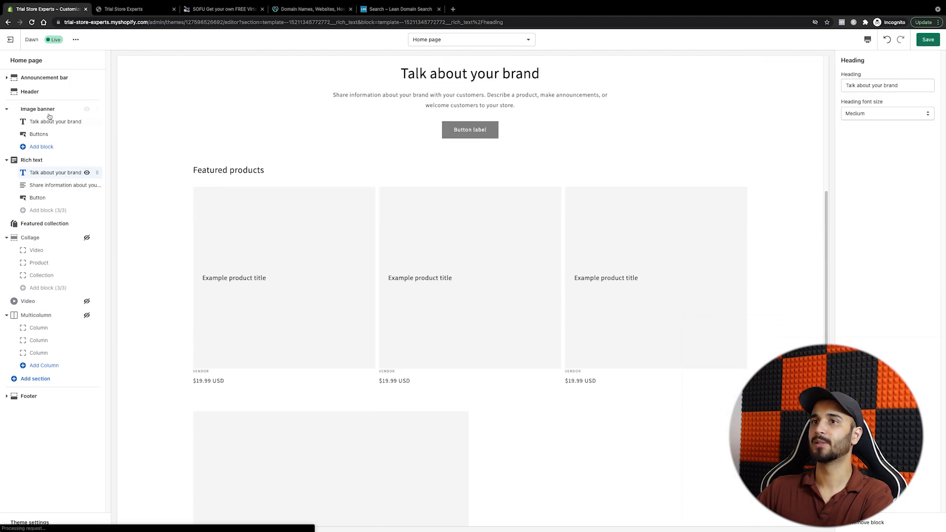
left_click(49, 118)
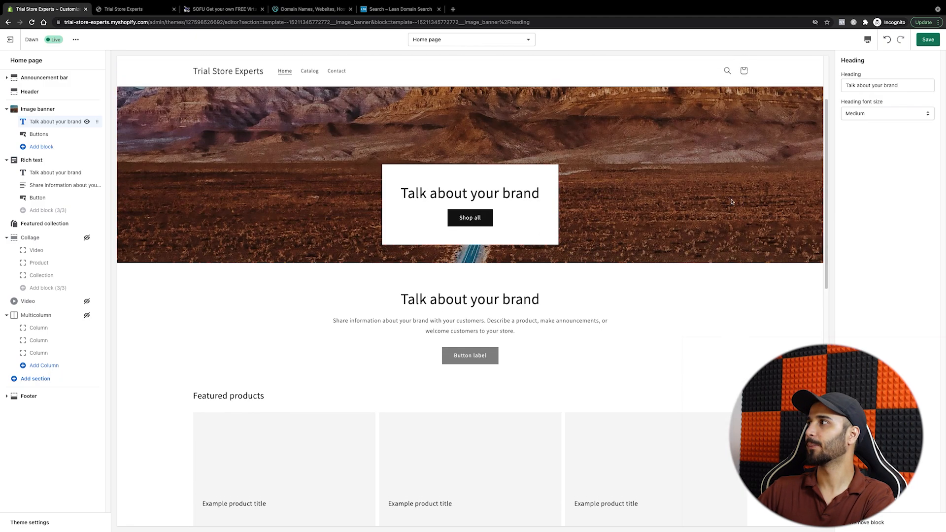
Step: Replace the image banner heading text with 'Free Shipping this Festive Season'
triple_click(862, 86)
type("Free")
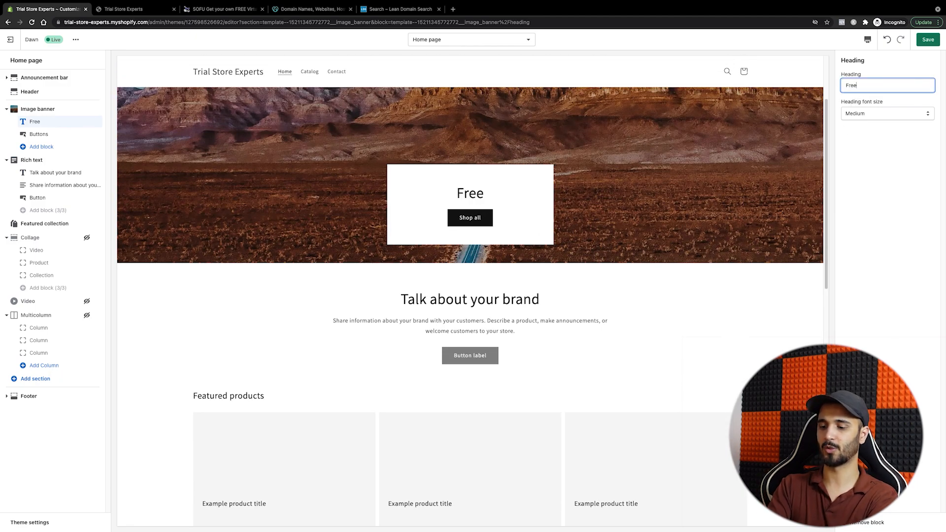
type(" Shipping")
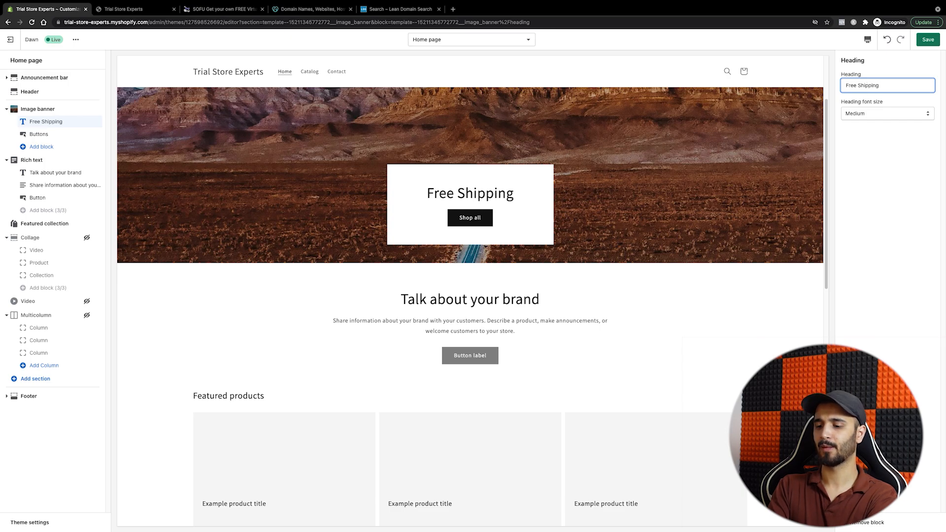
type(" for")
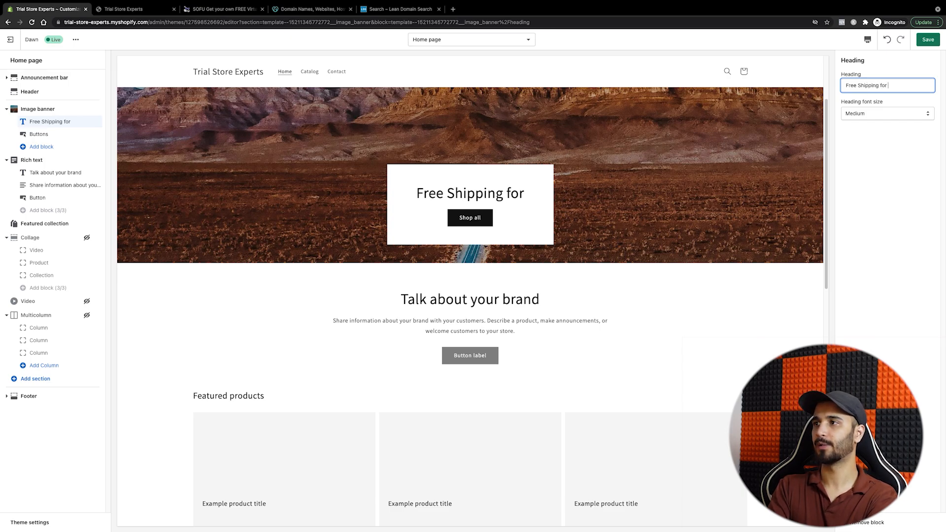
key("BackSpace")
key("BackSpace")
key("BackSpace")
key("BackSpace")
type("this Fes")
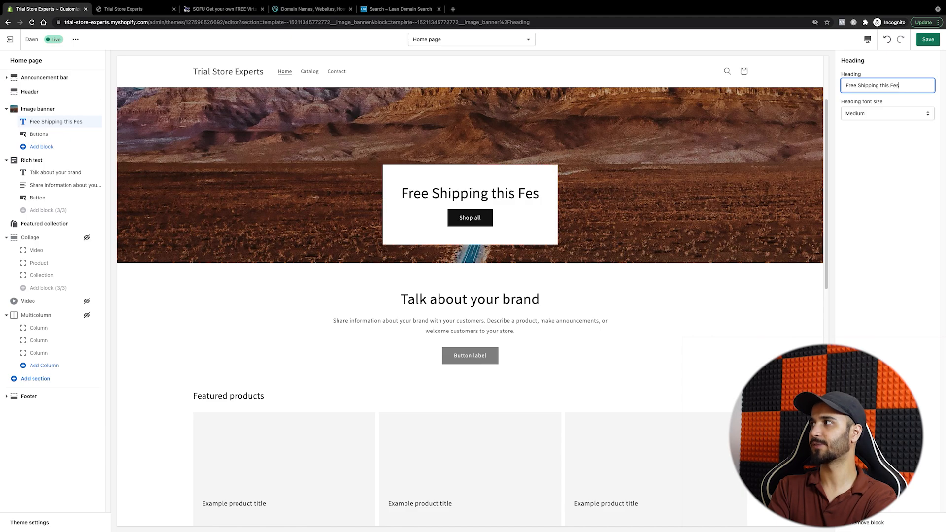
type("tive Se")
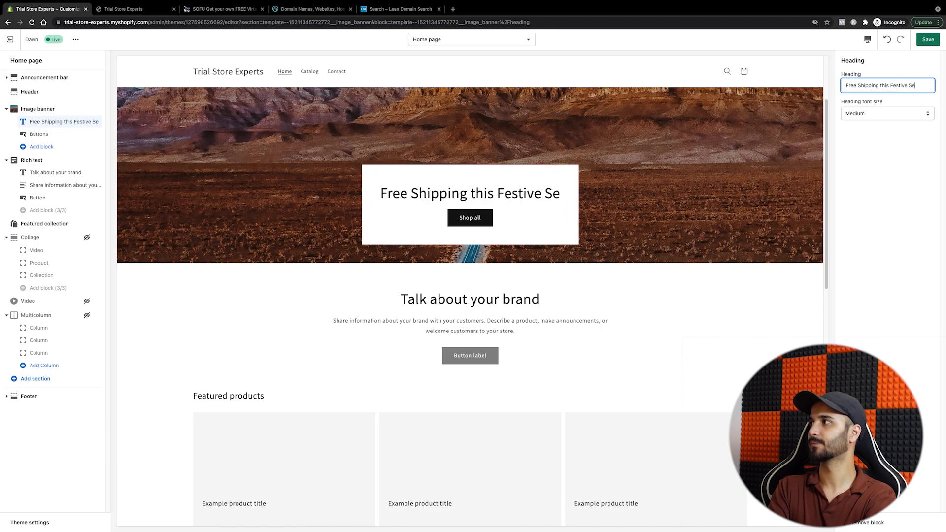
type("ason")
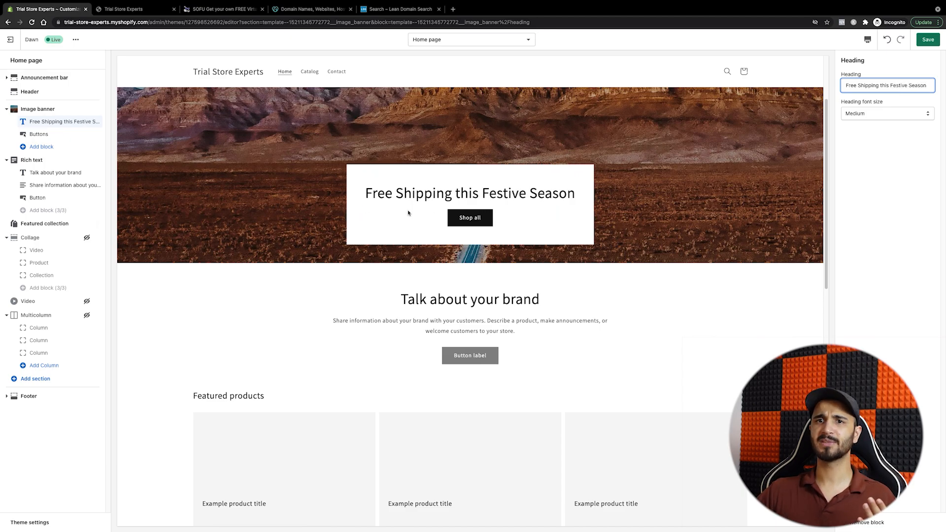
left_click(385, 195)
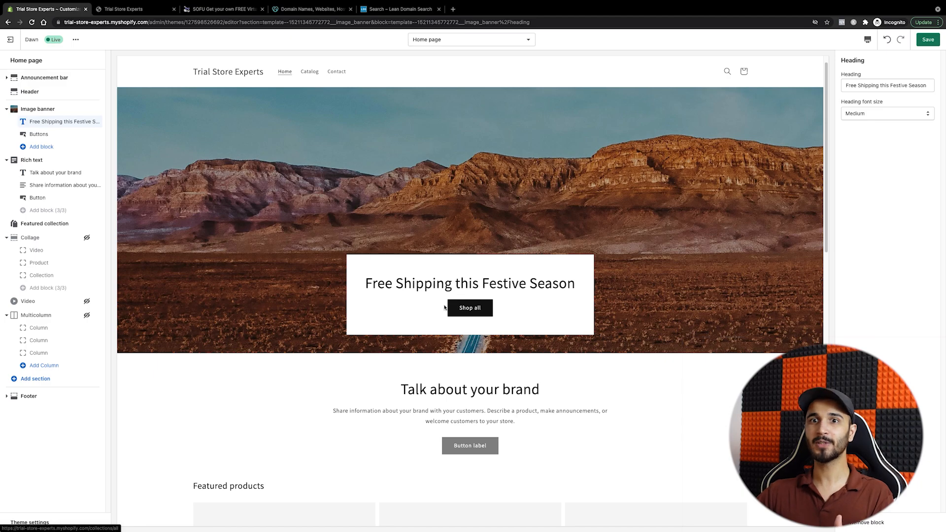
Step: Scroll through the home page preview to check the new banner heading
triple_click(426, 287)
scroll(424, 285, "down", 10)
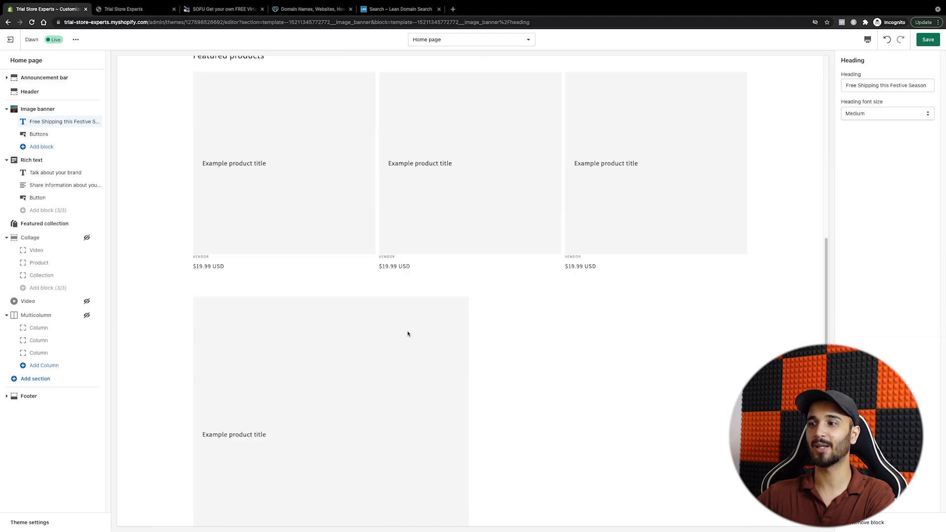
scroll(442, 312, "down", 4)
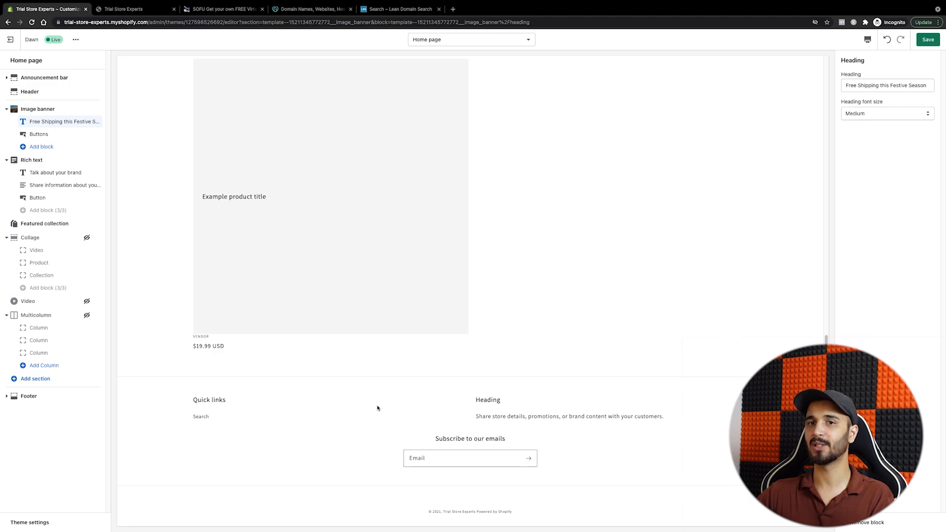
scroll(374, 407, "up", 2)
scroll(374, 407, "up", 5)
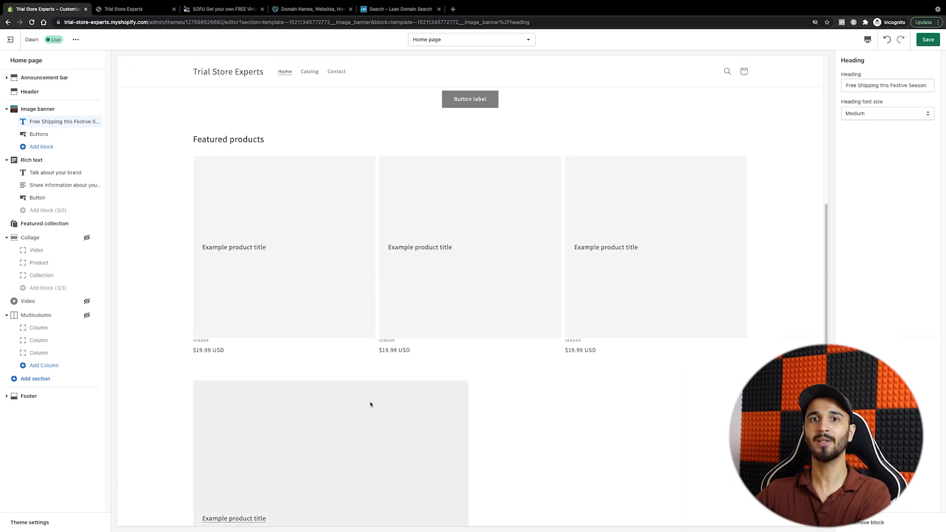
scroll(371, 404, "down", 7)
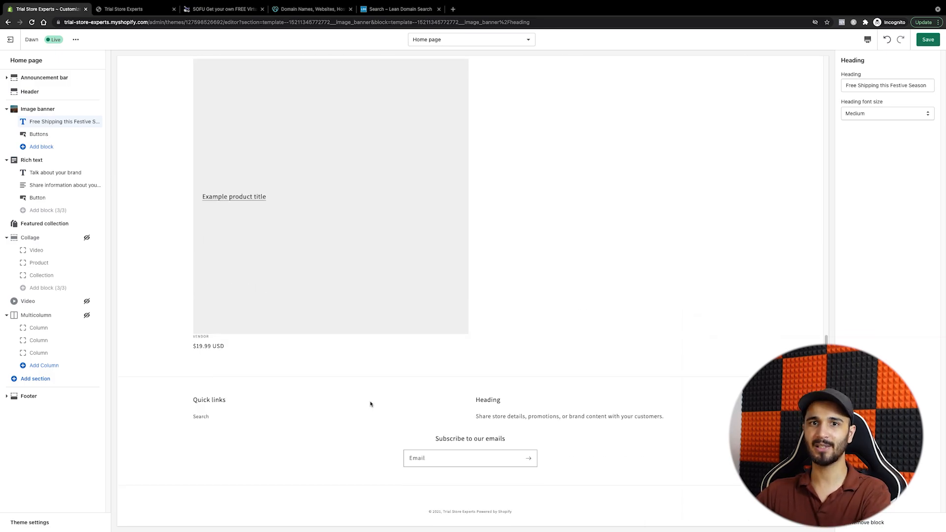
Step: In a new tab, search Google for 'myipsms' and open MyIP.ms's Shopify Inc listing
scroll(372, 400, "up", 14)
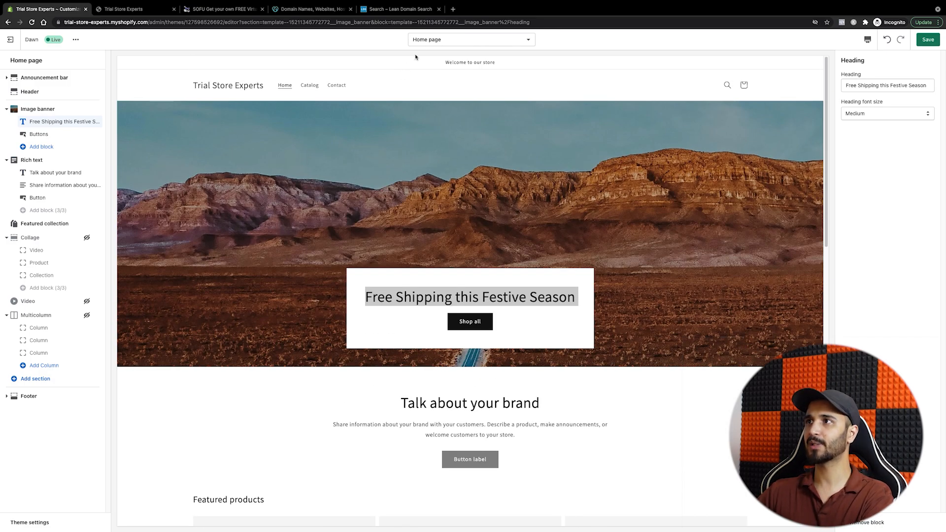
left_click(453, 10)
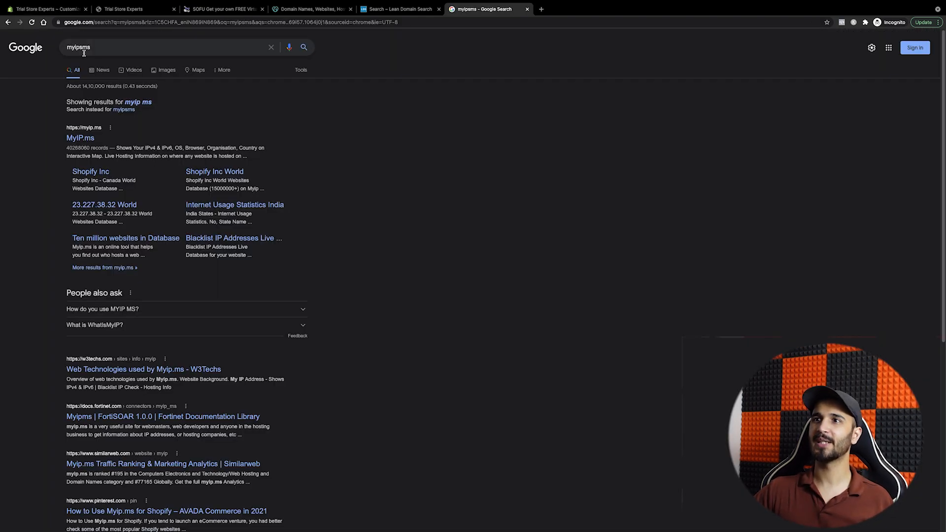
left_click(93, 172)
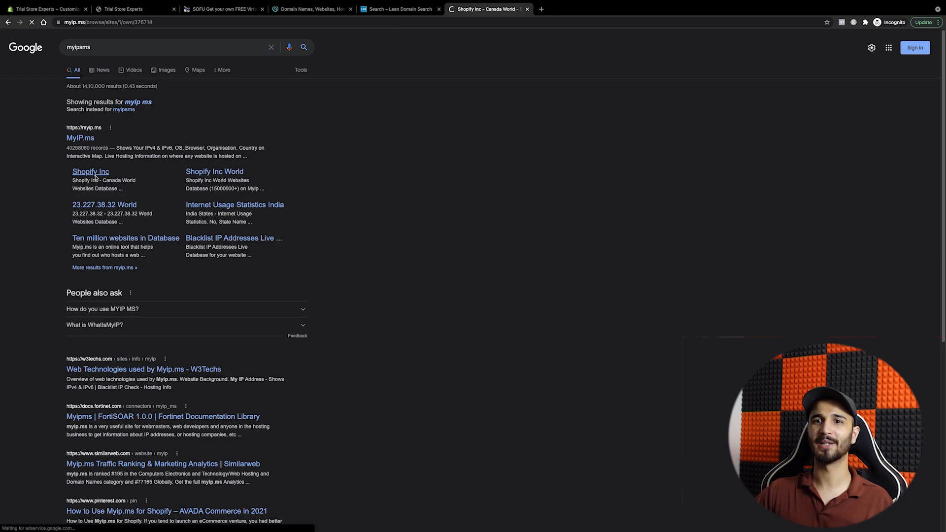
Step: Open ruggable.com's hosting details from the Shopify-hosted sites list and launch the site in a new tab
scroll(385, 321, "down", 5)
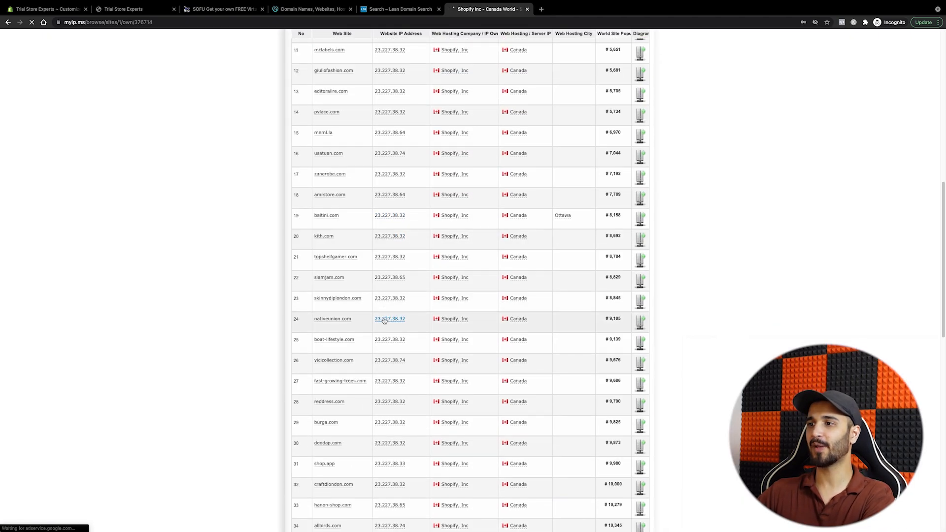
scroll(374, 338, "down", 8)
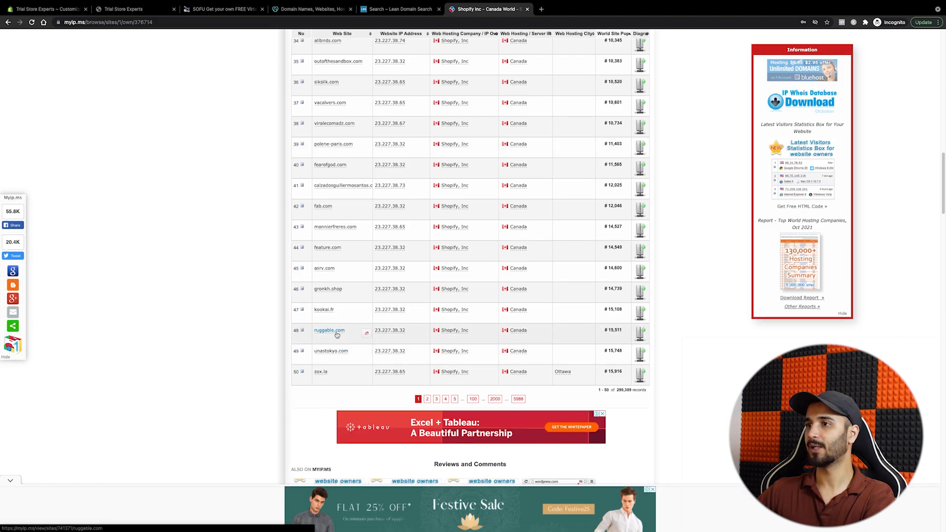
left_click(329, 331)
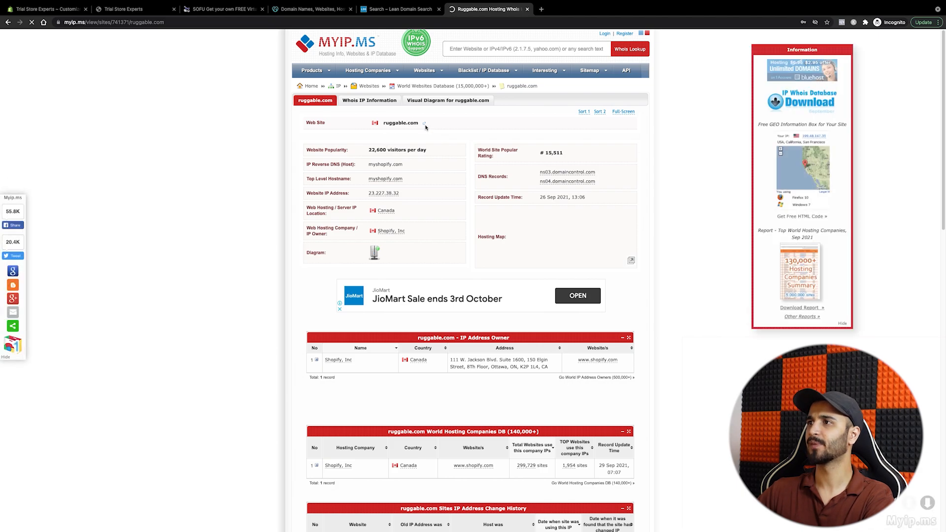
left_click(409, 124)
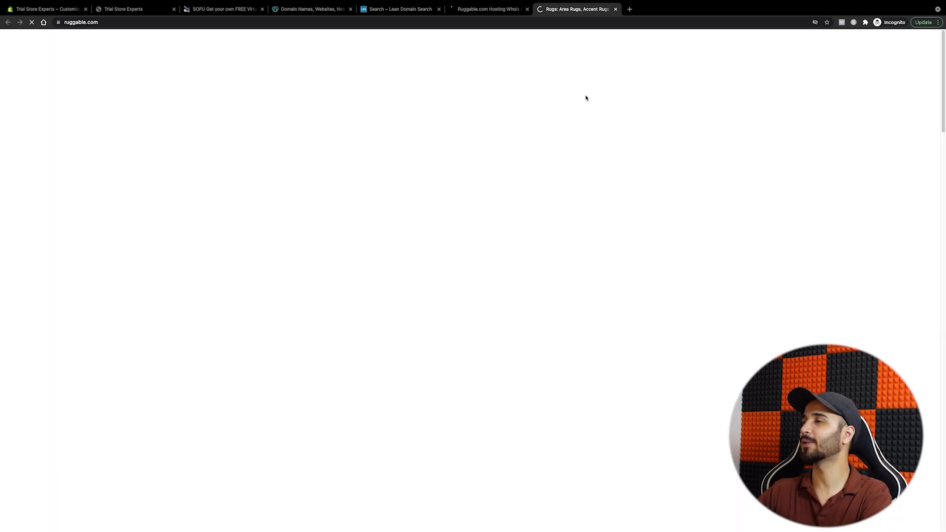
Step: Dismiss the Mystery Offer popup and scroll through Ruggable's homepage
scroll(442, 294, "down", 6)
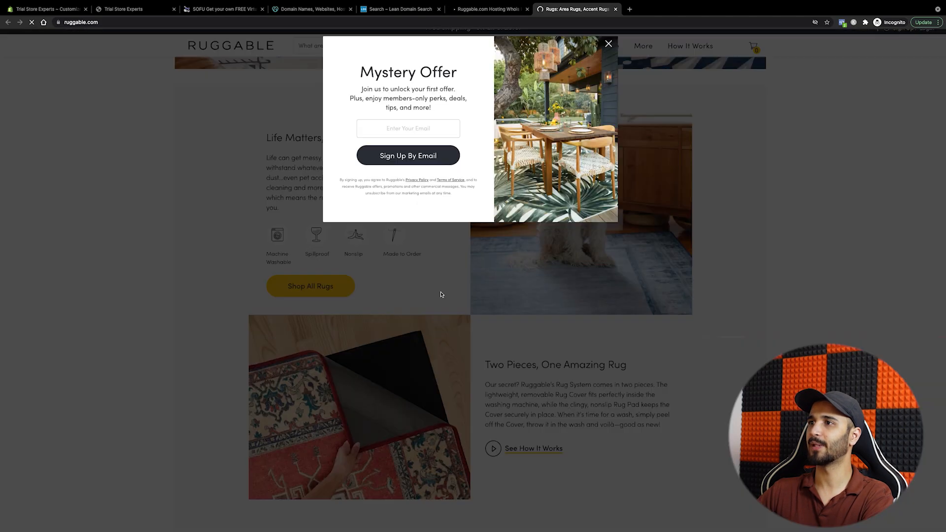
left_click(609, 44)
scroll(502, 295, "down", 10)
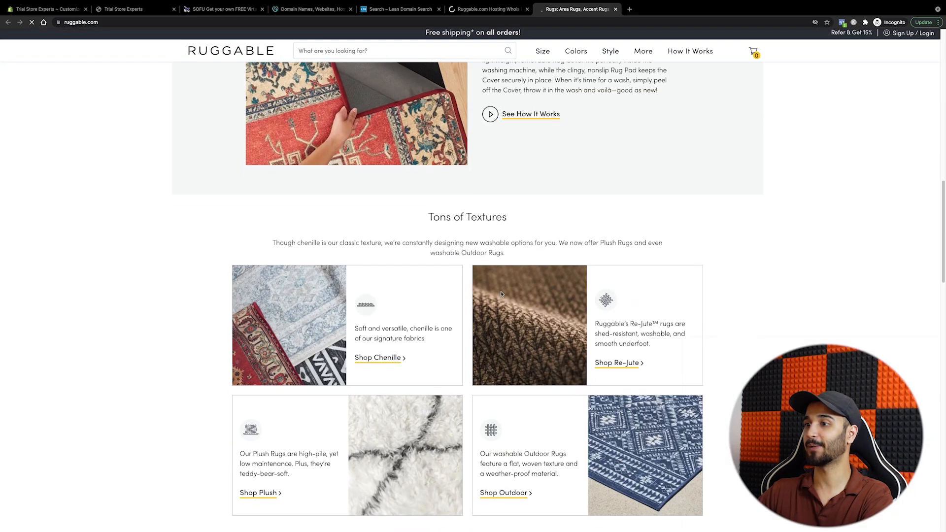
scroll(502, 295, "down", 10)
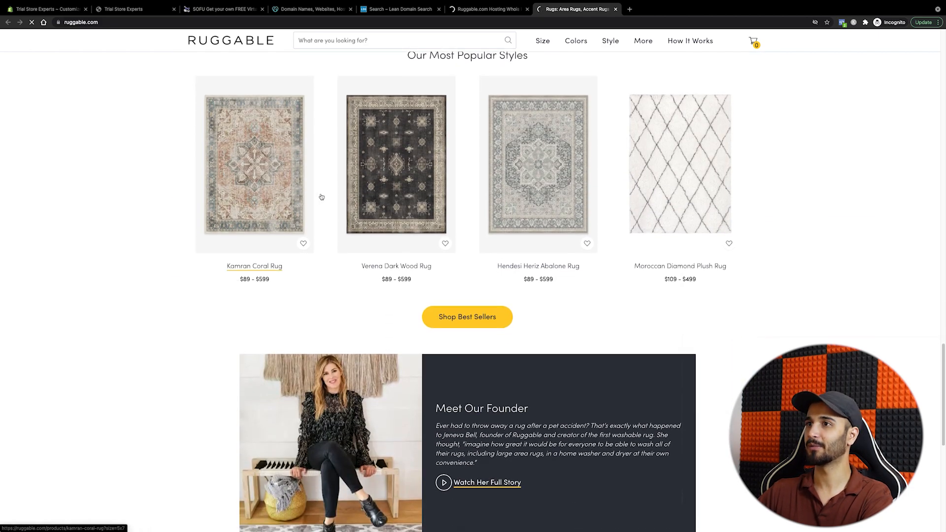
scroll(612, 222, "down", 8)
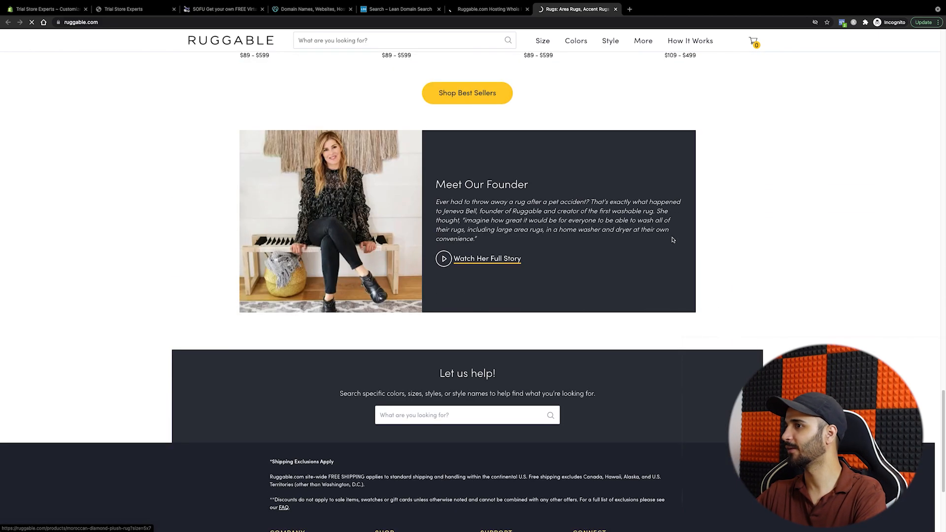
scroll(525, 309, "up", 8)
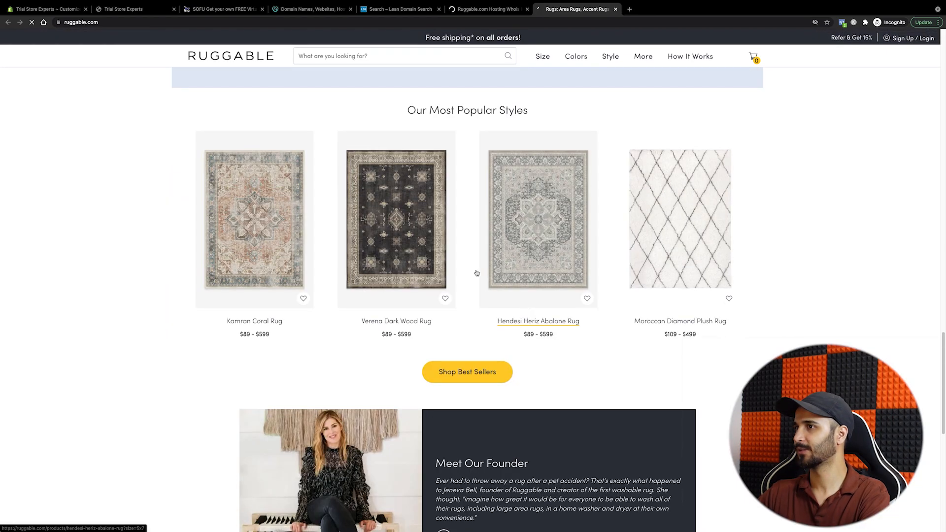
scroll(407, 272, "up", 12)
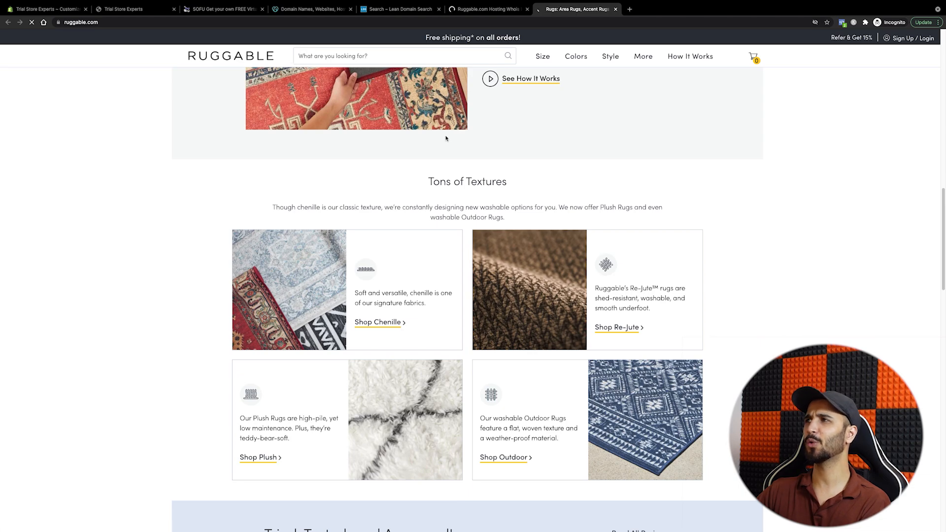
scroll(463, 171, "up", 6)
scroll(491, 196, "up", 3)
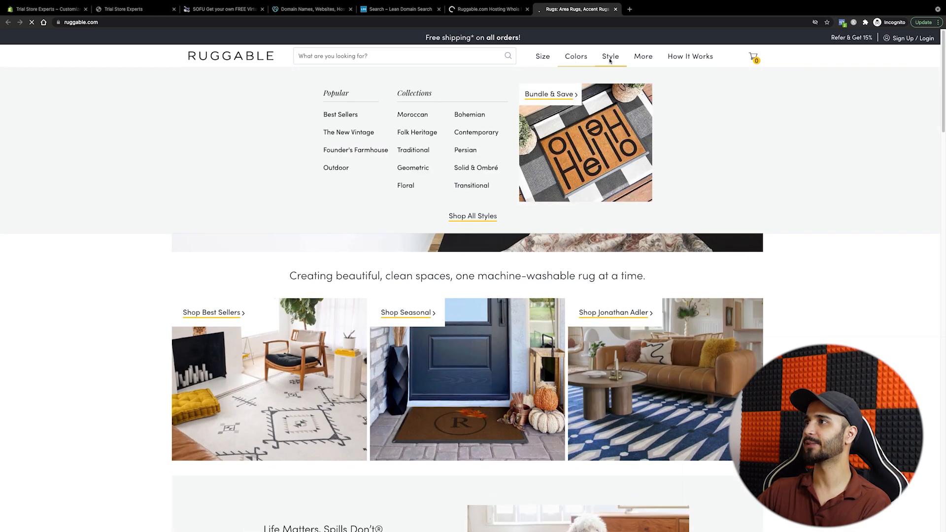
Step: View the Hendesi Heriz rug in Garnet at $199.00, then switch to the GoDaddy tab
mouse_move(644, 58)
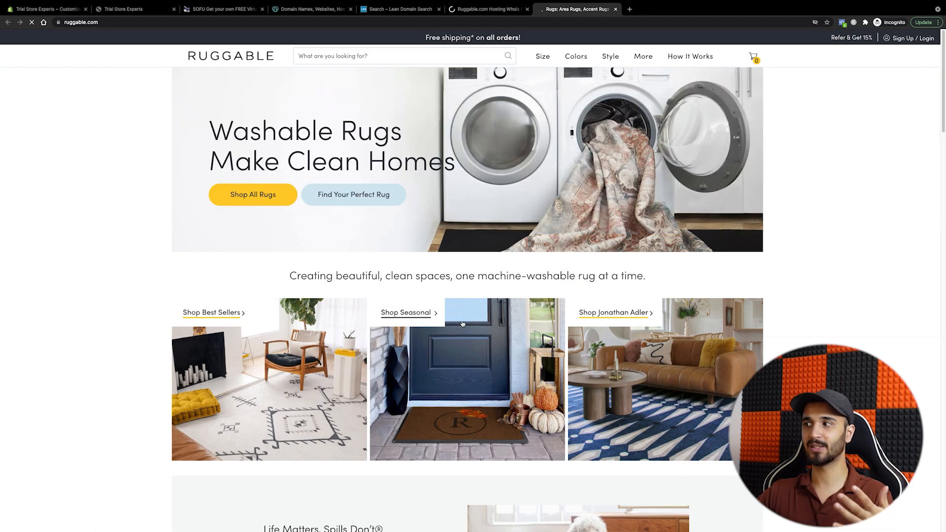
scroll(489, 353, "down", 10)
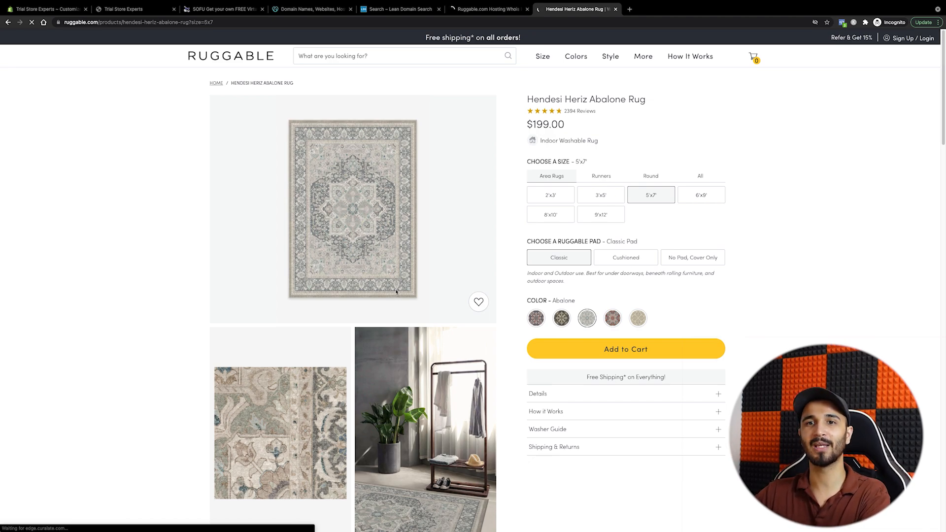
scroll(396, 291, "down", 5)
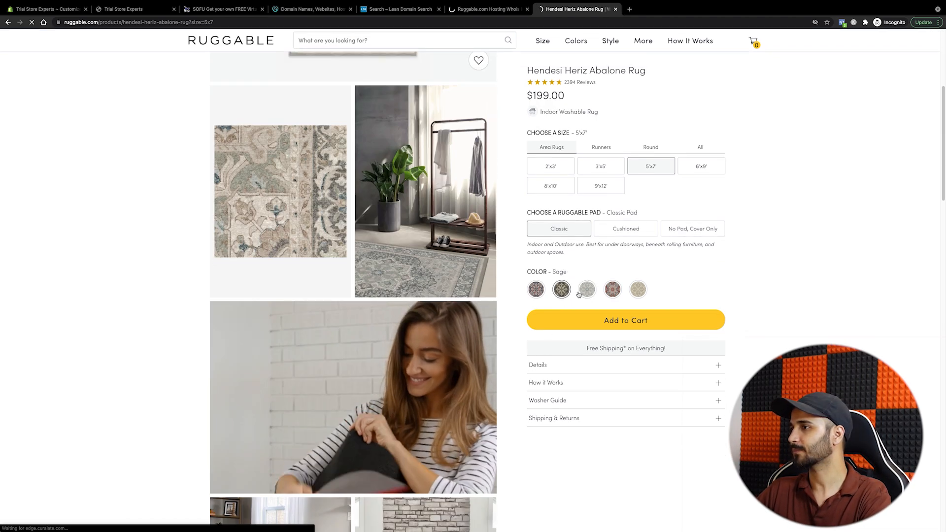
left_click(612, 290)
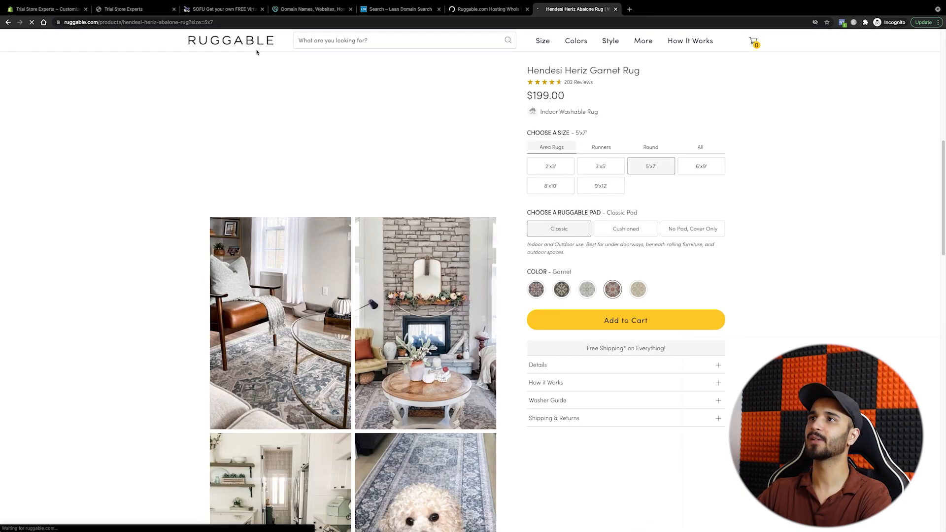
left_click(498, 14)
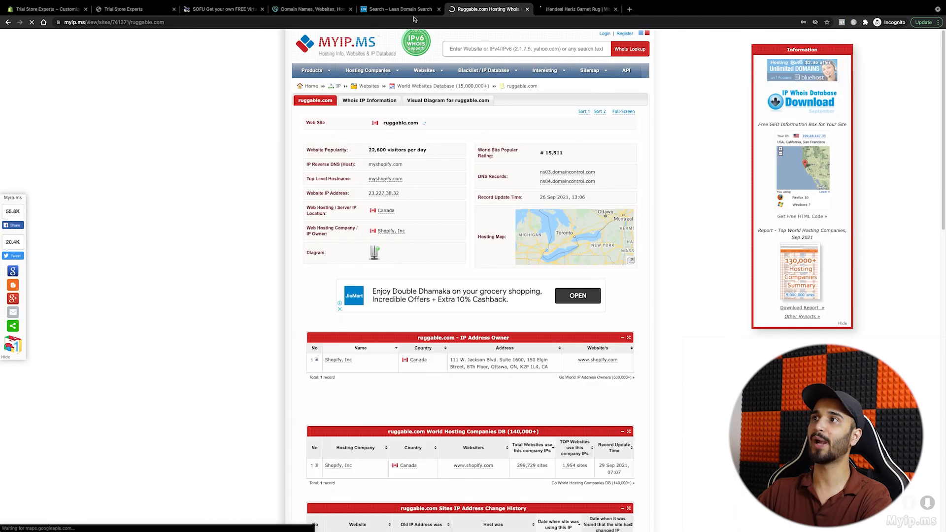
key("ctrl+shift+Tab")
key("ctrl+shift+Tab")
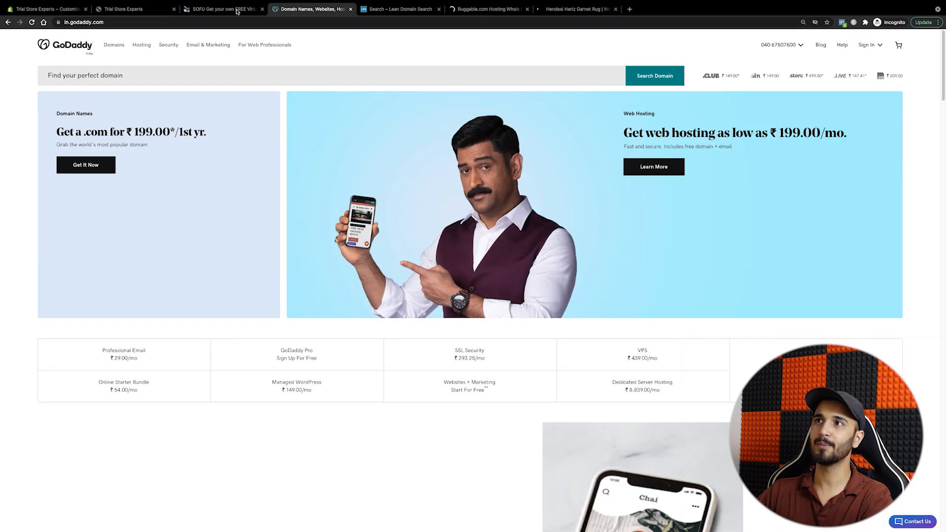
Step: Save the Free Shipping this Festive Season banner edits from the theme editor's Theme settings
left_click(144, 13)
key("ctrl+shift+Tab")
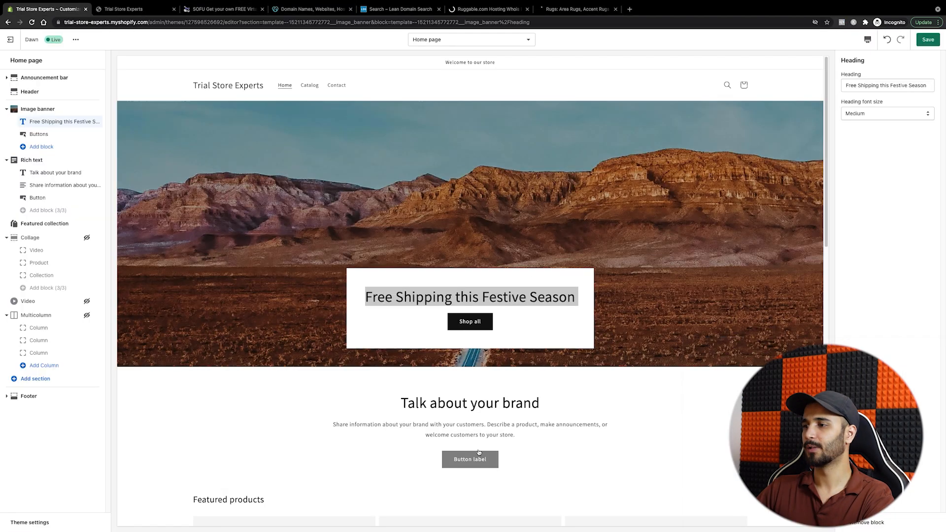
scroll(447, 348, "down", 5)
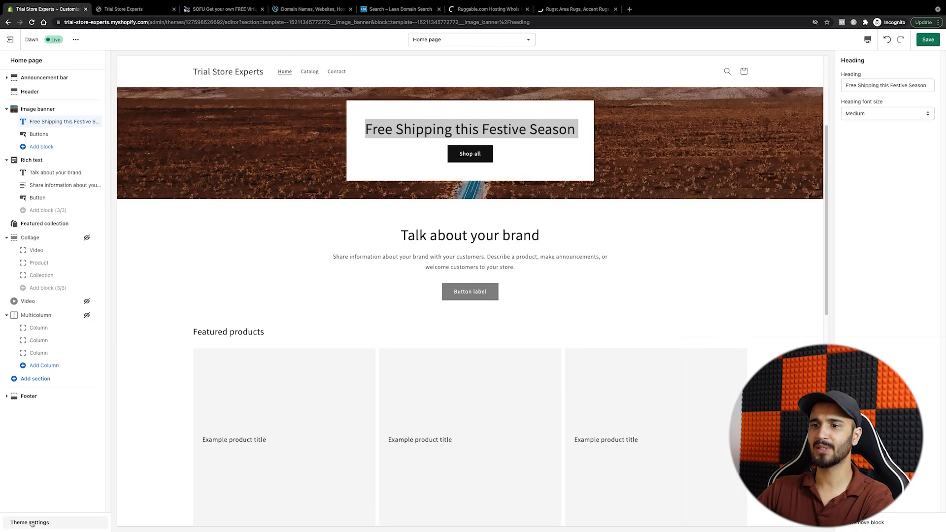
left_click(32, 524)
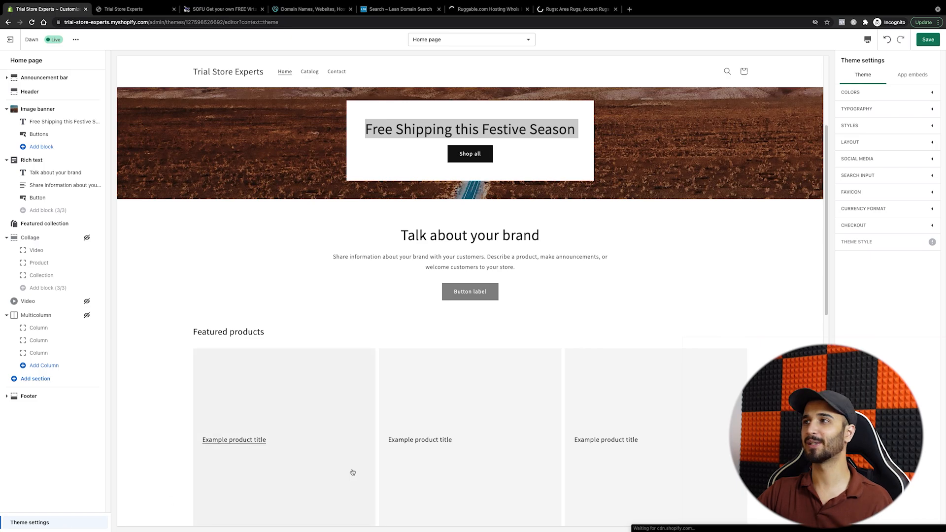
key("ctrl+s")
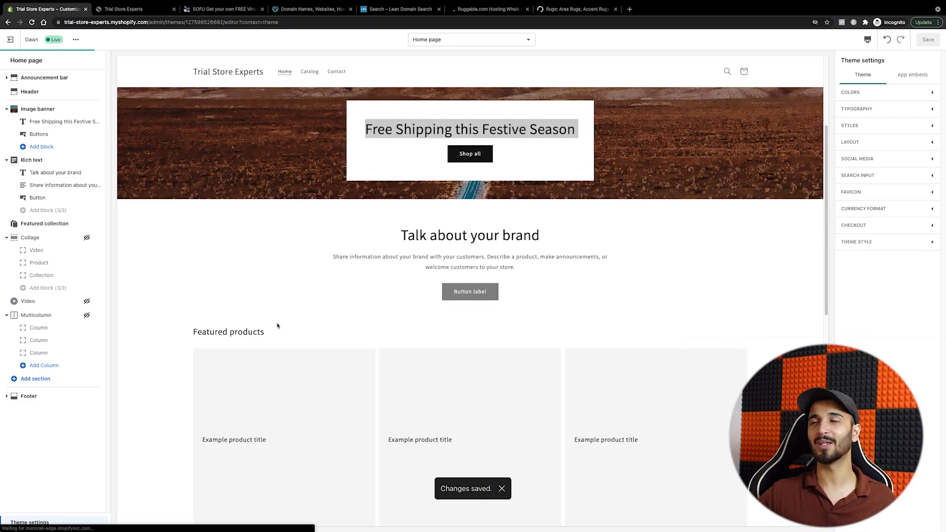
Step: Exit to the Themes list, then browse and close the free themes gallery
left_click(14, 44)
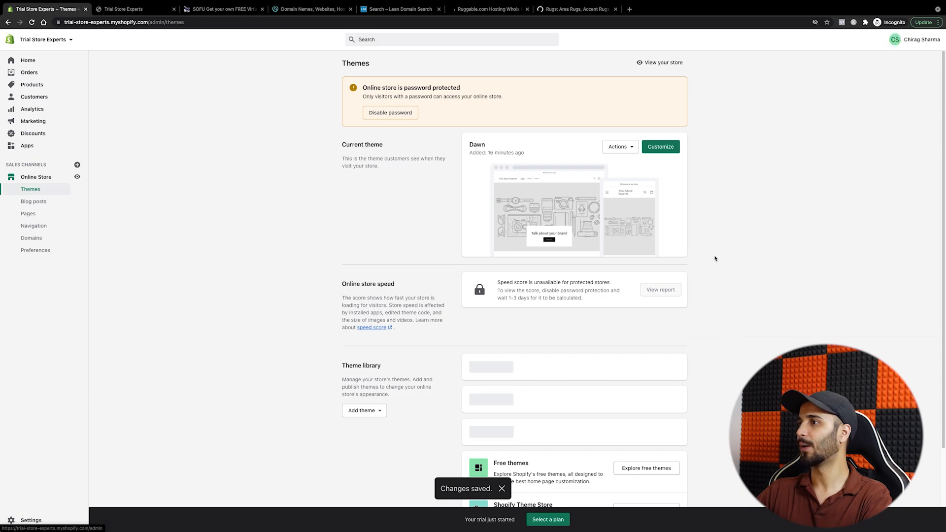
scroll(645, 474, "down", 2)
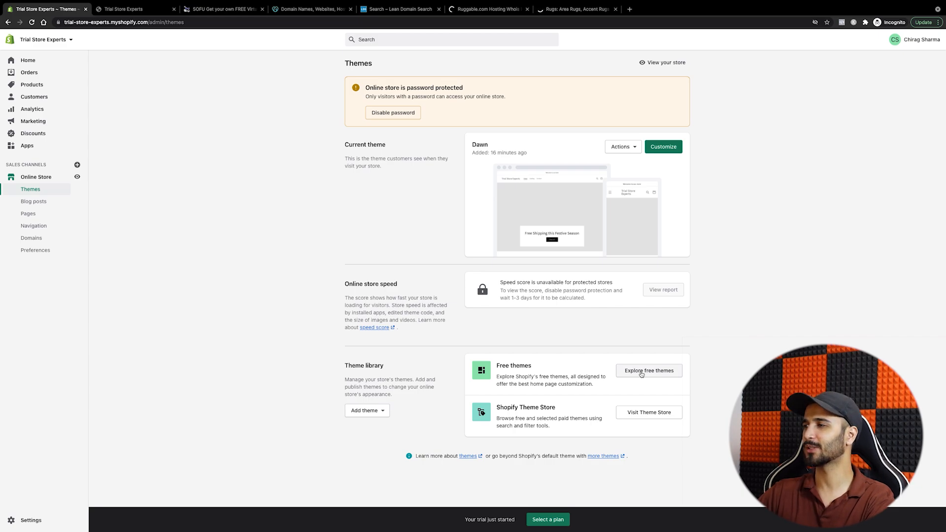
left_click(642, 374)
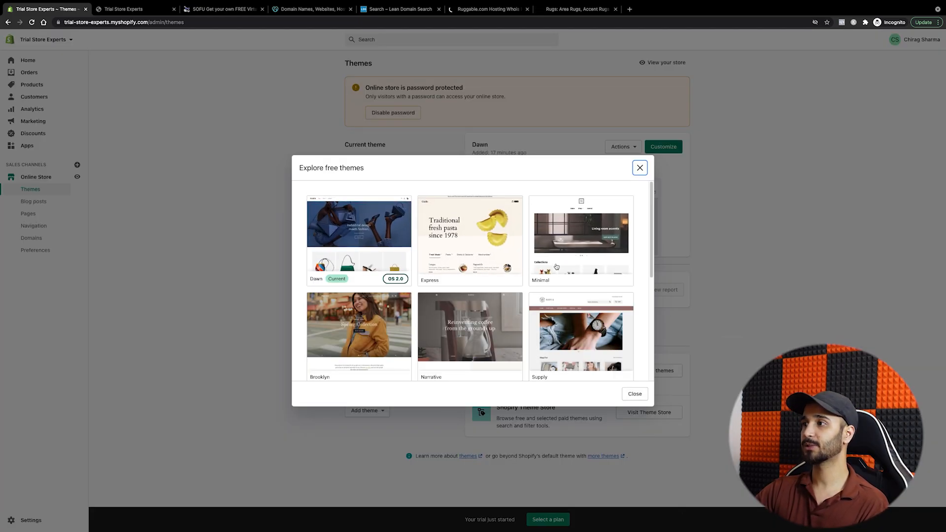
scroll(649, 263, "down", 1)
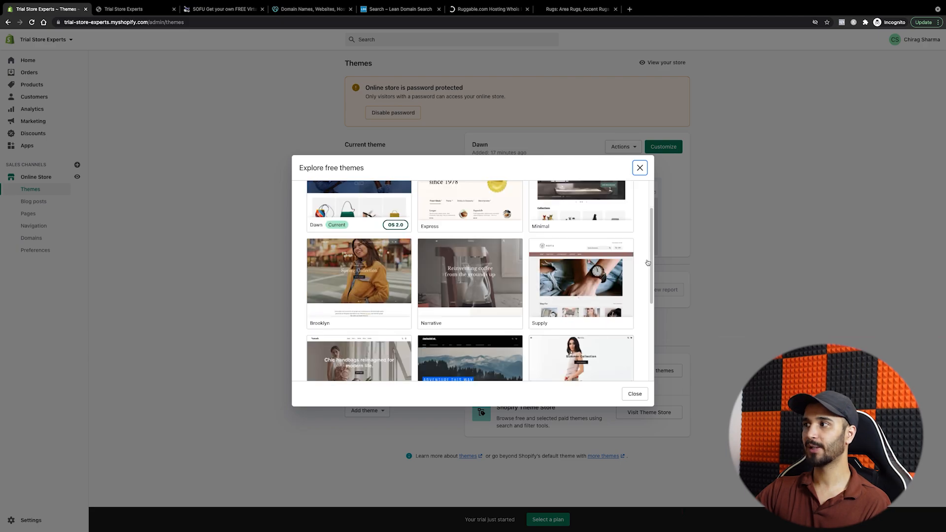
scroll(648, 263, "down", 3)
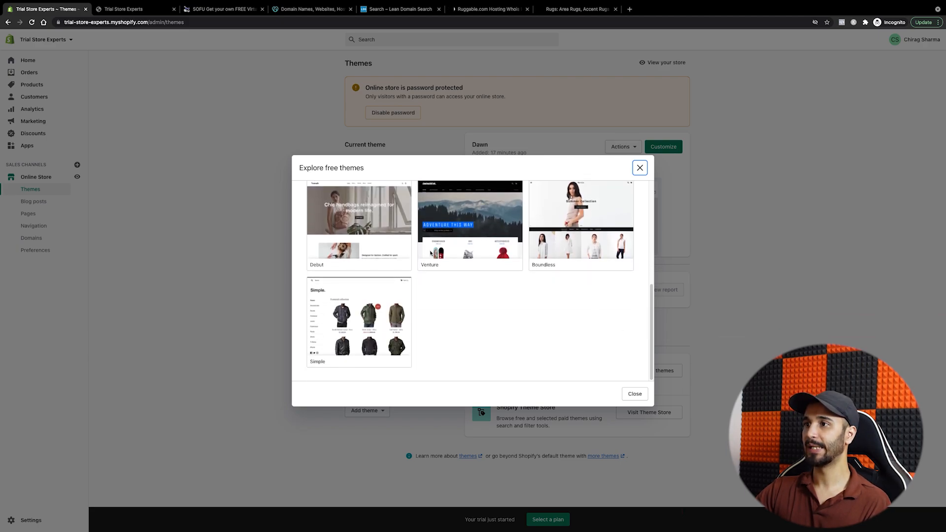
left_click(635, 394)
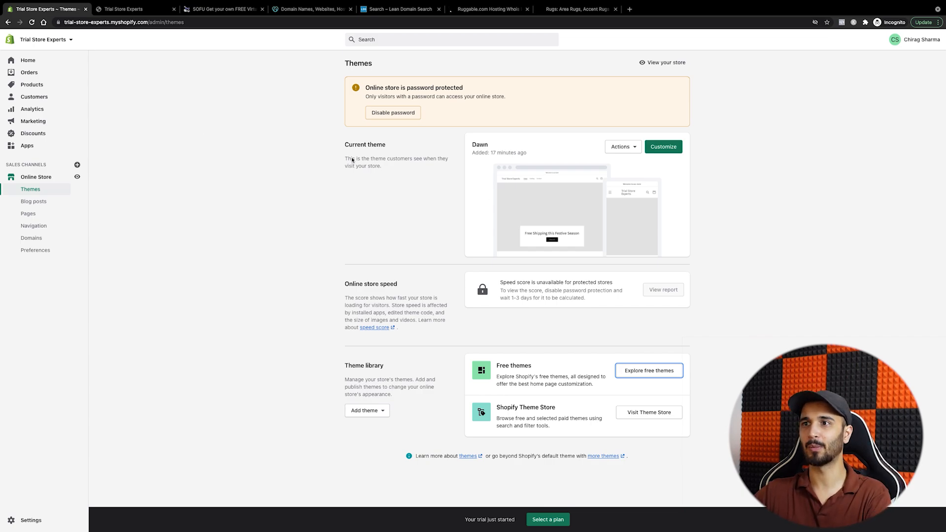
Step: Replace the storefront password in Preferences, save it, and go to the Domains page
left_click(393, 113)
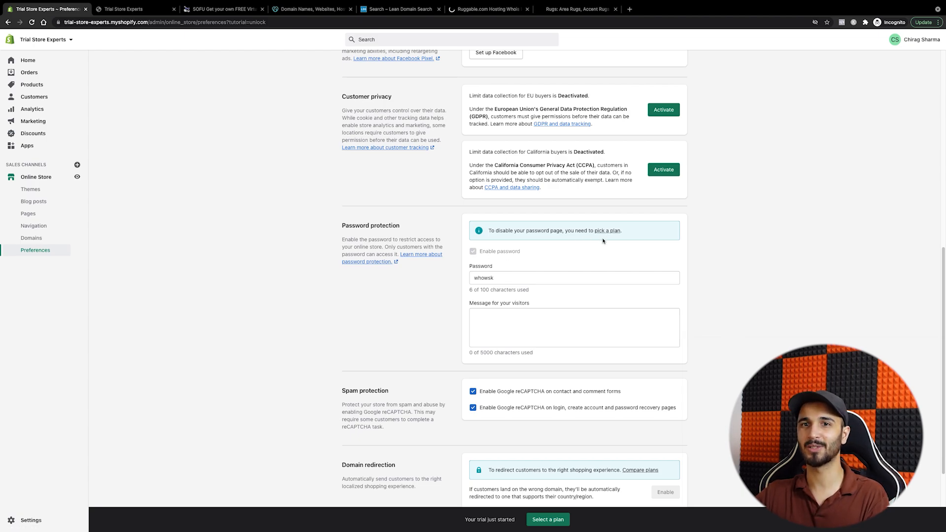
scroll(599, 249, "up", 2)
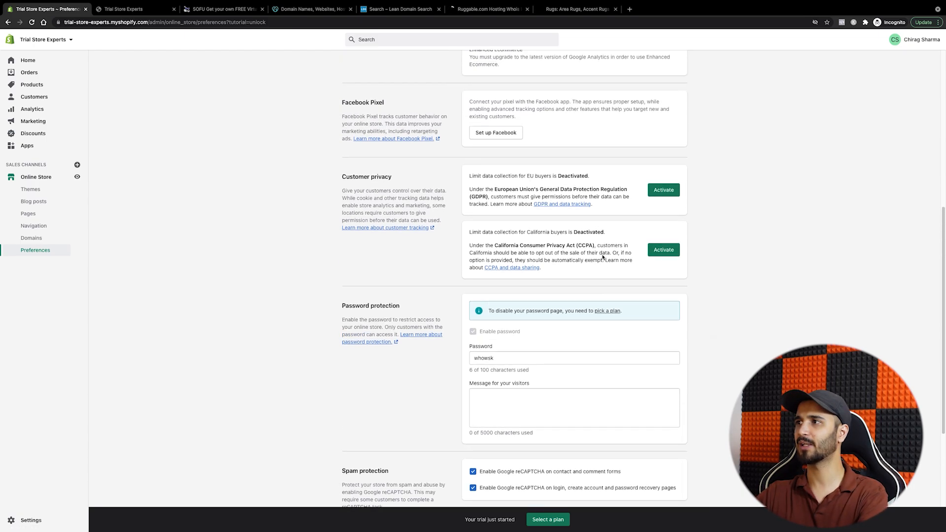
scroll(542, 232, "down", 4)
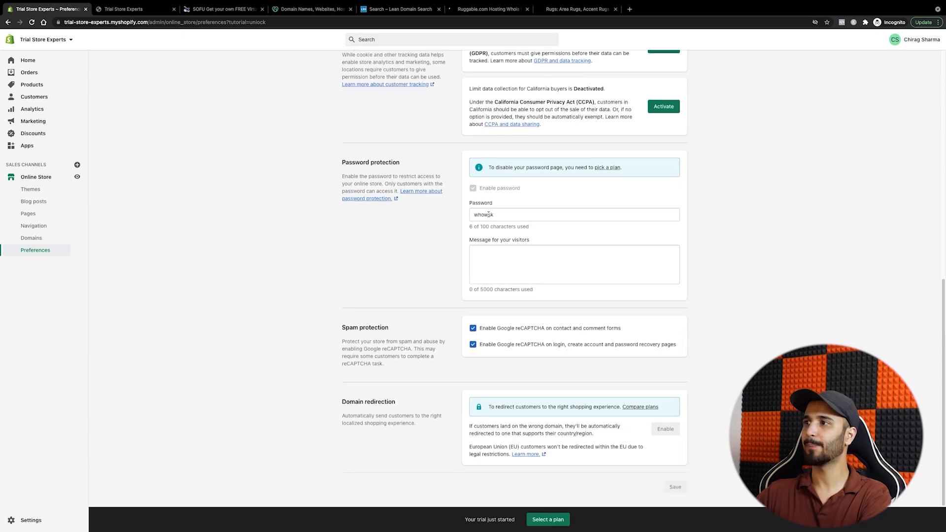
double_click(488, 215)
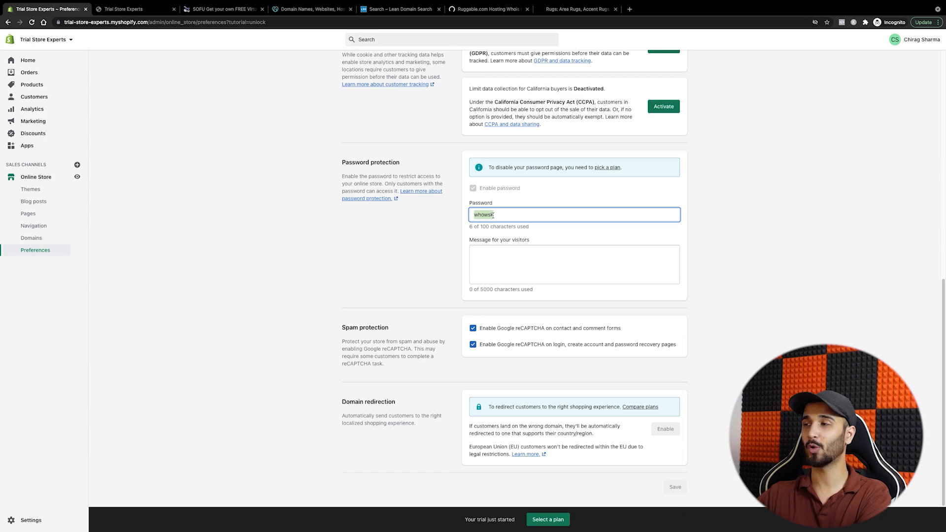
type("12345")
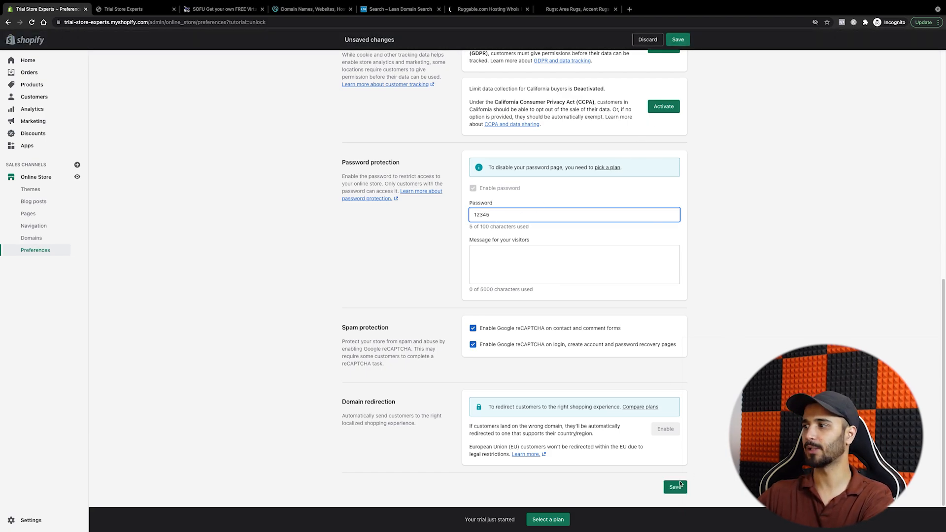
left_click(679, 487)
left_click(31, 238)
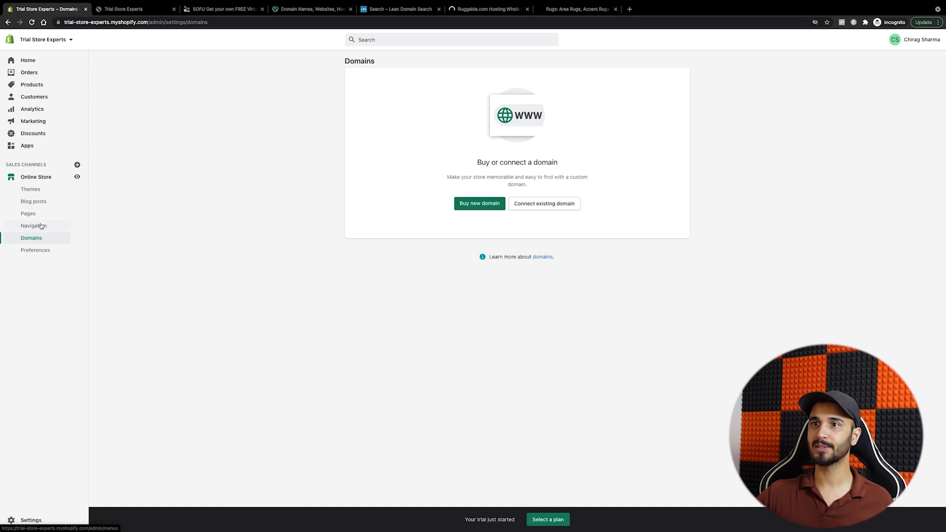
Step: Open Navigation to see the Main and Footer menus, glancing at the live storefront in between
left_click(45, 226)
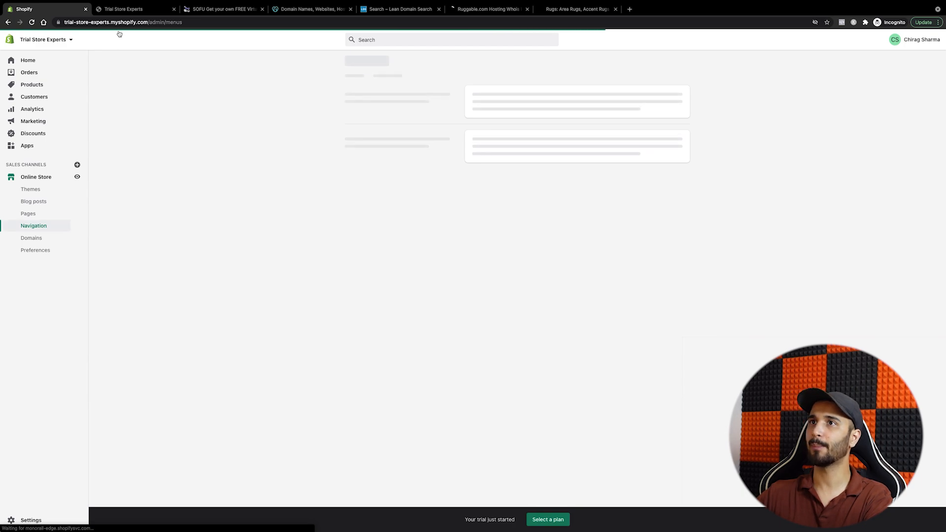
left_click(136, 14)
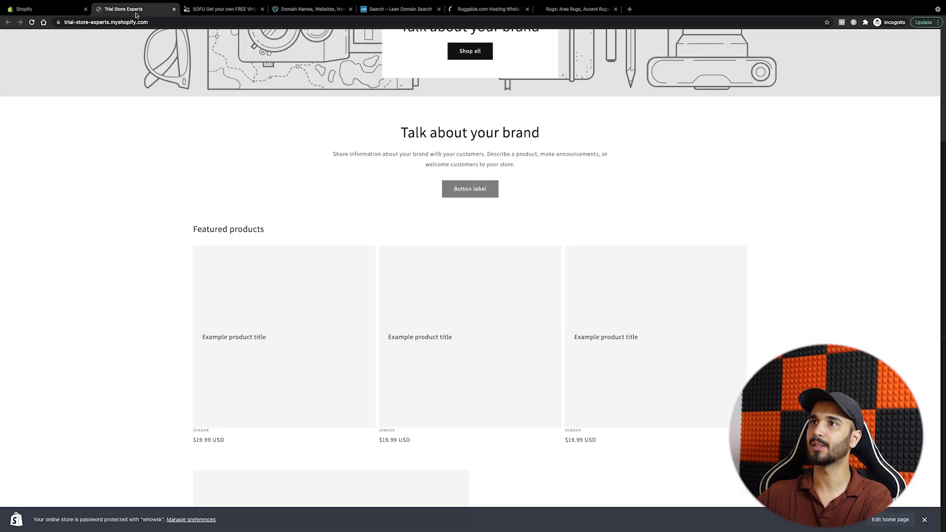
scroll(452, 197, "down", 7)
scroll(453, 201, "up", 5)
scroll(453, 201, "up", 7)
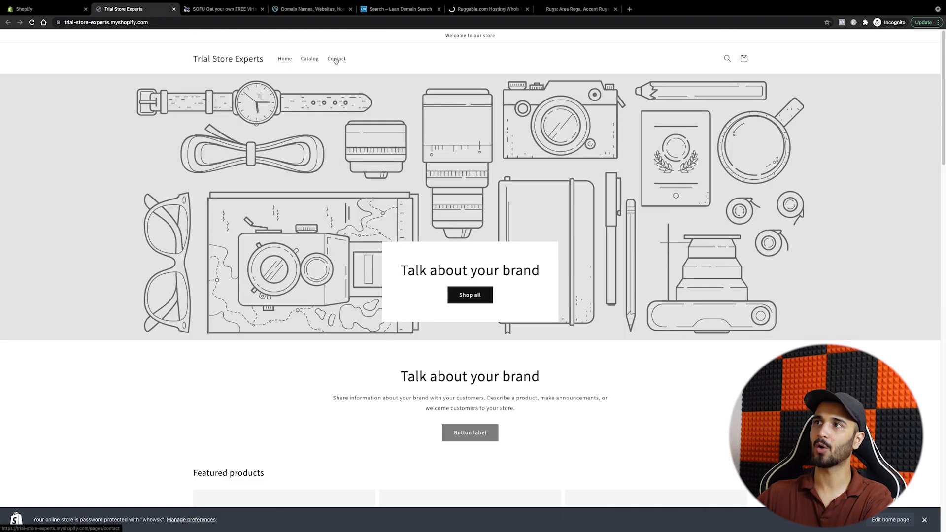
left_click(58, 15)
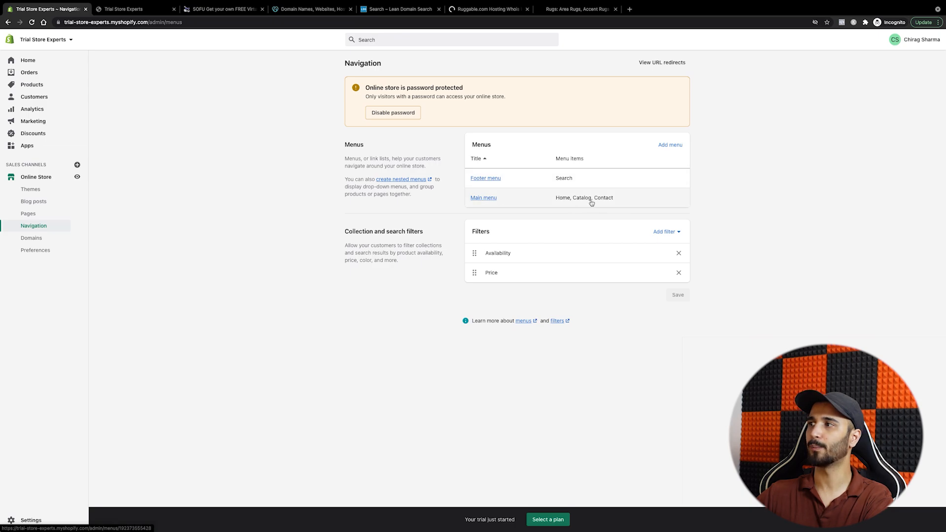
Step: Add a 'Shoes' item to the Main menu linking to All collections
left_click(483, 198)
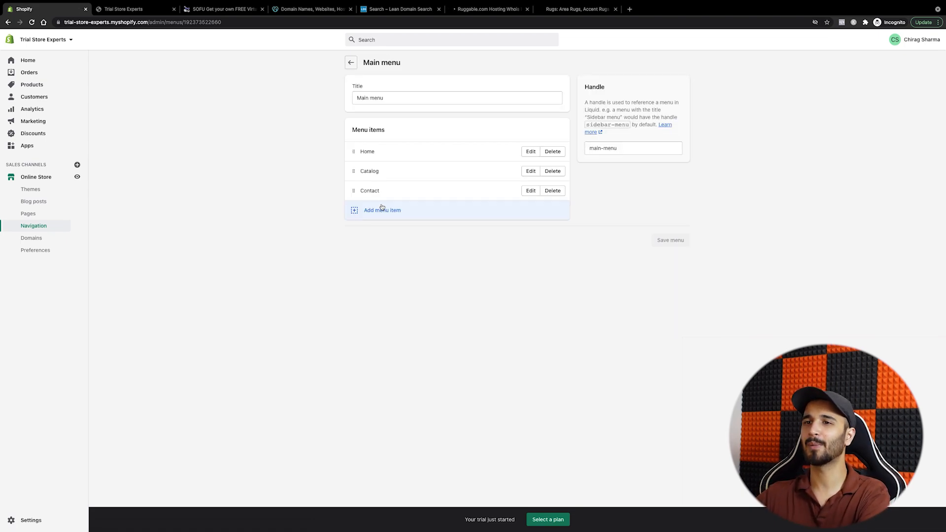
left_click(356, 212)
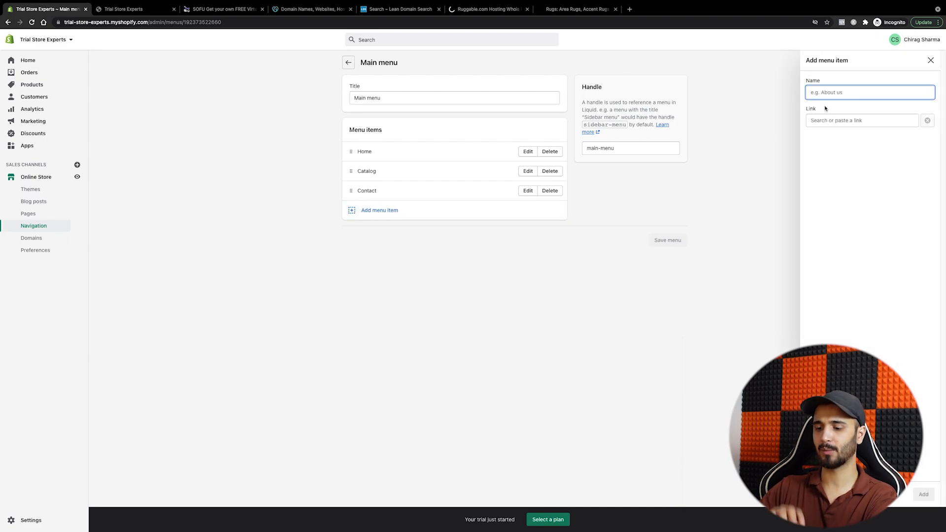
type("Shoes")
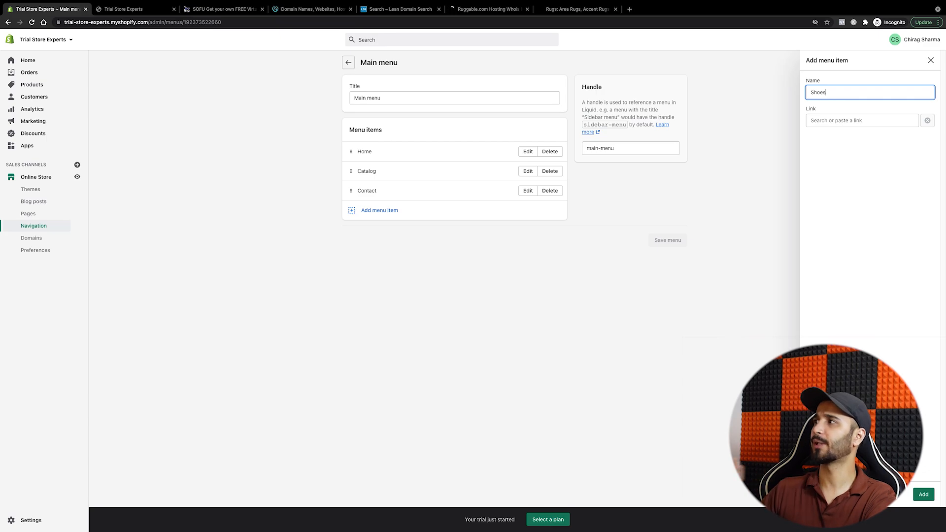
left_click(845, 123)
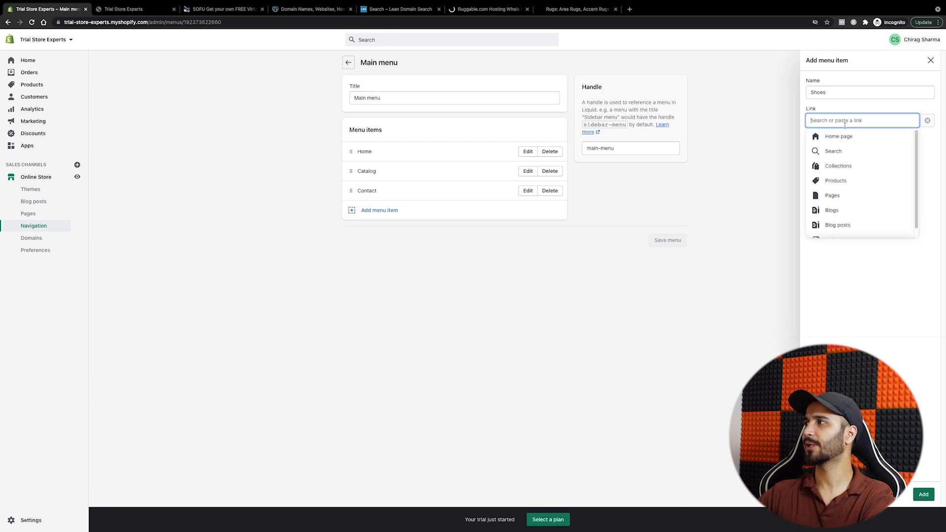
left_click(837, 165)
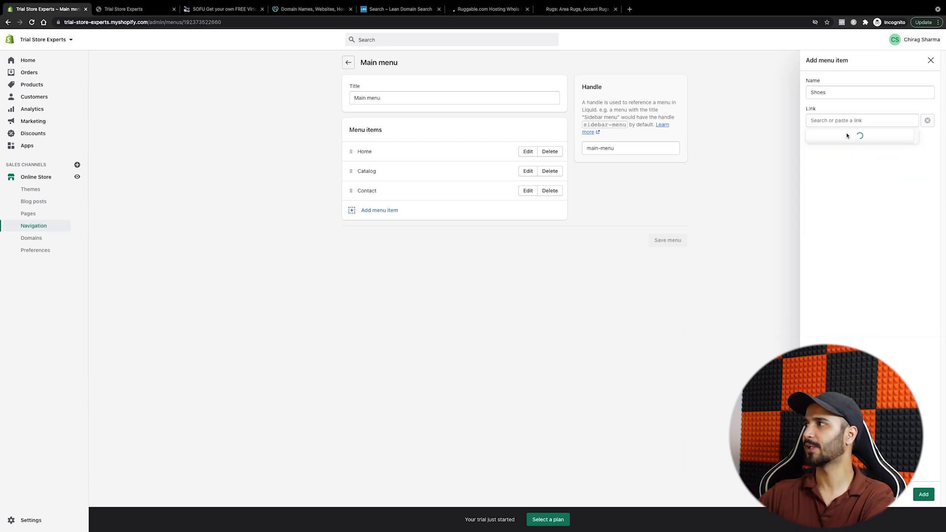
left_click(836, 152)
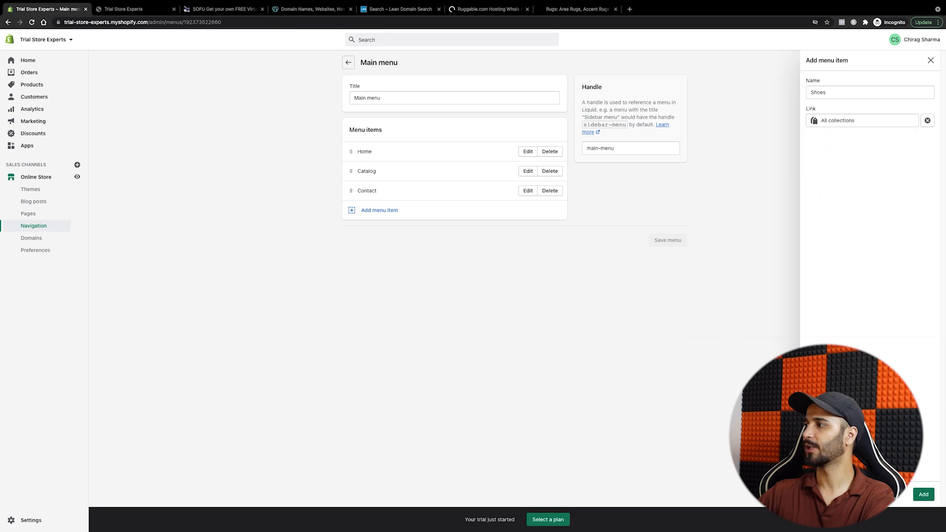
left_click(925, 495)
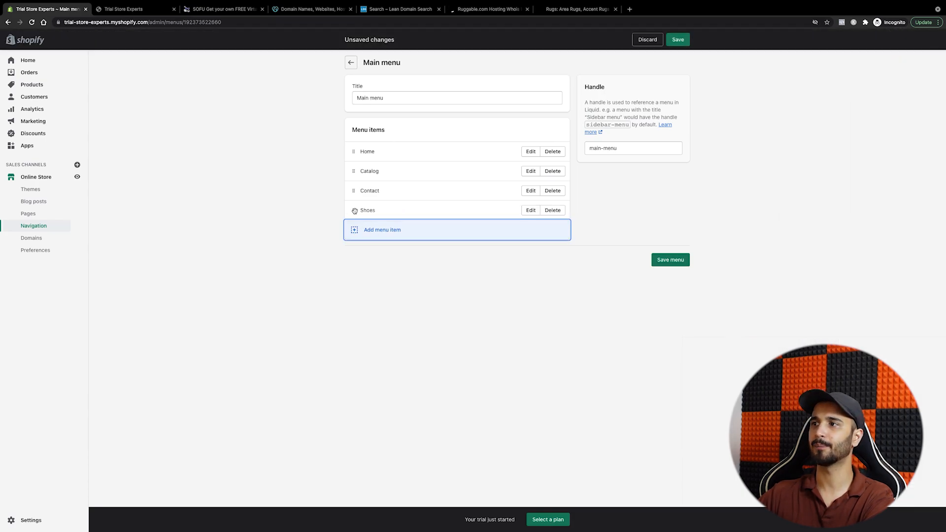
Step: Move Shoes right after Home, save the menu, and reload the storefront
left_click_drag(351, 210, 356, 191)
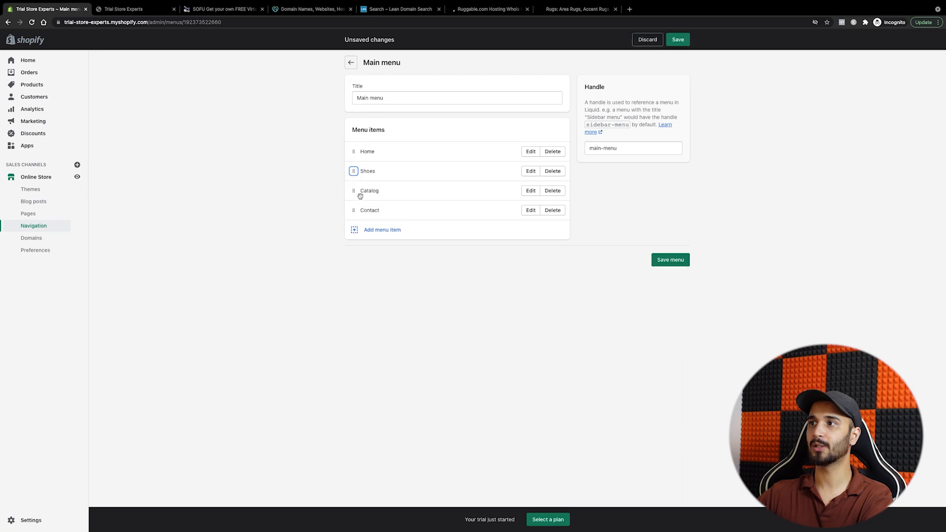
left_click(671, 260)
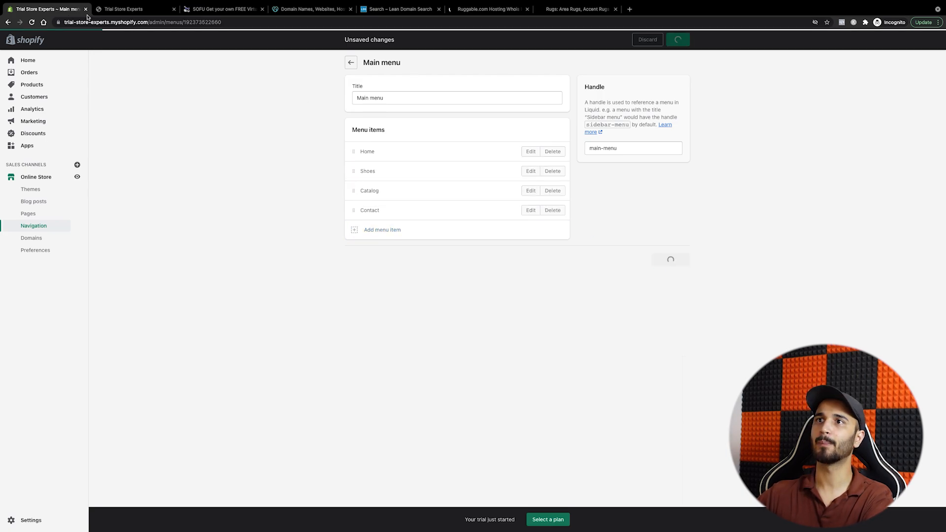
left_click(114, 10)
left_click(31, 23)
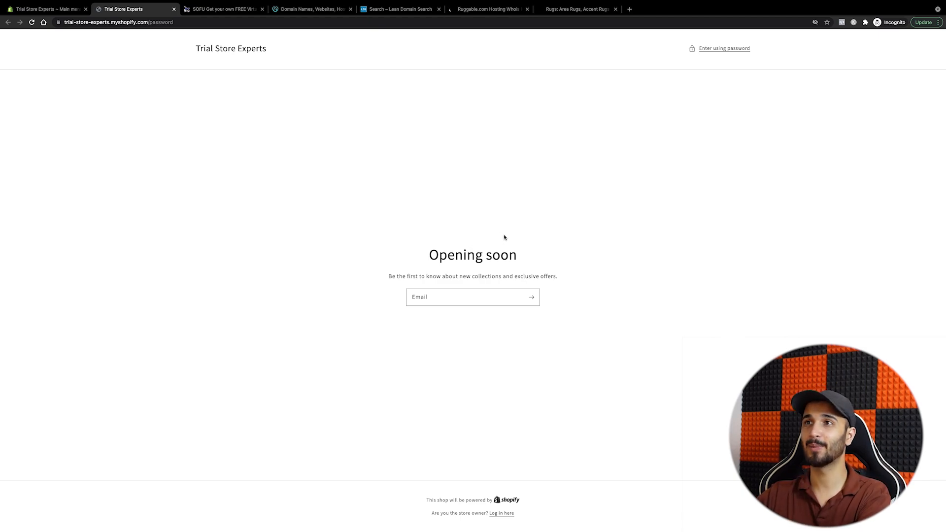
Step: Unlock the storefront with its password, confirm Shoes is in the header, then return to the menu editor
left_click(725, 49)
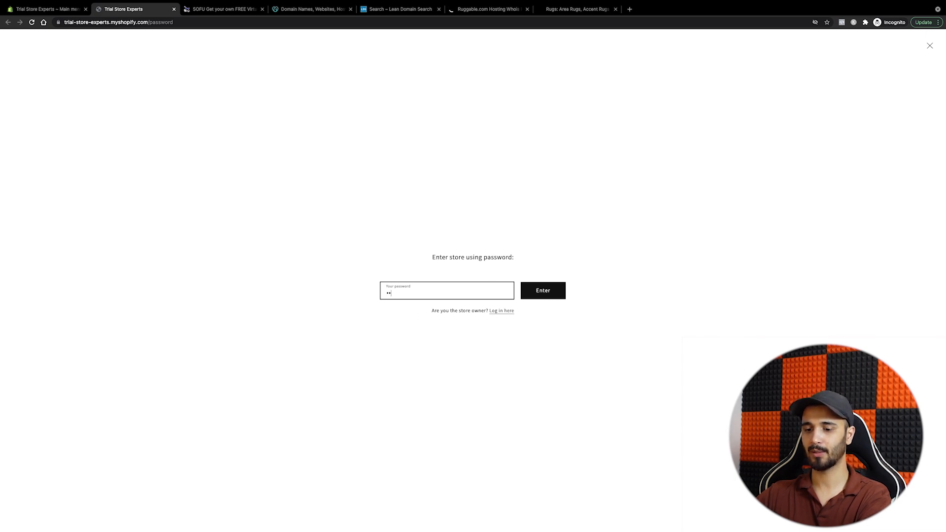
left_click(532, 295)
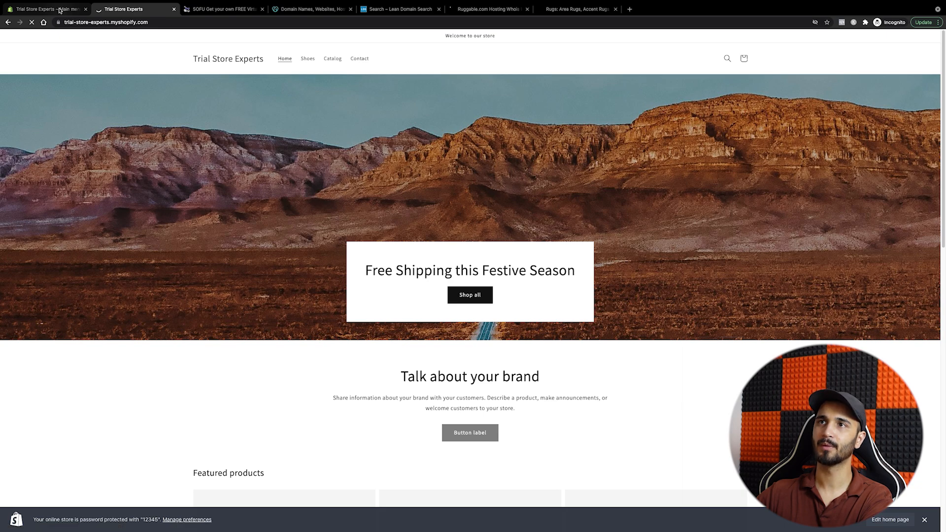
left_click(60, 10)
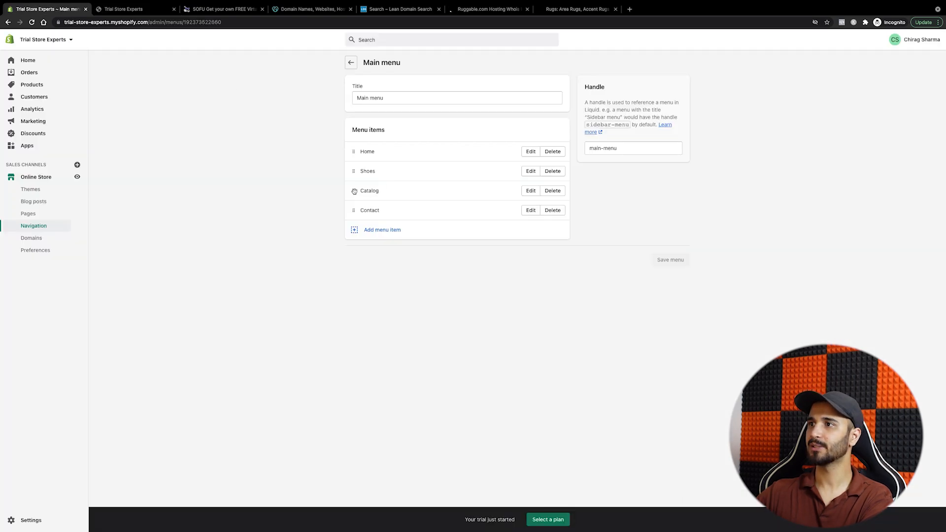
Step: Nest Shoes under Catalog, save, and verify the storefront's Catalog dropdown shows Shoes
left_click_drag(353, 191, 354, 170)
left_click_drag(355, 182, 376, 190)
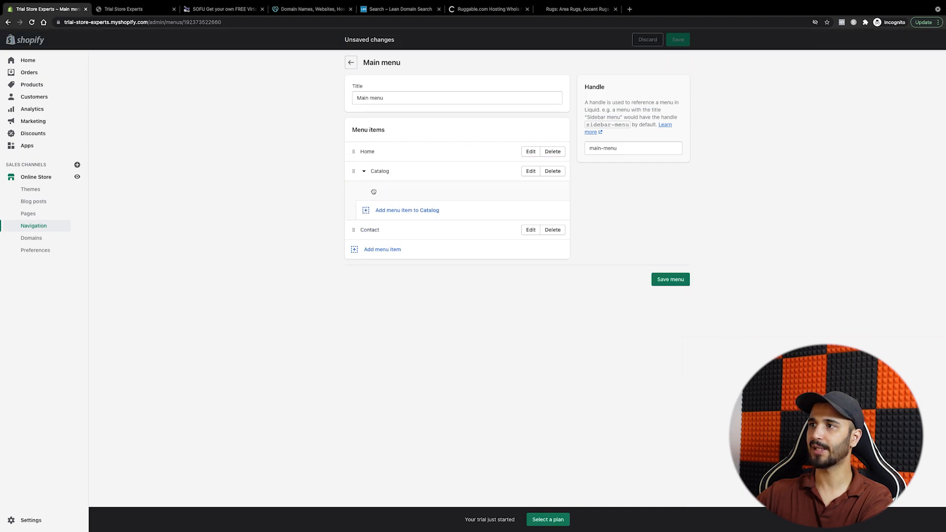
left_click(680, 41)
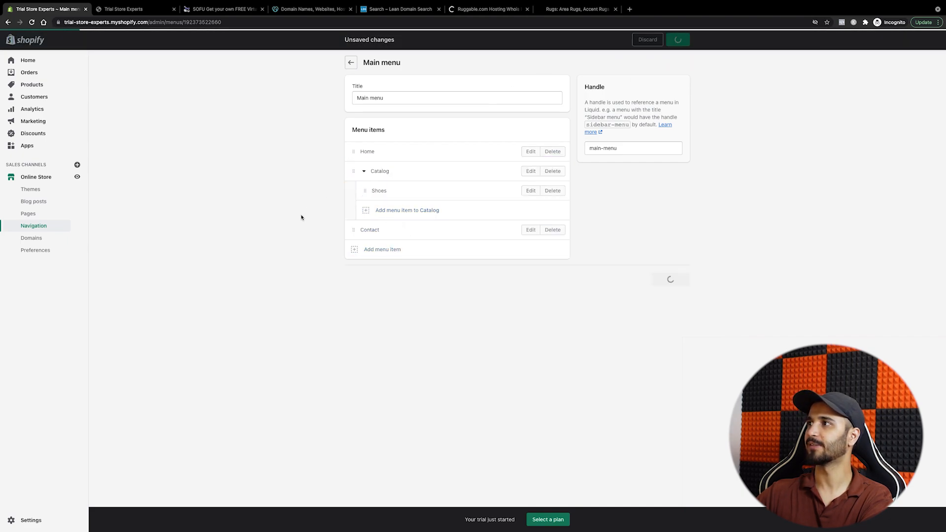
left_click(138, 10)
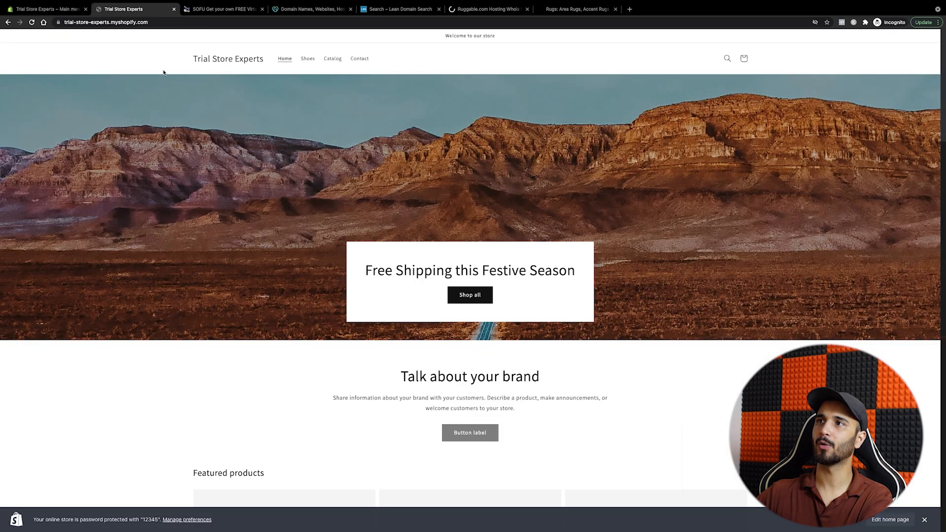
left_click(32, 22)
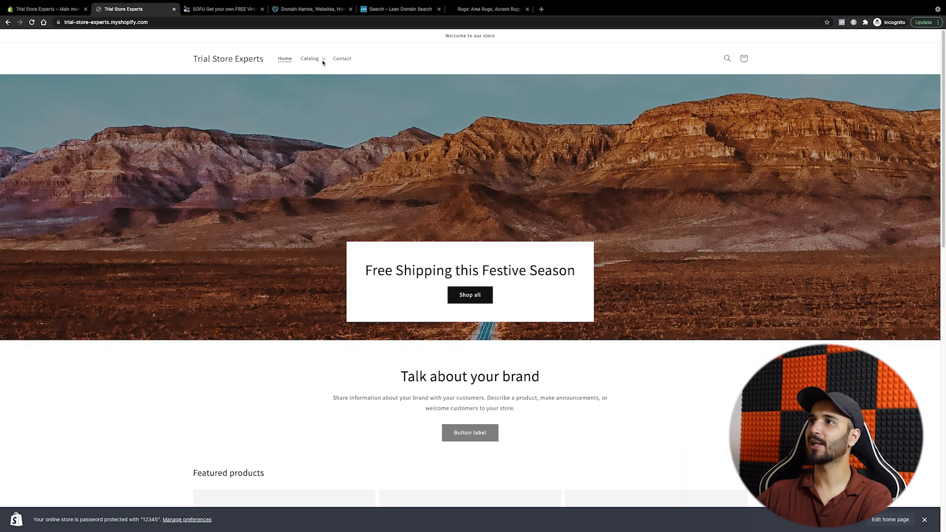
left_click(321, 59)
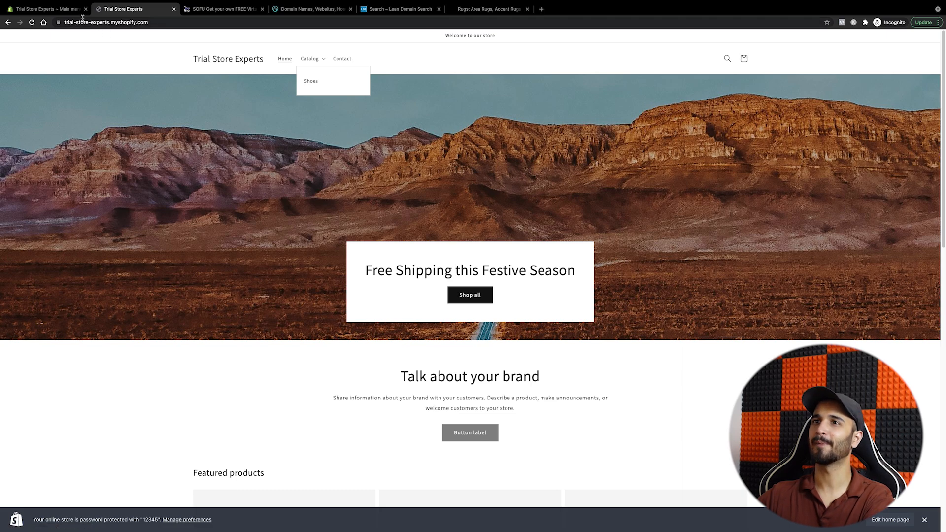
left_click(64, 9)
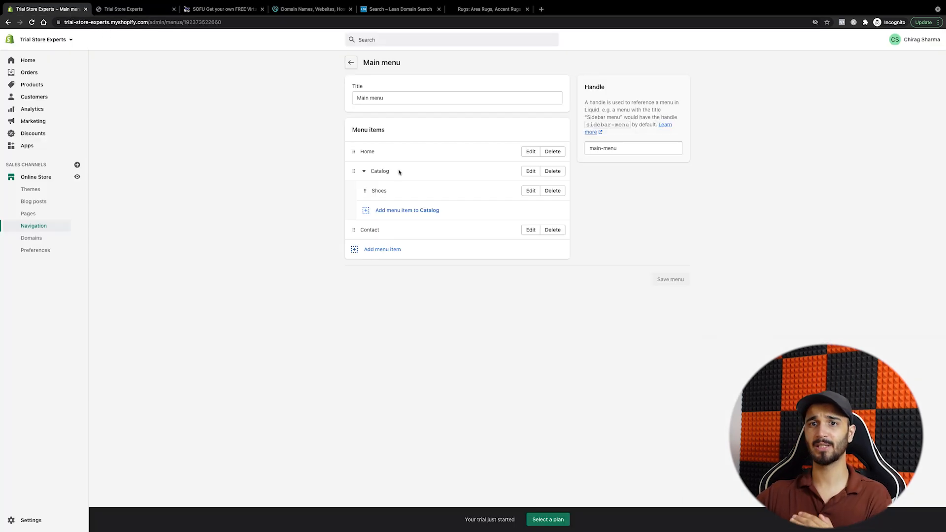
Step: Pass through Themes and Settings back to the Shopify admin home dashboard
left_click(30, 189)
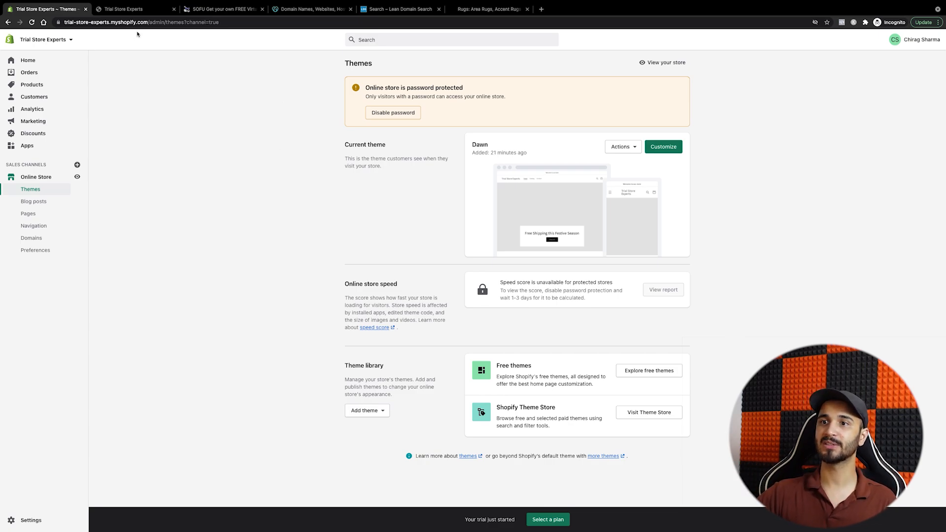
left_click(30, 520)
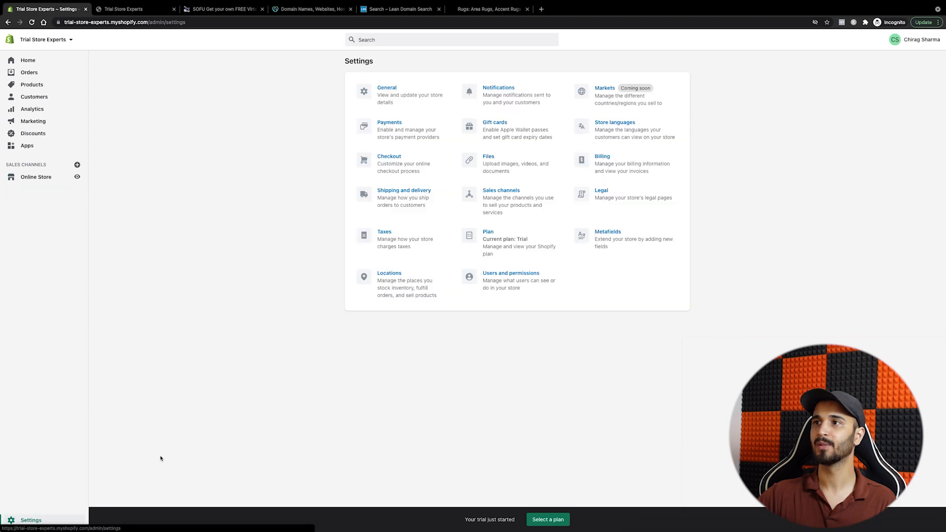
left_click(47, 62)
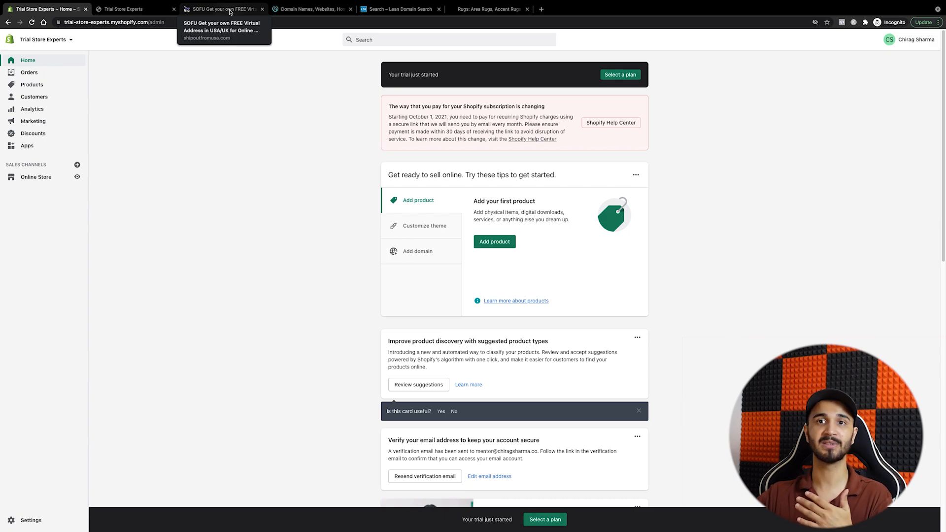
Step: Review SOFU's Virtual Postbox page and open its USA Virtual Address page in a new tab
left_click(229, 12)
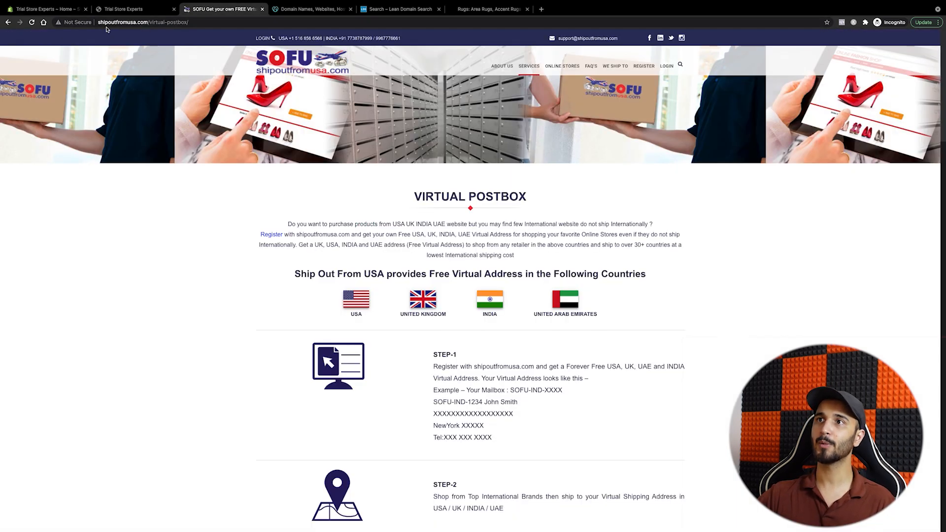
scroll(321, 324, "down", 5)
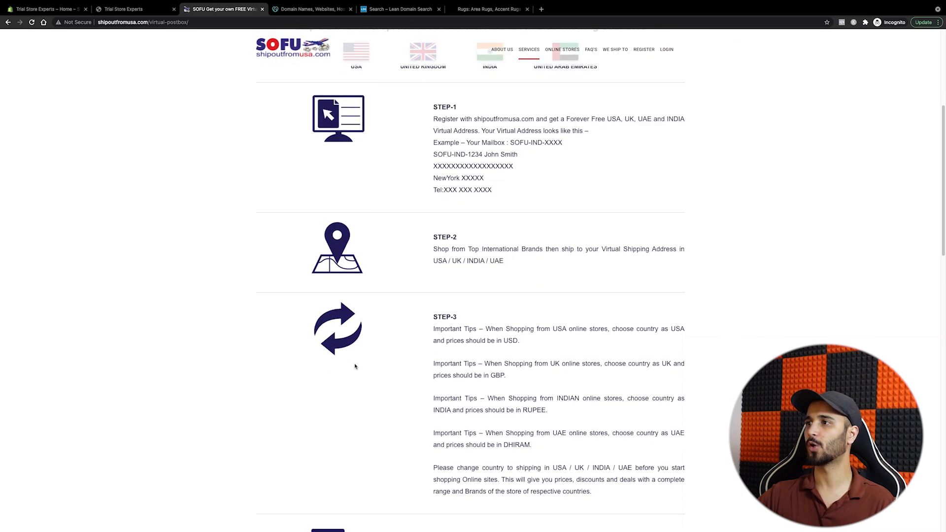
scroll(356, 367, "up", 5)
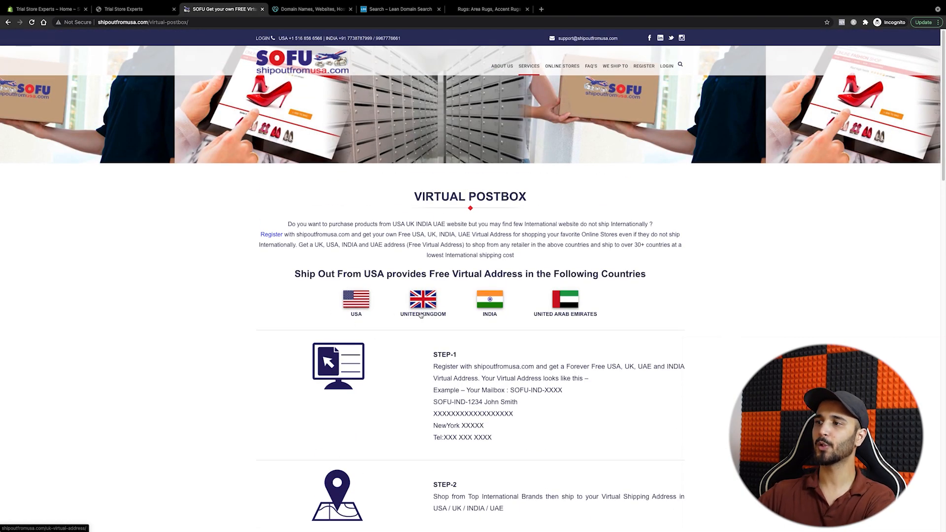
left_click(356, 301)
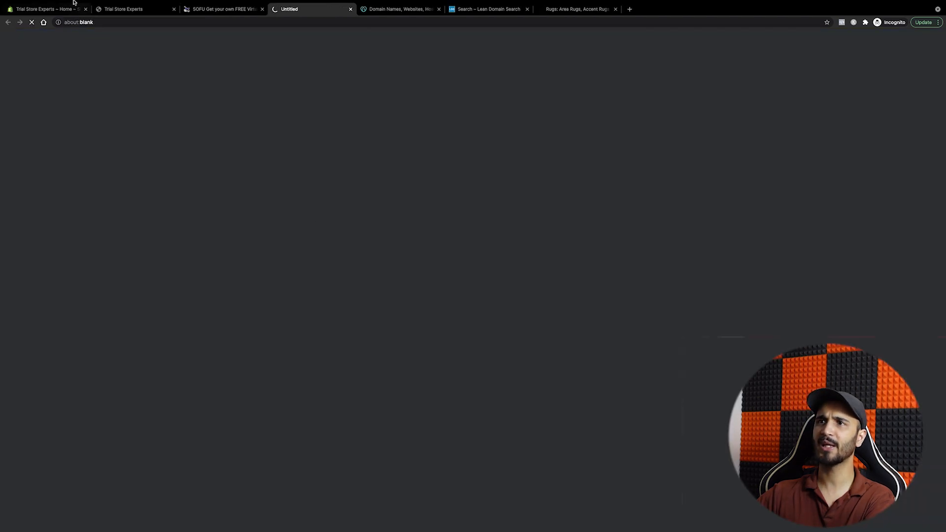
left_click(47, 9)
left_click(297, 9)
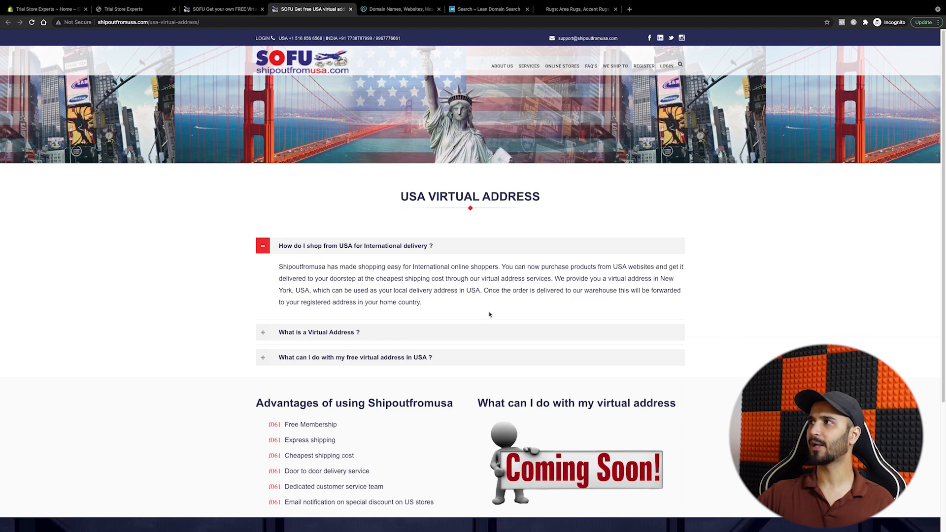
scroll(488, 316, "down", 4)
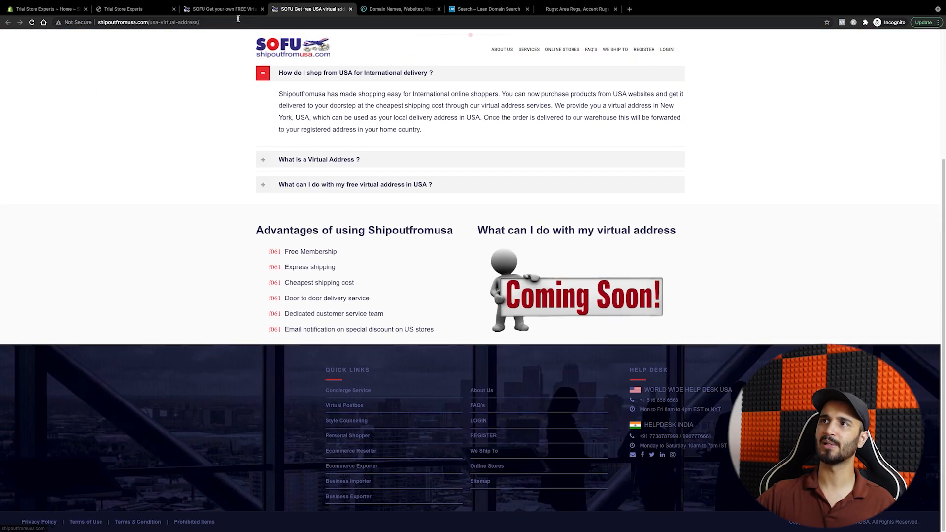
left_click(223, 8)
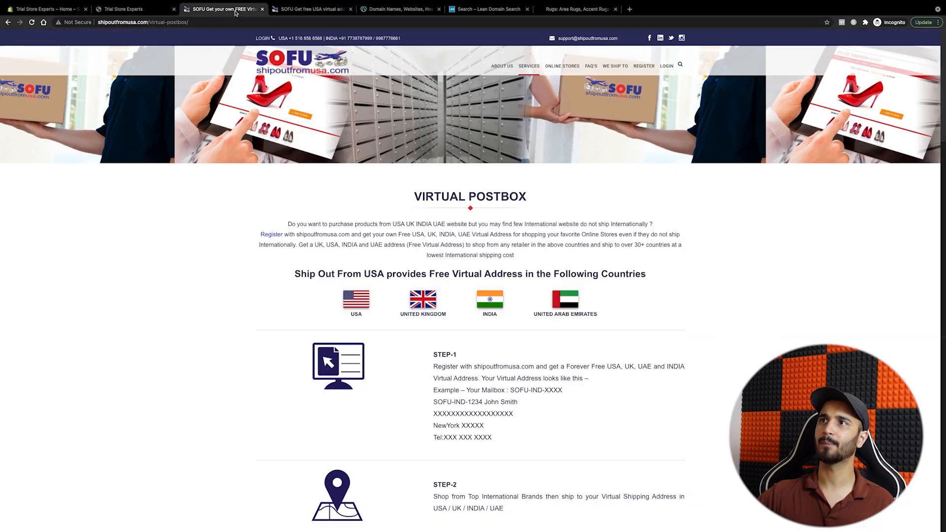
Step: Visit the Shopify storefront, admin home, Settings and Online Store themes
left_click(150, 9)
left_click(77, 13)
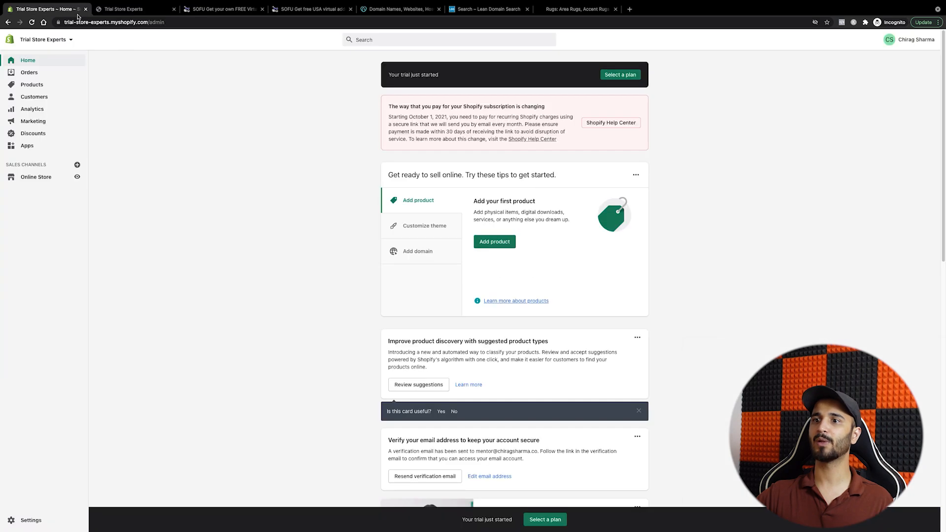
left_click(42, 520)
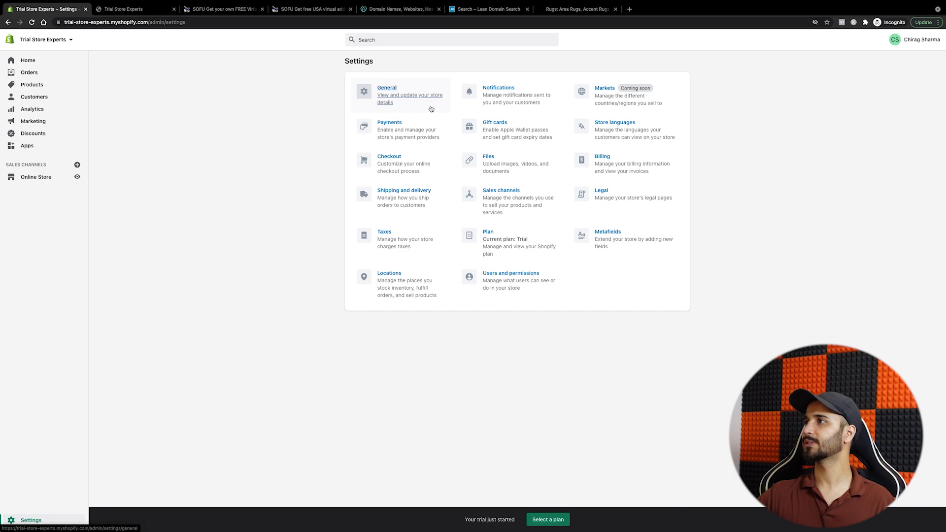
left_click(35, 179)
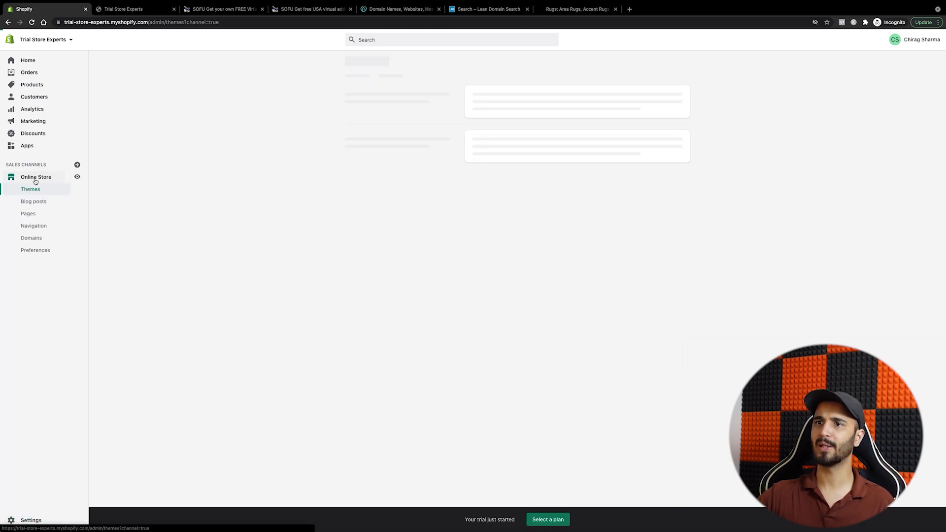
Step: Return to the SOFU pages and open the Register Now sign-up form
left_click(213, 10)
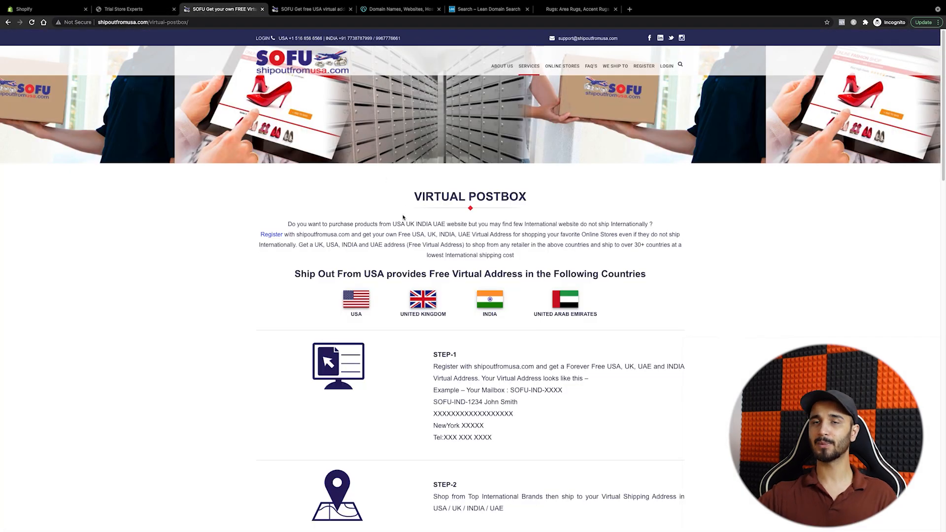
scroll(416, 291, "down", 7)
scroll(416, 291, "up", 7)
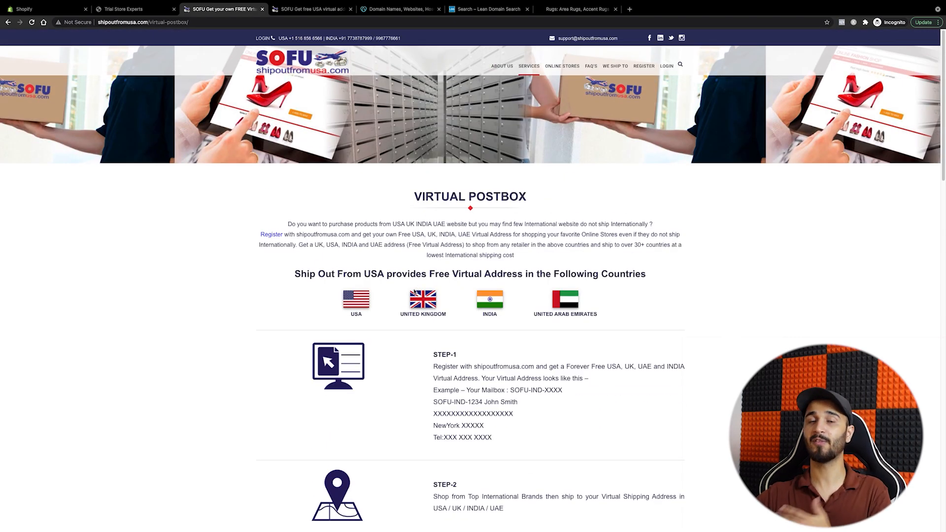
left_click(59, 9)
left_click(249, 10)
left_click(296, 10)
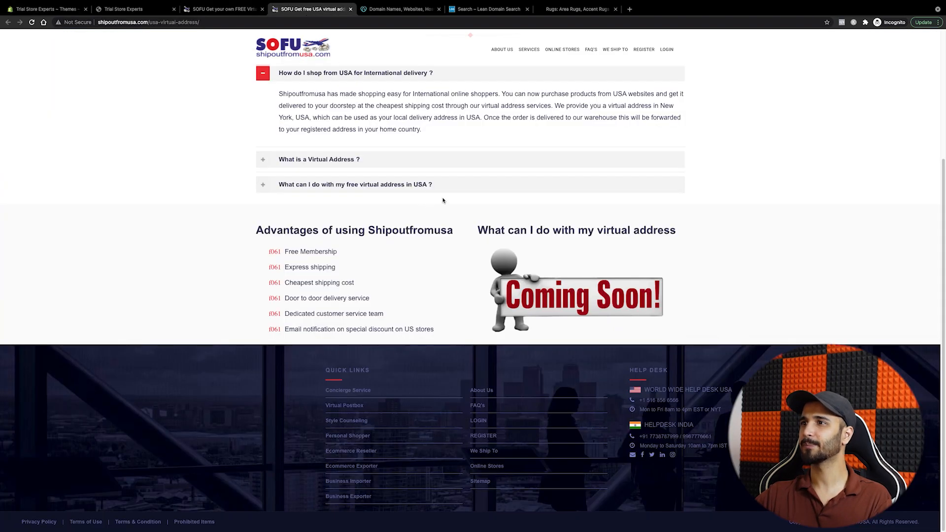
left_click(646, 49)
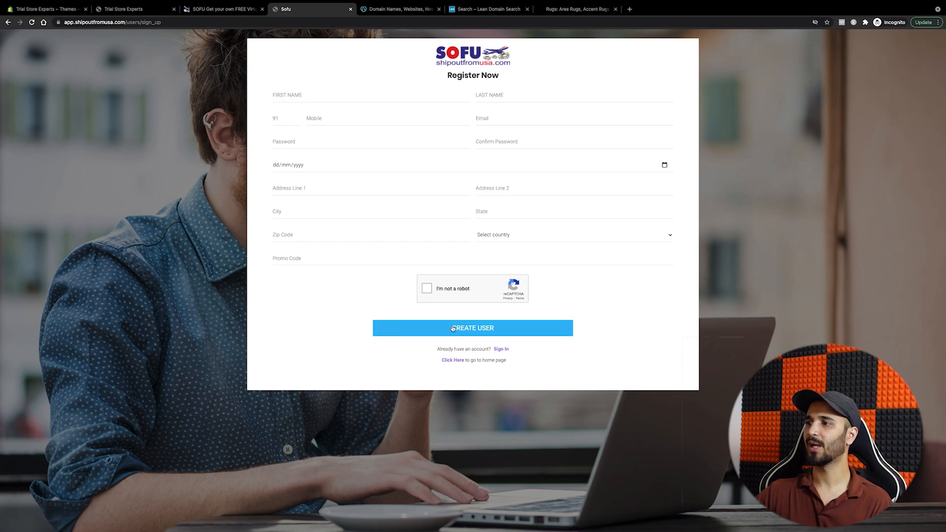
Step: Return to Shopify admin, pass by Orders, and land on the home dashboard
left_click(62, 9)
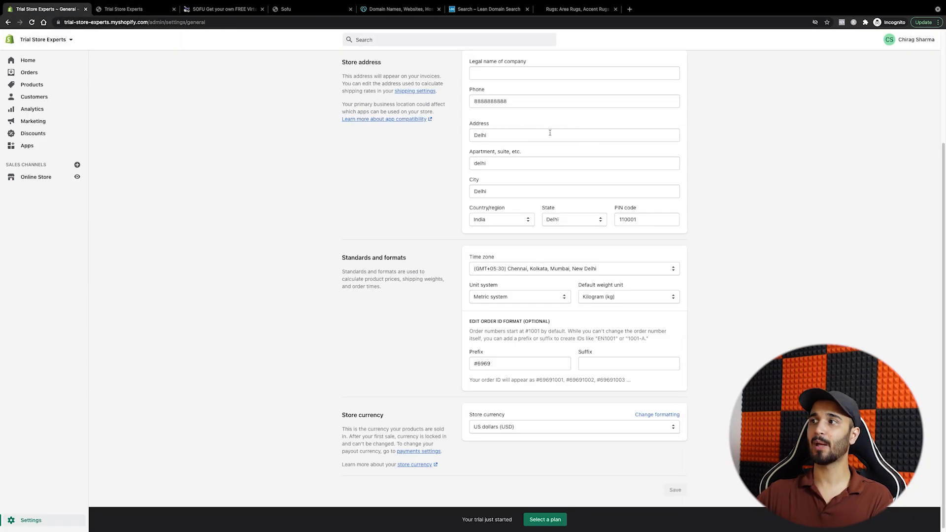
left_click(30, 72)
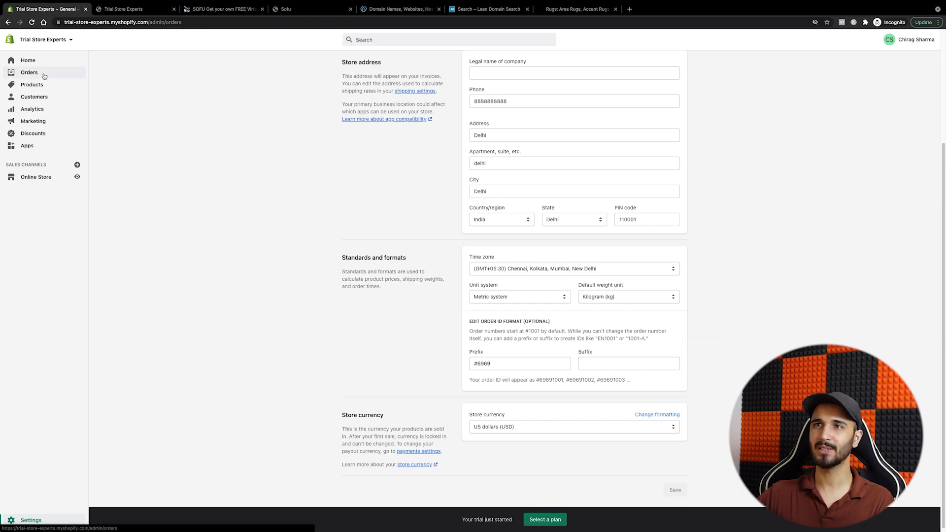
left_click(29, 61)
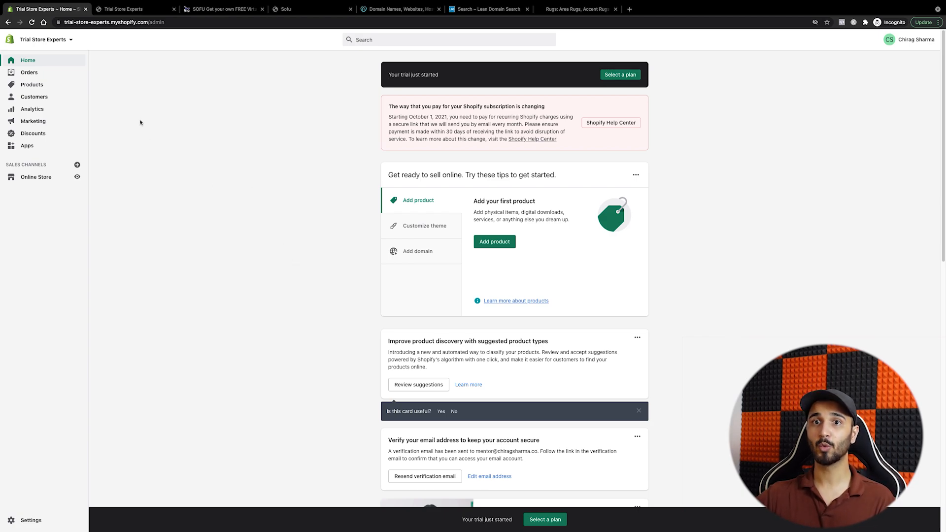
Step: Scroll through the live storefront, then open the admin's still-empty All products list
left_click(131, 10)
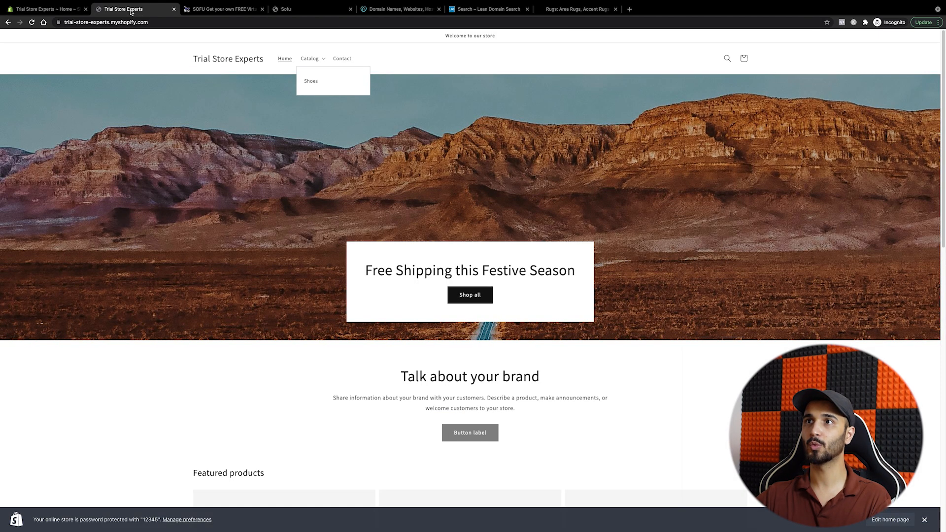
scroll(343, 391, "down", 15)
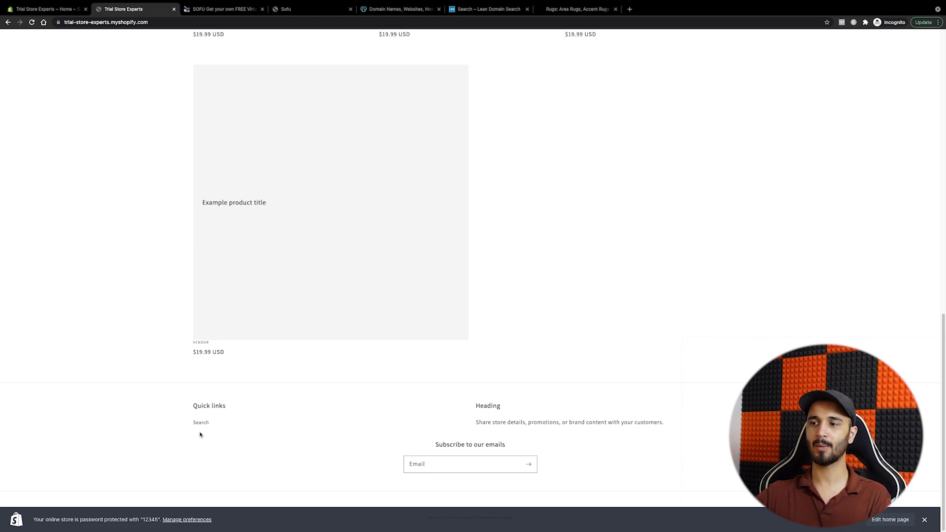
left_click(49, 9)
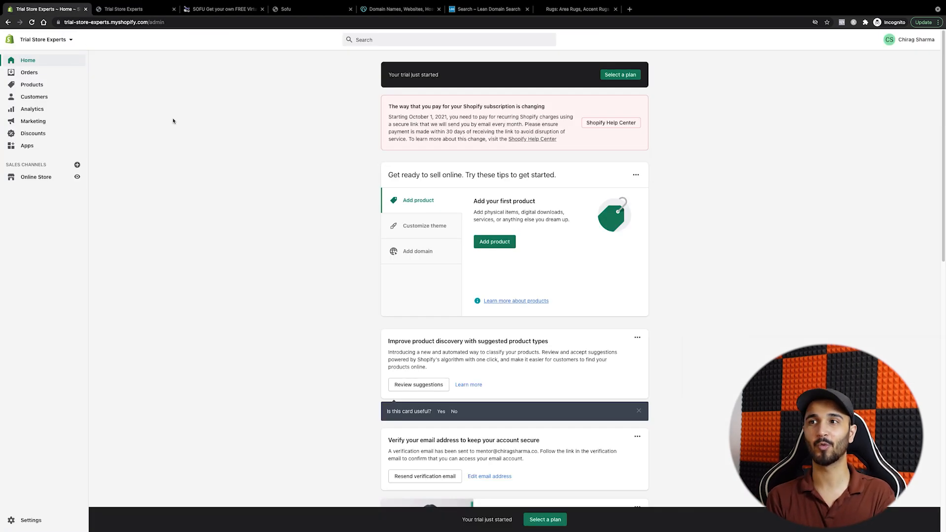
left_click(110, 10)
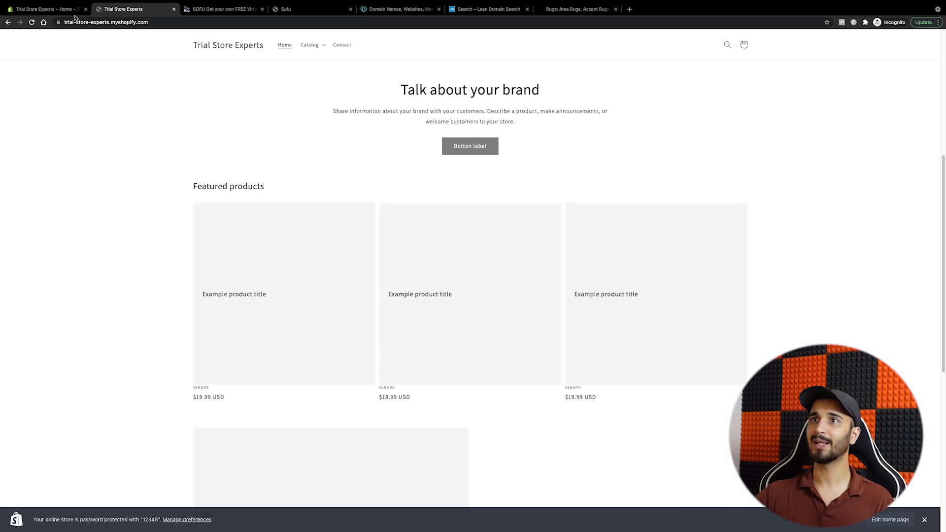
left_click(63, 9)
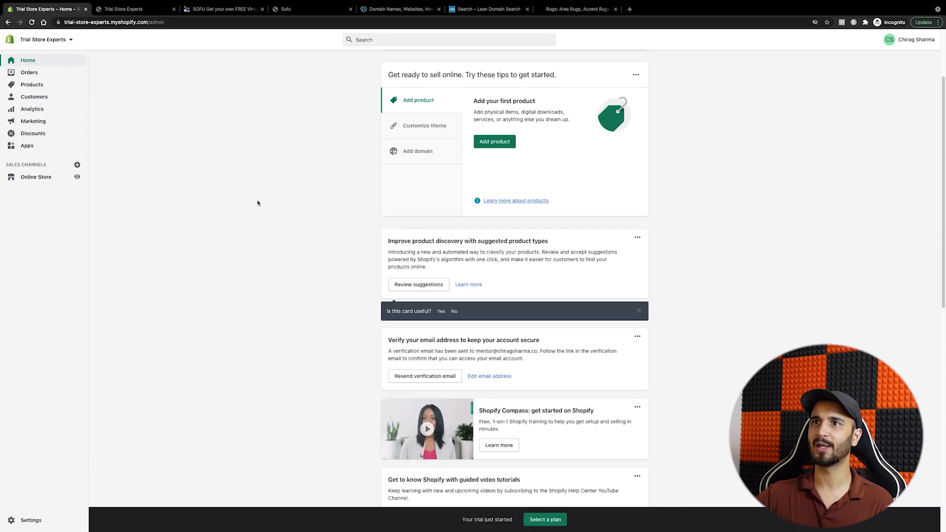
left_click(31, 84)
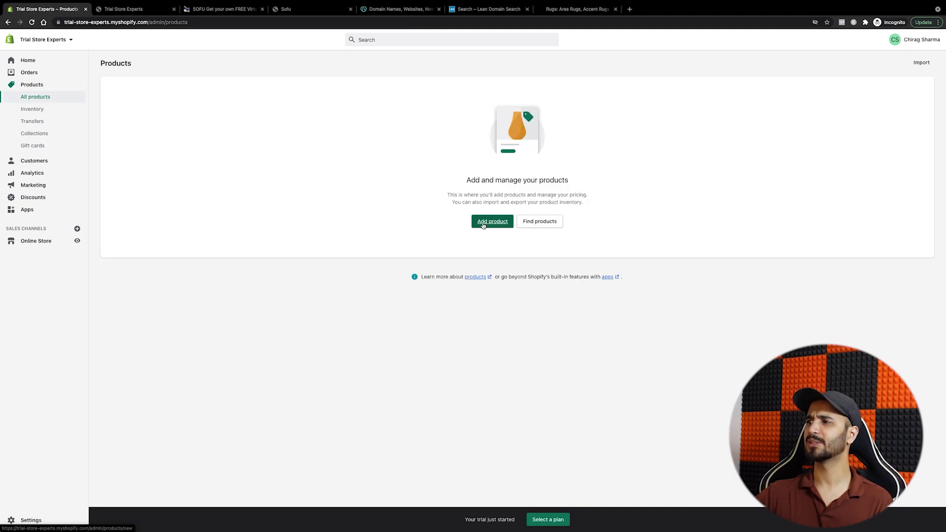
Step: Start a new product and enter 'Portable Juicer' as its title
left_click(484, 225)
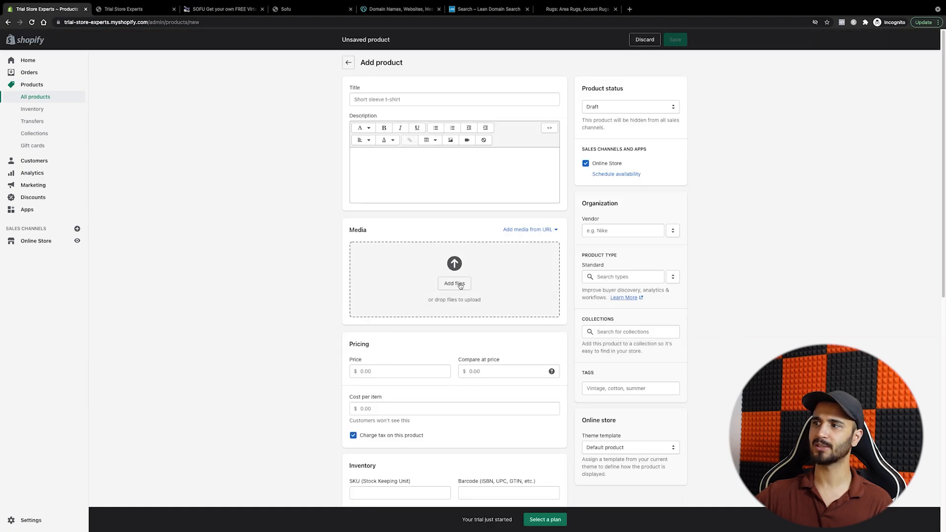
scroll(474, 313, "down", 3)
scroll(474, 313, "down", 2)
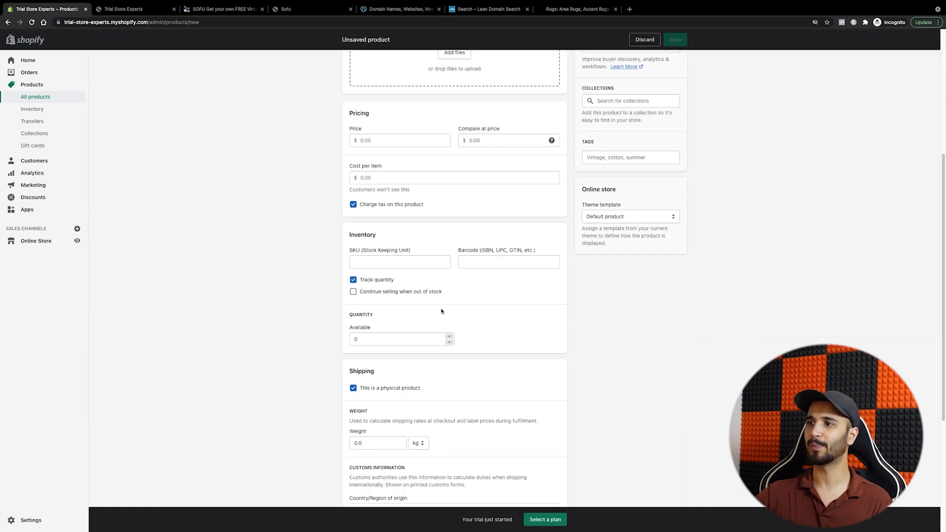
scroll(441, 311, "down", 4)
scroll(683, 95, "up", 8)
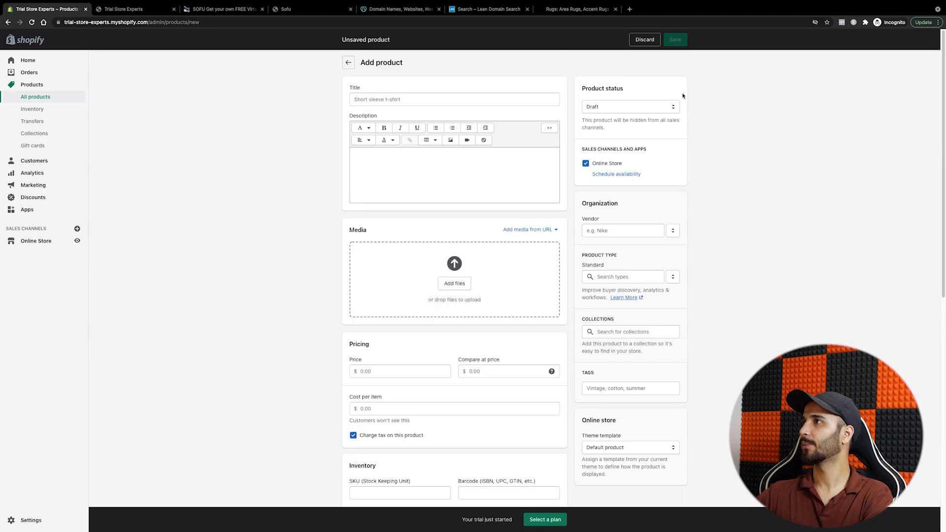
left_click(401, 98)
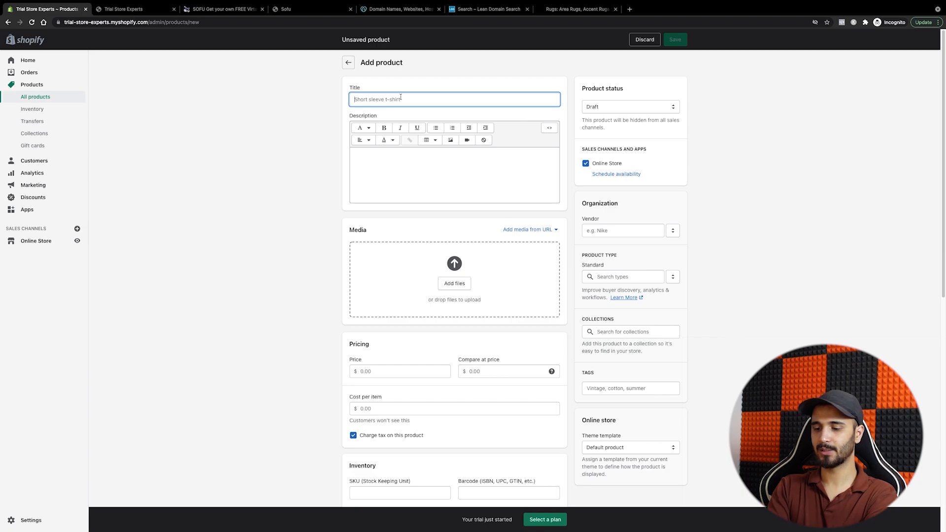
type("Por")
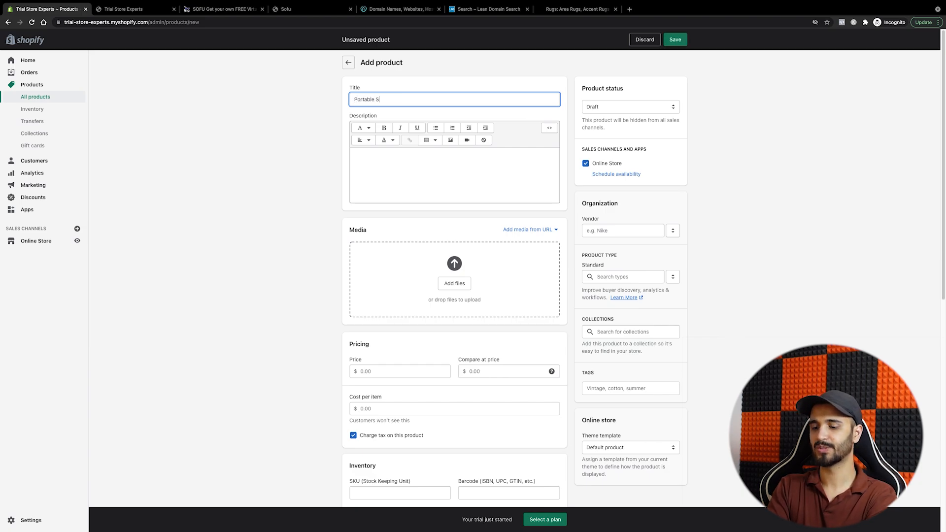
type("table S")
key("BackSpace")
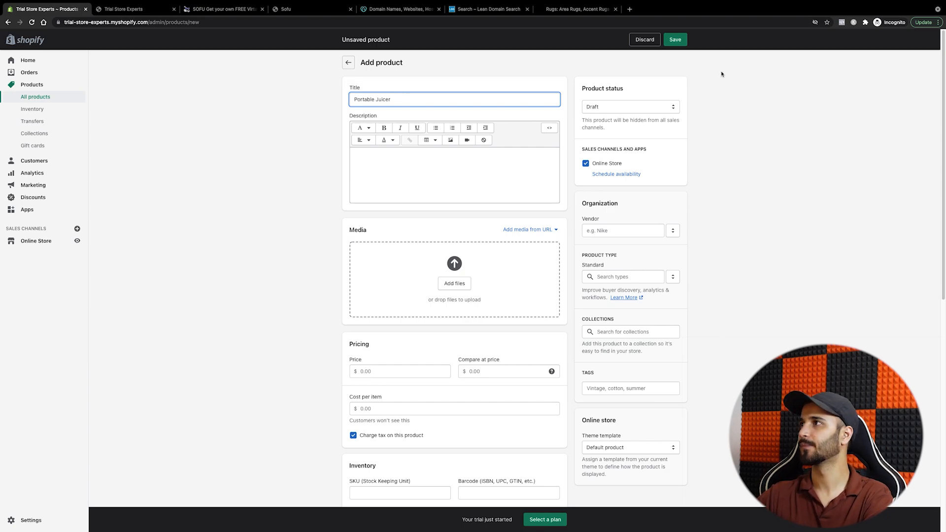
Step: Set the Portable Juicer's status to Active and save it
left_click(683, 41)
left_click(641, 145)
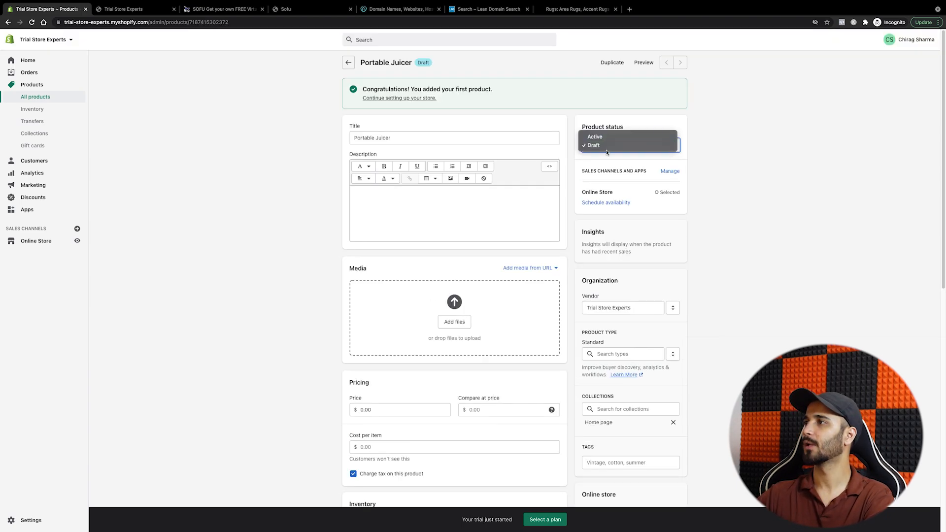
left_click(635, 136)
left_click(678, 43)
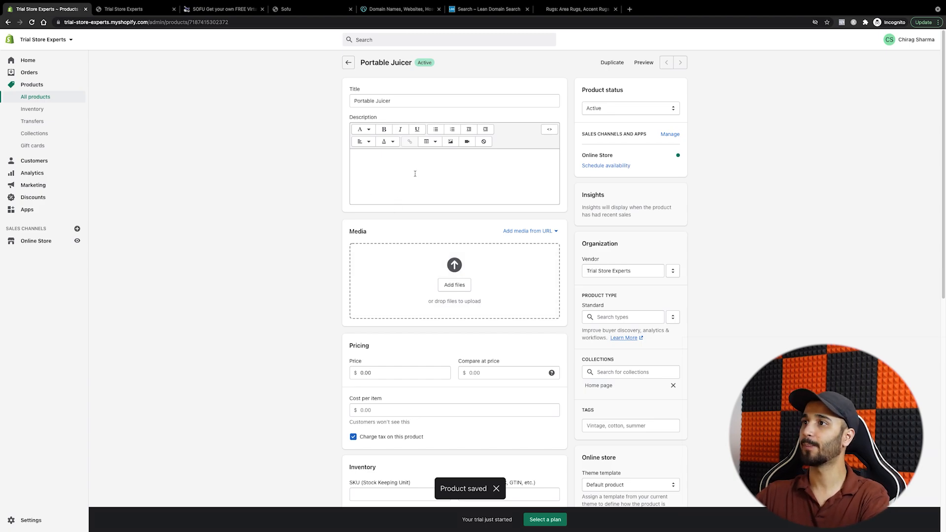
Step: Enter and confirm a price of 19.99, then save the product
left_click(373, 374)
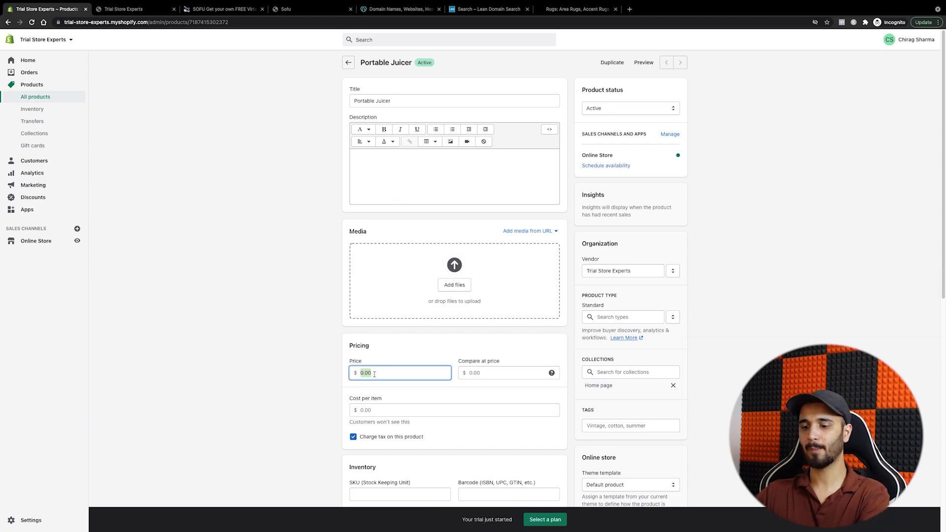
type("19.99")
left_click(333, 371)
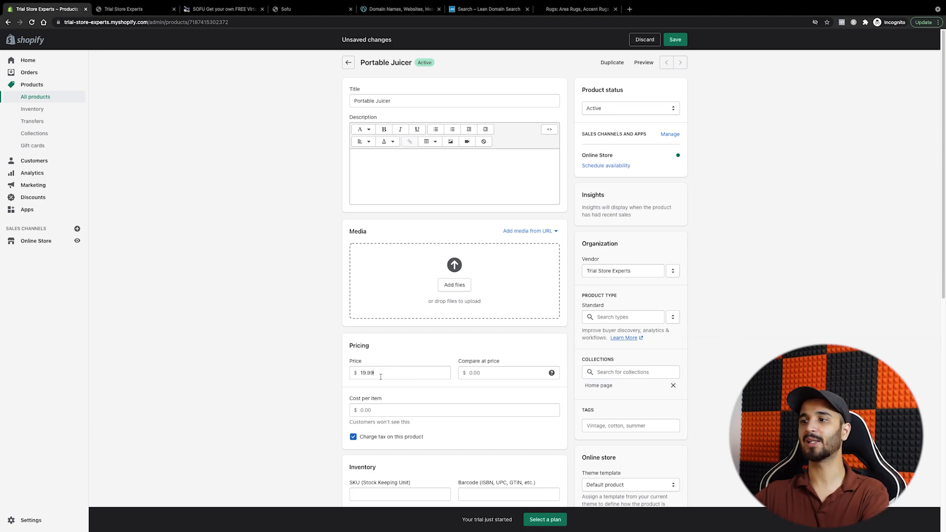
left_click(357, 376)
left_click(316, 376)
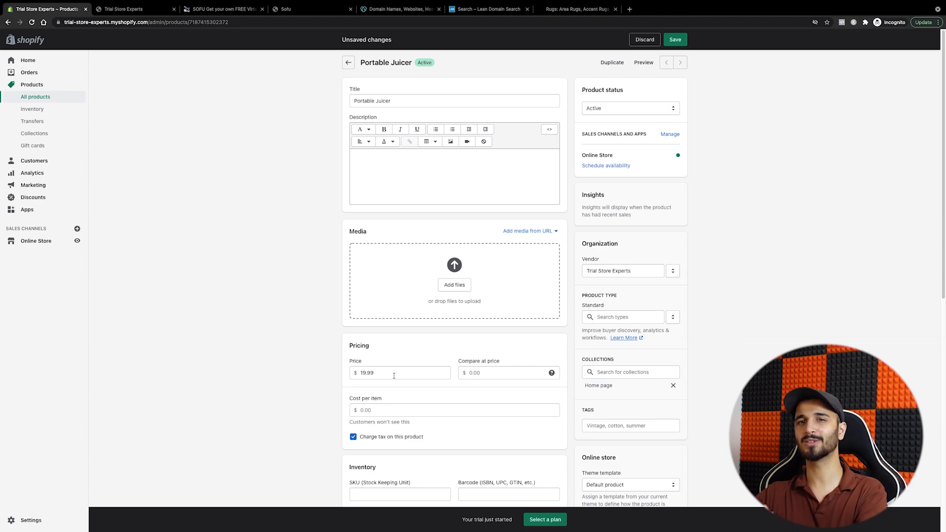
left_click(367, 374)
left_click(327, 374)
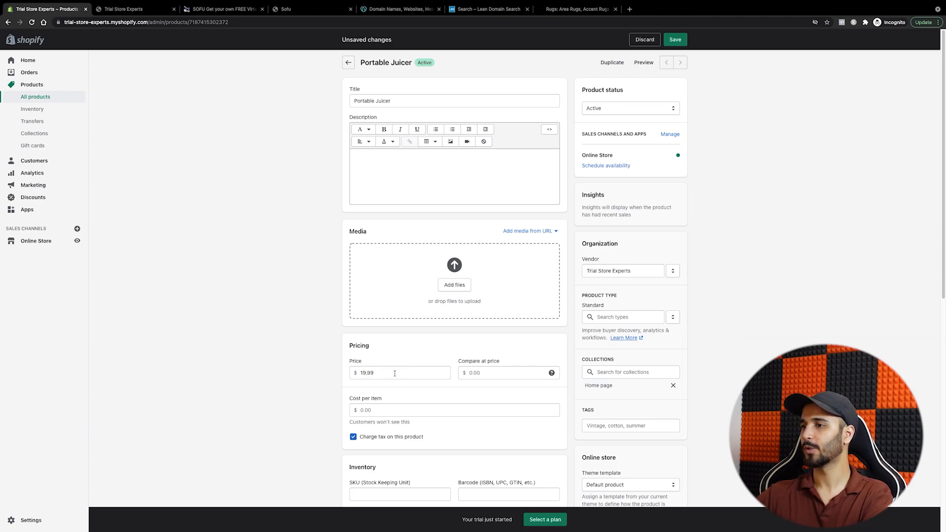
left_click(675, 40)
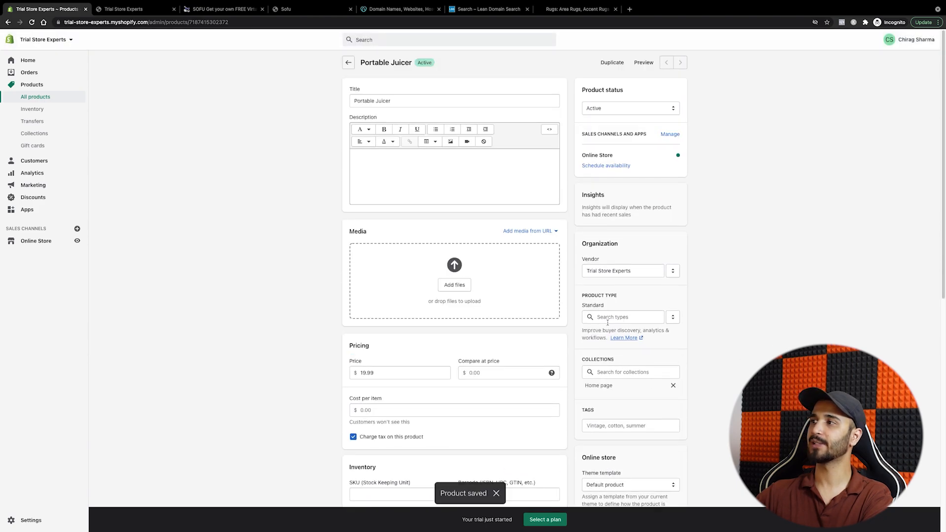
Step: Open a fresh storefront preview of the Portable Juicer, closing the outdated preview tab
left_click(644, 63)
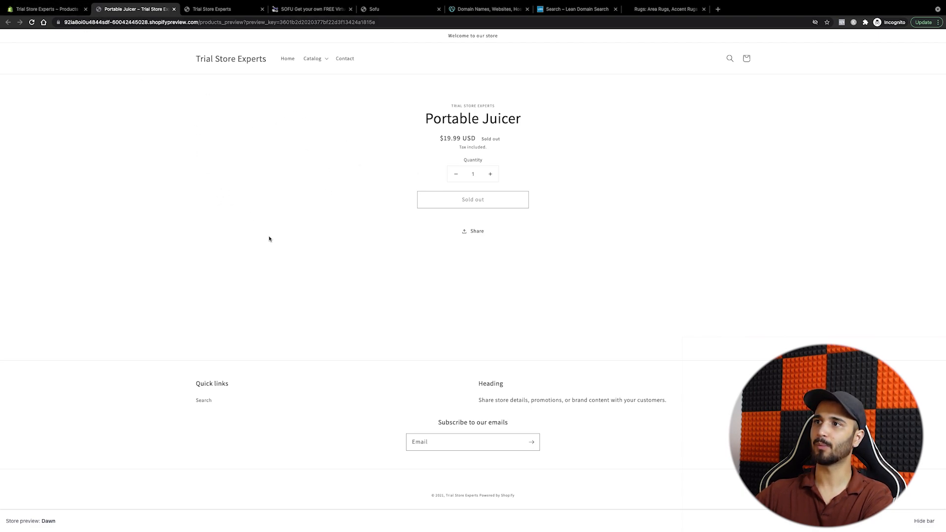
left_click(54, 9)
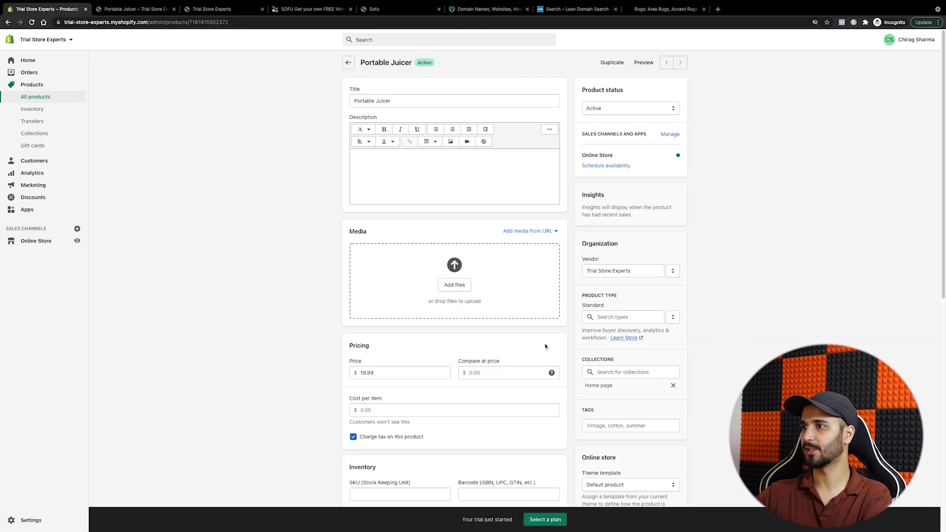
left_click(645, 62)
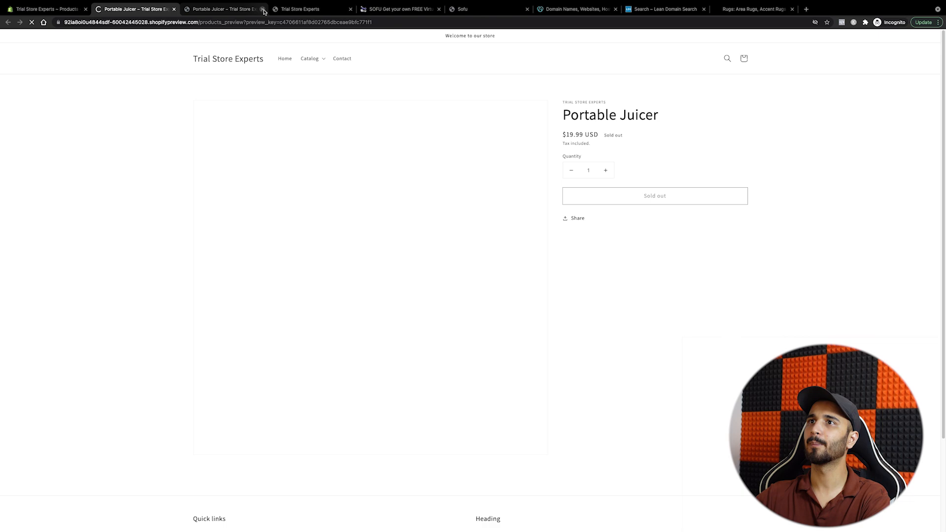
left_click(263, 9)
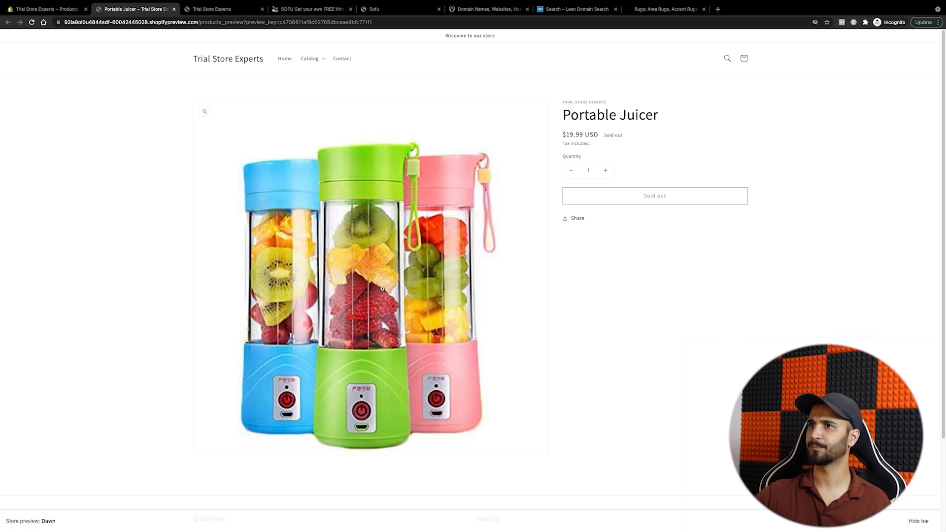
Step: Check the preview at $19.99 USD, sold out, raise quantity to 2, and return to admin
scroll(547, 321, "down", 2)
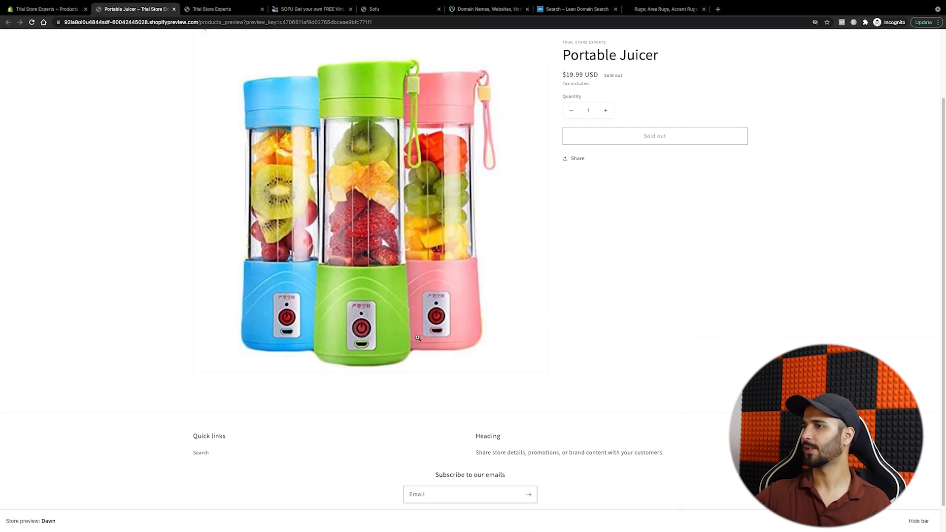
scroll(423, 344, "up", 1)
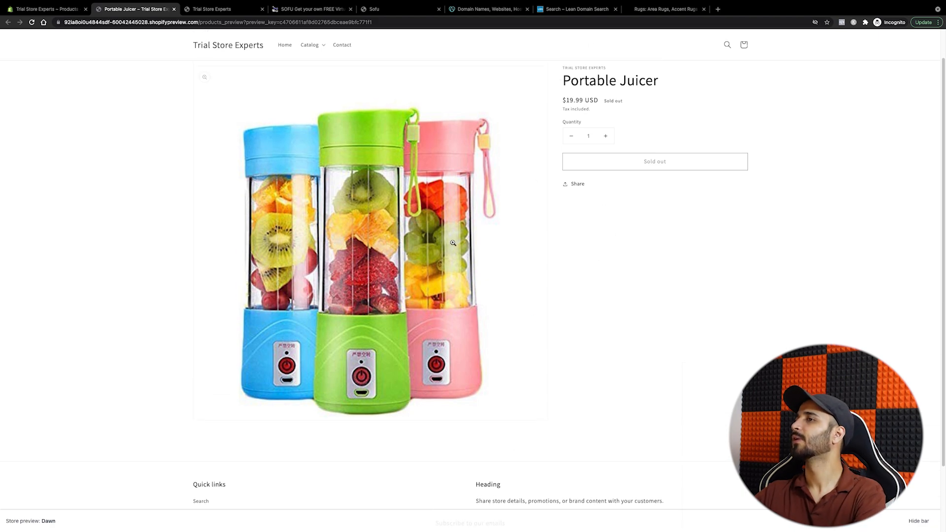
left_click(605, 139)
left_click(67, 12)
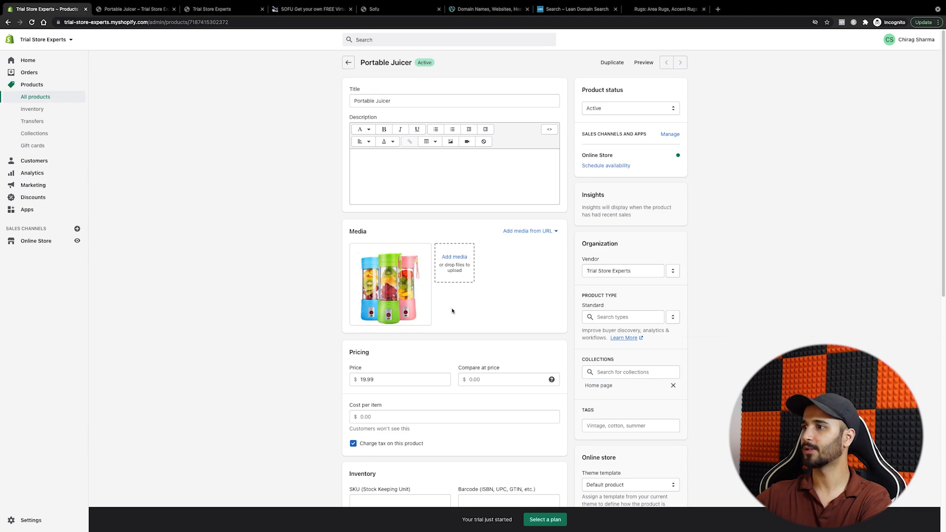
Step: Tick 'Continue selling when out of stock' and save the product
scroll(500, 363, "down", 4)
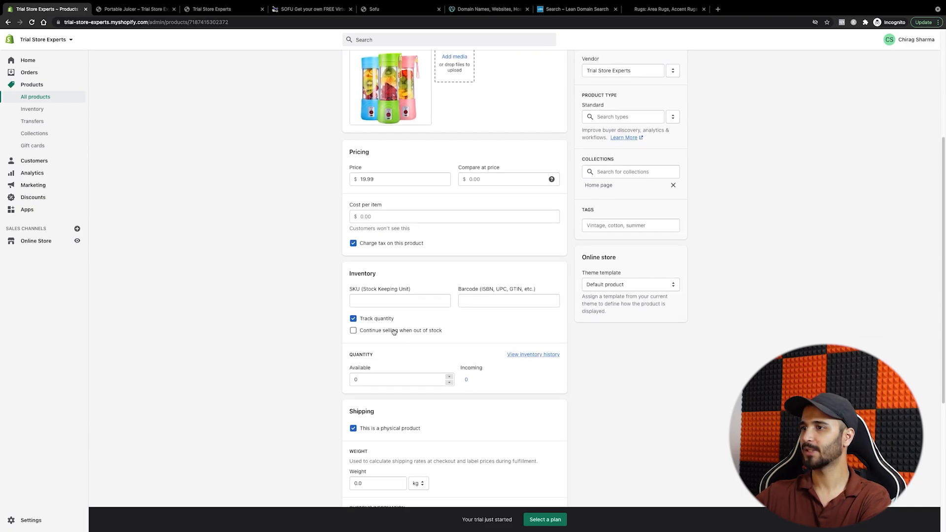
left_click(394, 331)
left_click(676, 39)
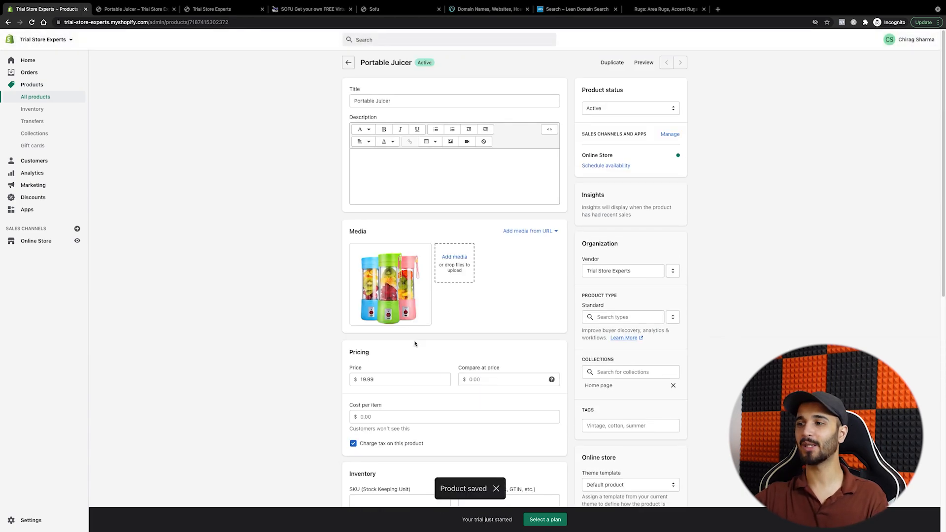
Step: Check the Available stock adjustment, leaving the quantity at 0
scroll(415, 343, "down", 6)
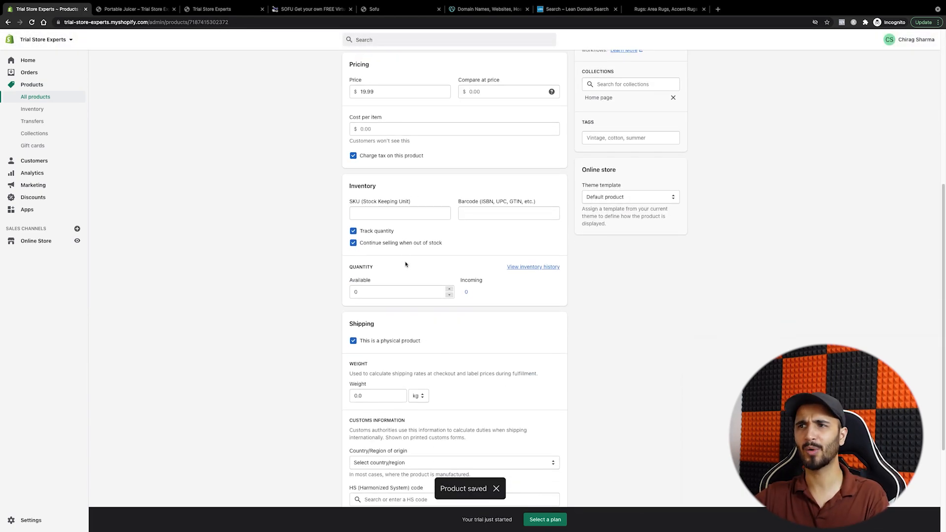
left_click(398, 244)
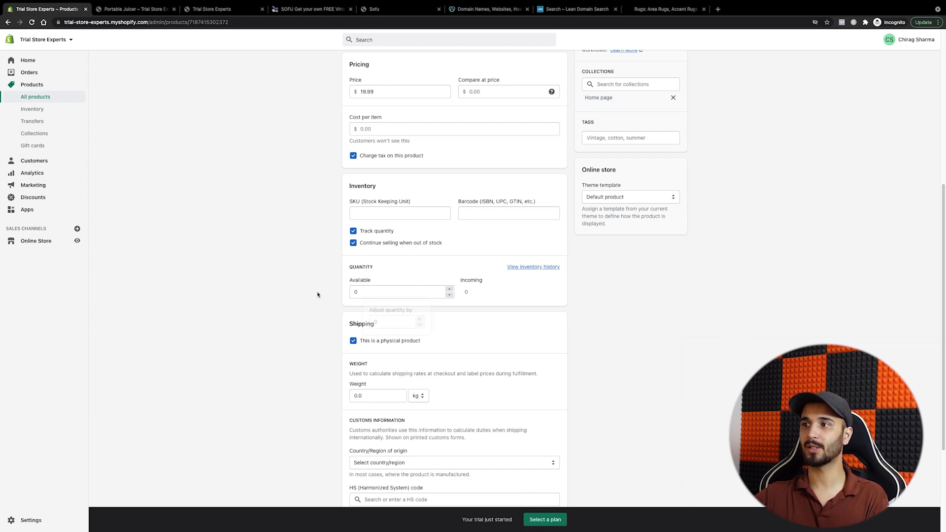
left_click(377, 296)
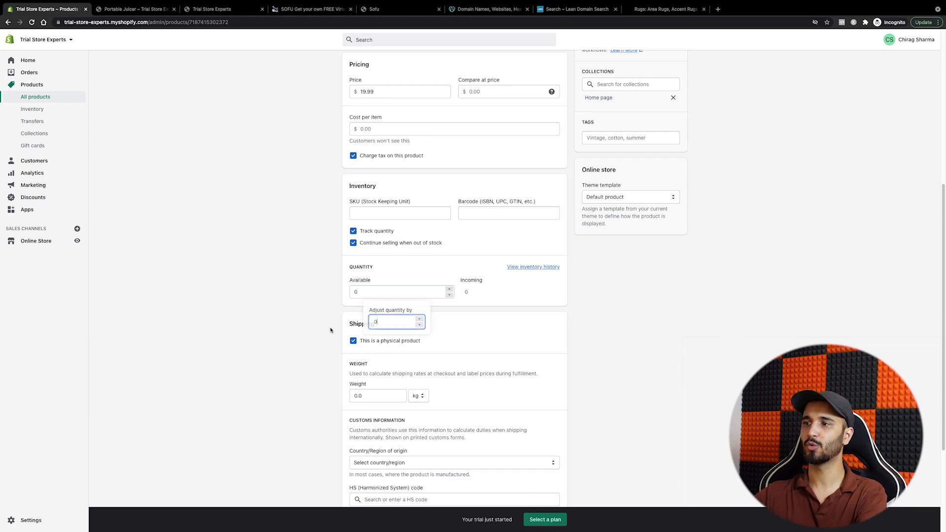
left_click(385, 324)
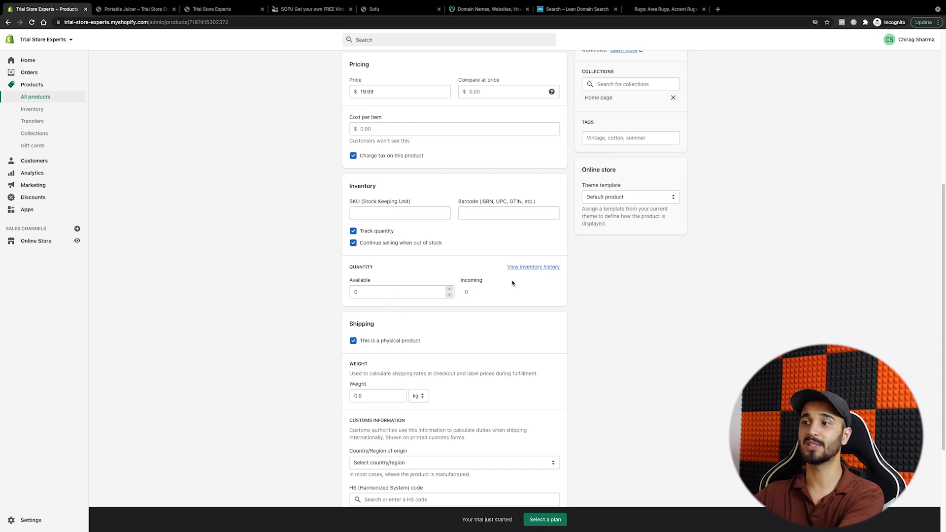
scroll(690, 146, "down", 3)
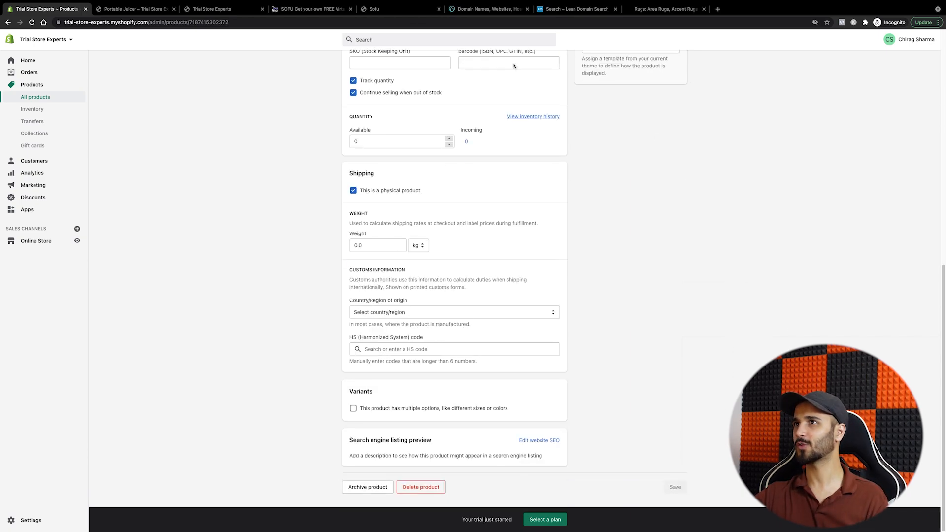
Step: Reload the storefront preview to see Add to cart at $19.99 USD instead of sold out
left_click(133, 9)
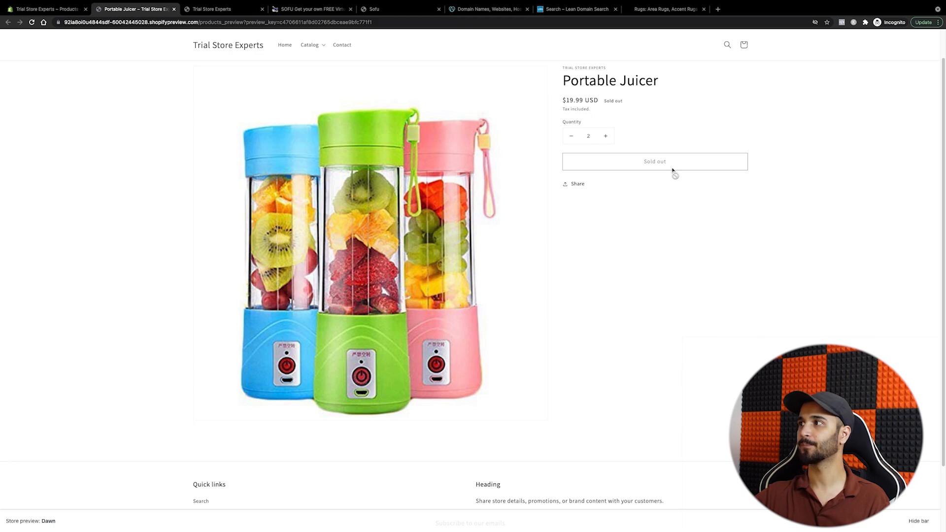
left_click(32, 22)
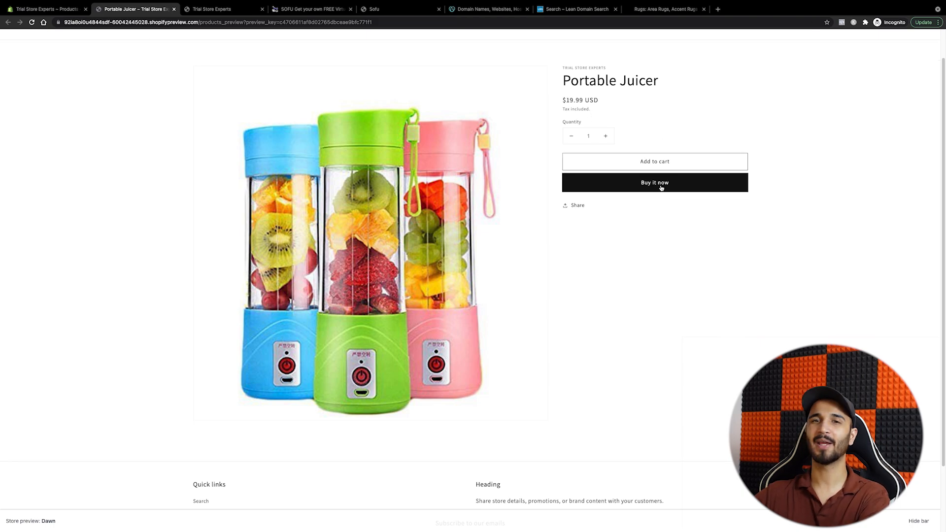
left_click(62, 10)
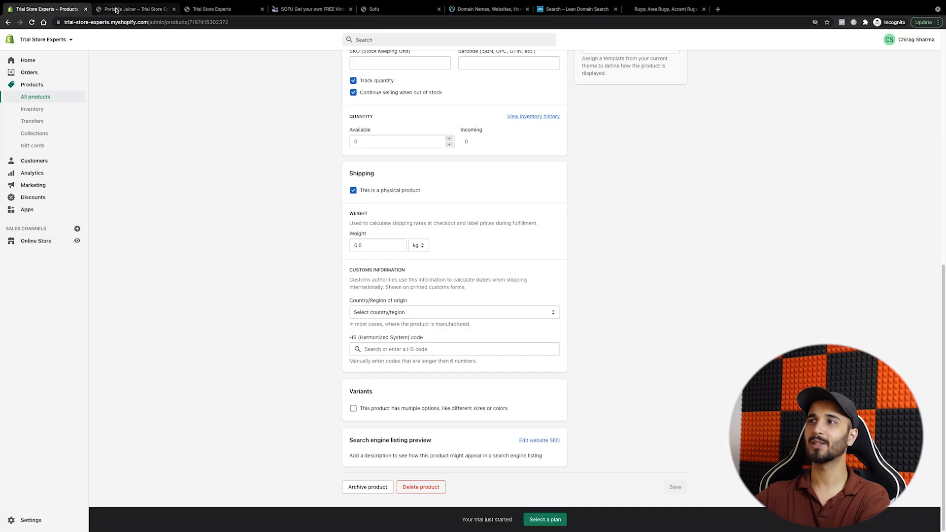
left_click(116, 10)
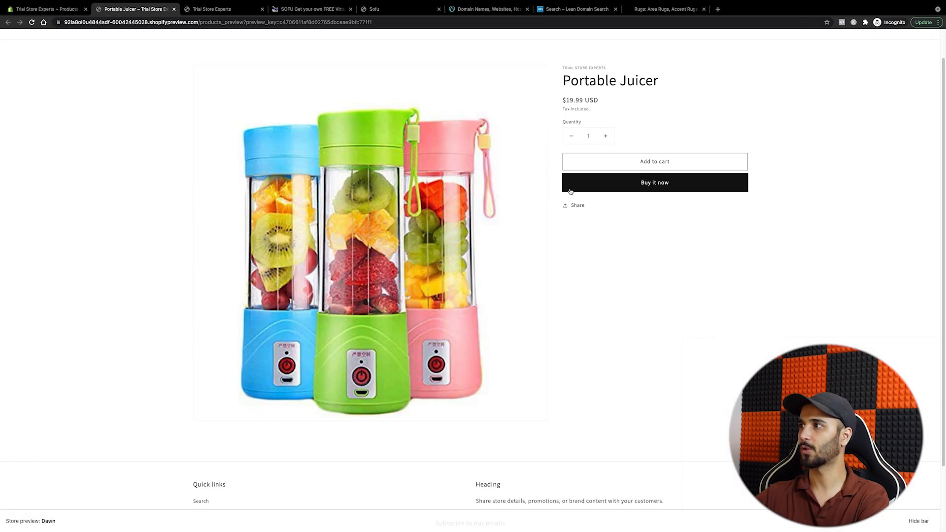
left_click(77, 14)
left_click(123, 11)
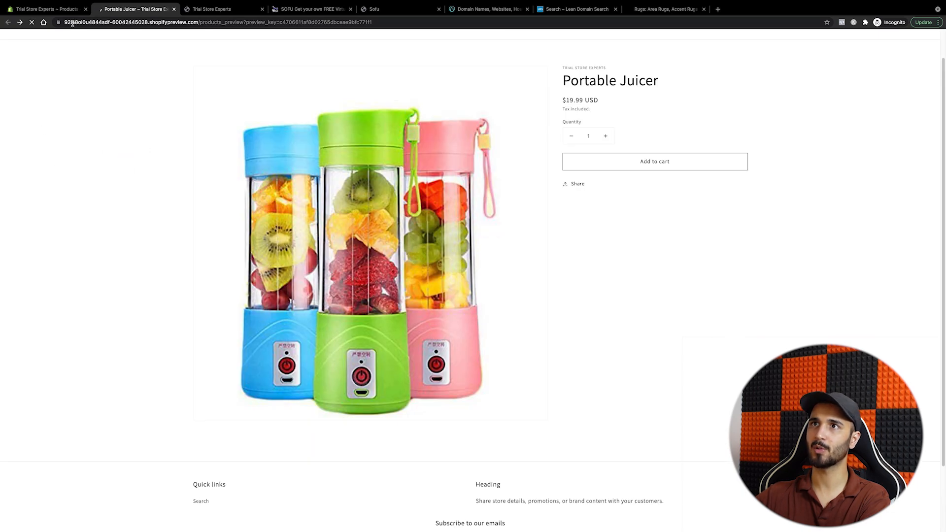
Step: Go back to the Trial Store Experts admin home dashboard and browse its tip cards
left_click(45, 9)
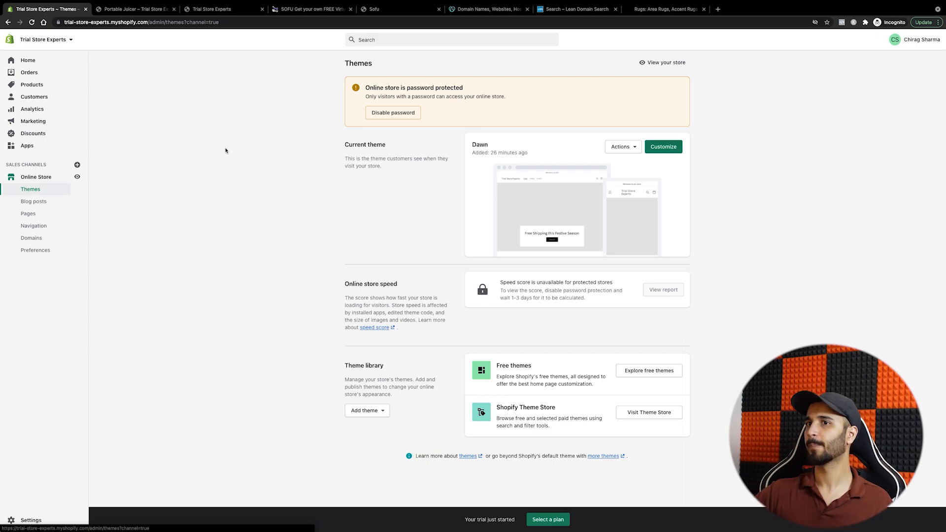
left_click(38, 64)
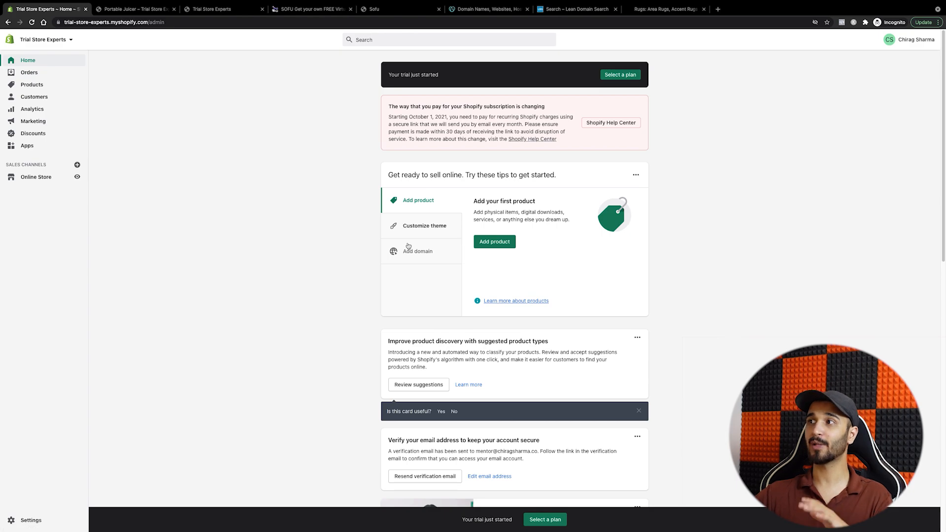
left_click(422, 226)
scroll(295, 295, "down", 7)
scroll(291, 295, "up", 1)
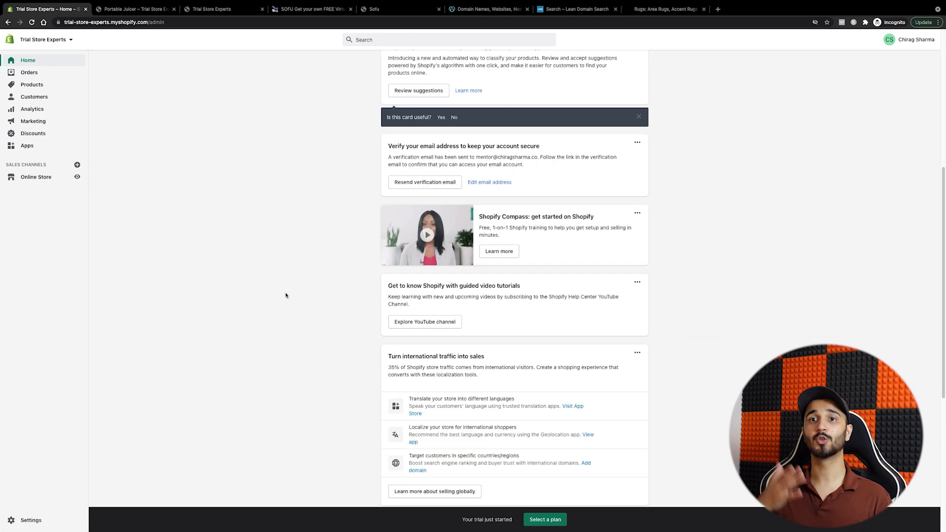